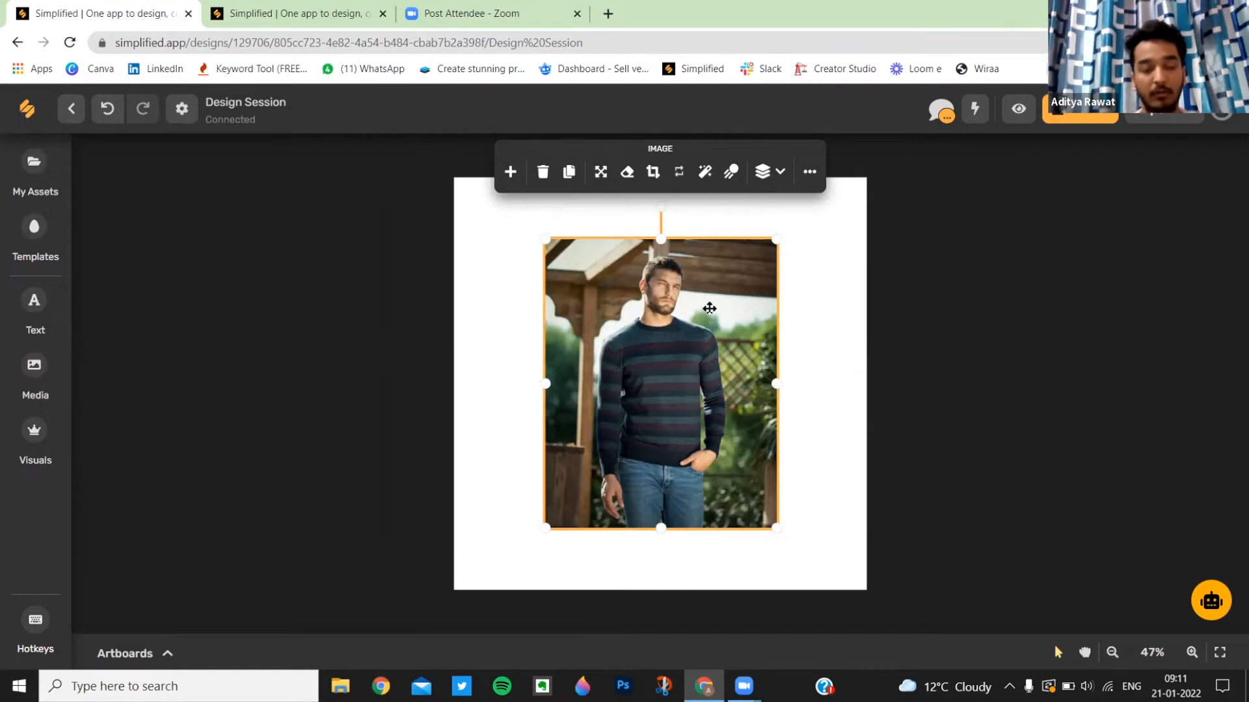
Clip the man's photo to a circle shape, resized and positioned around his torso, and apply the clipping
click(653, 172)
scroll(1107, 340, down, 10)
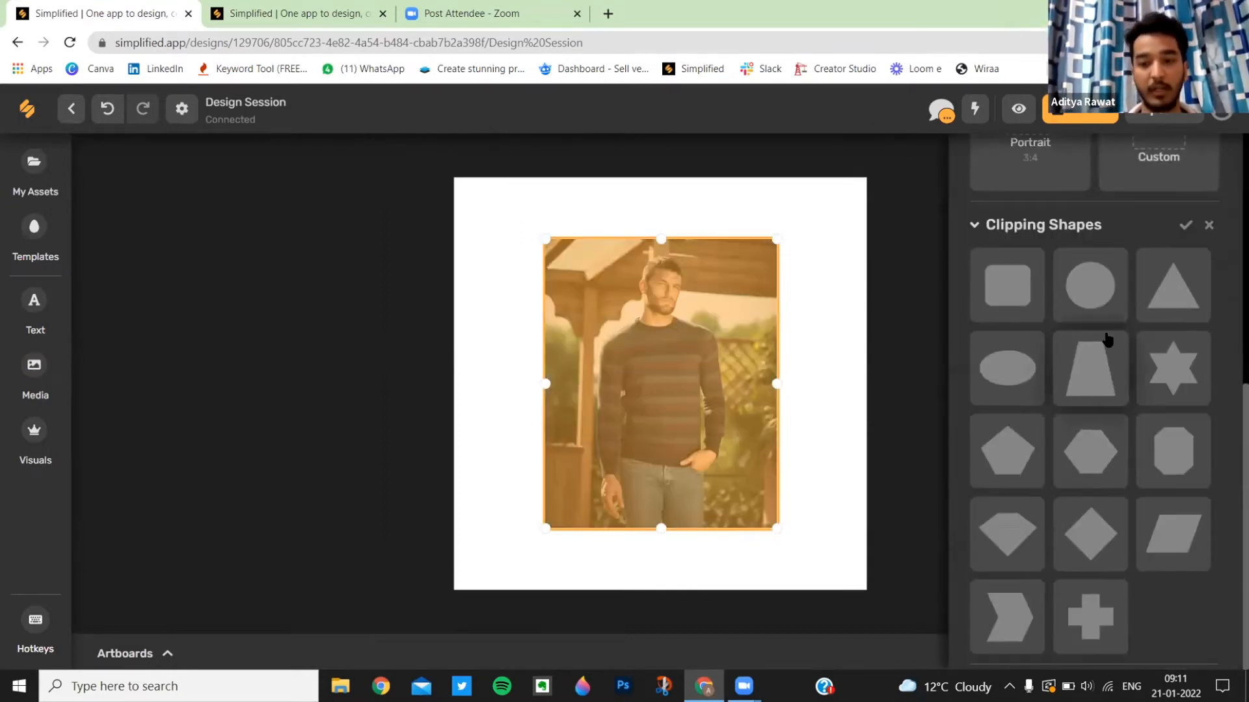
click(1095, 300)
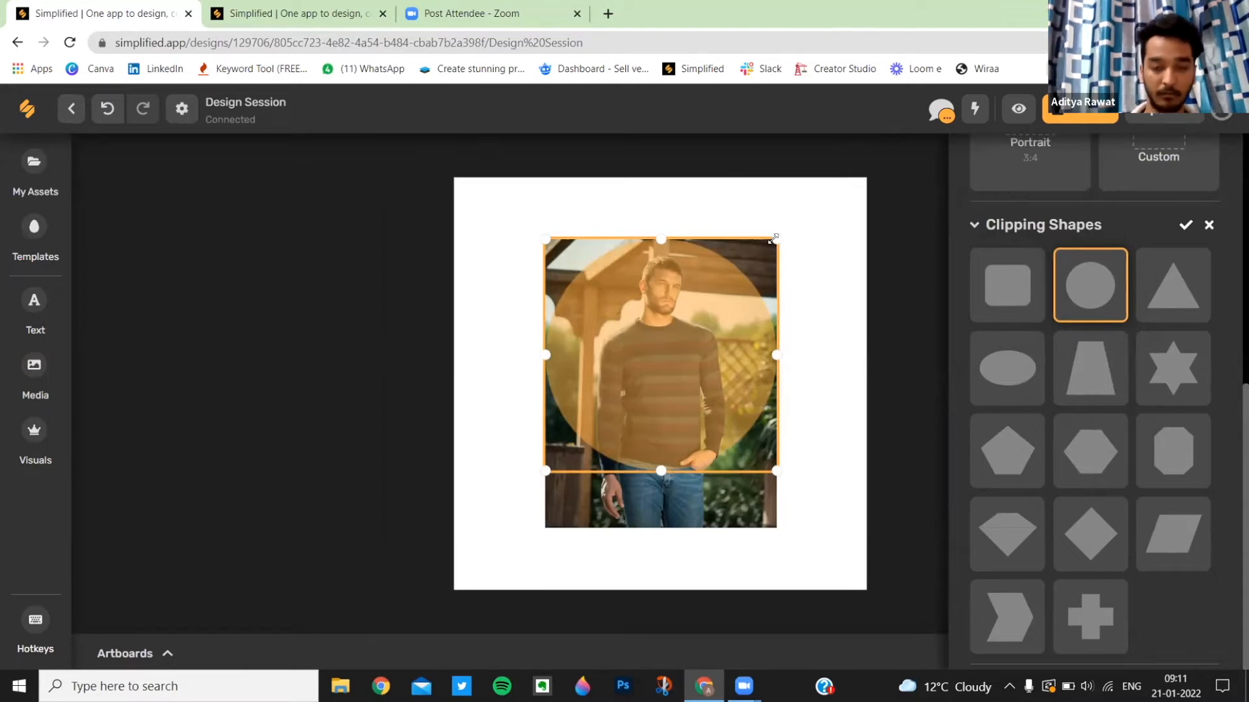
drag(764, 250, 709, 307)
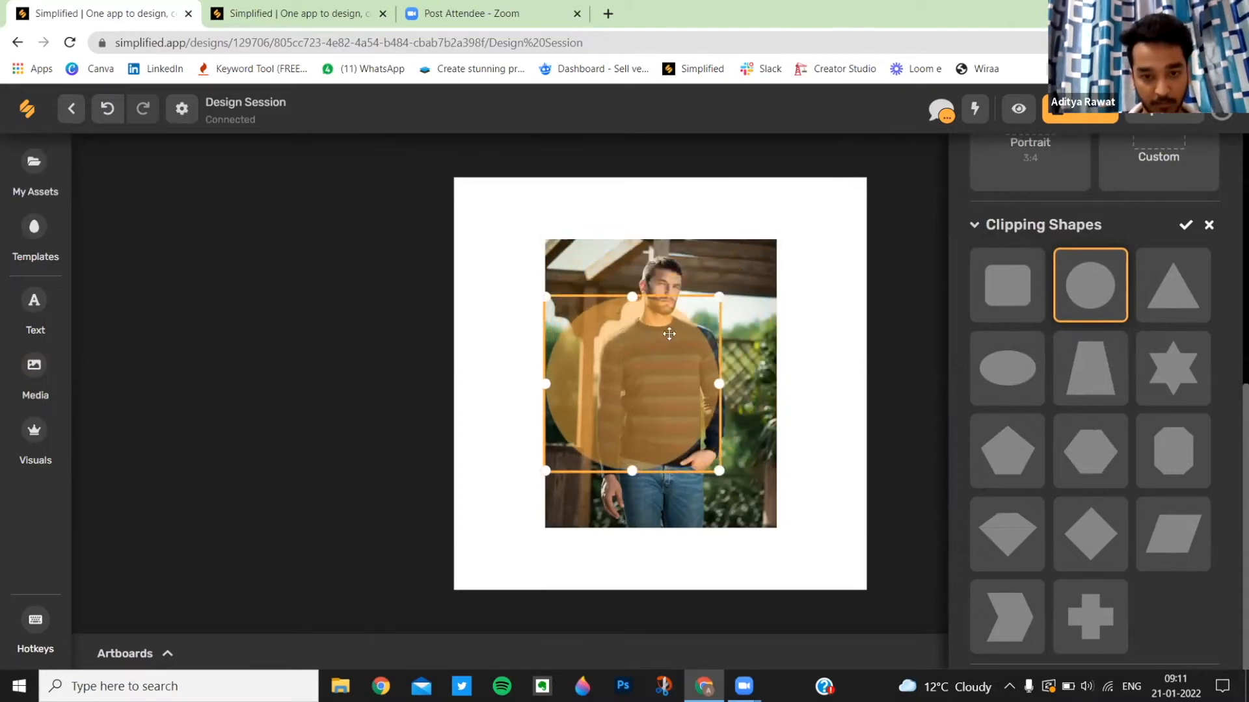
drag(635, 351, 658, 376)
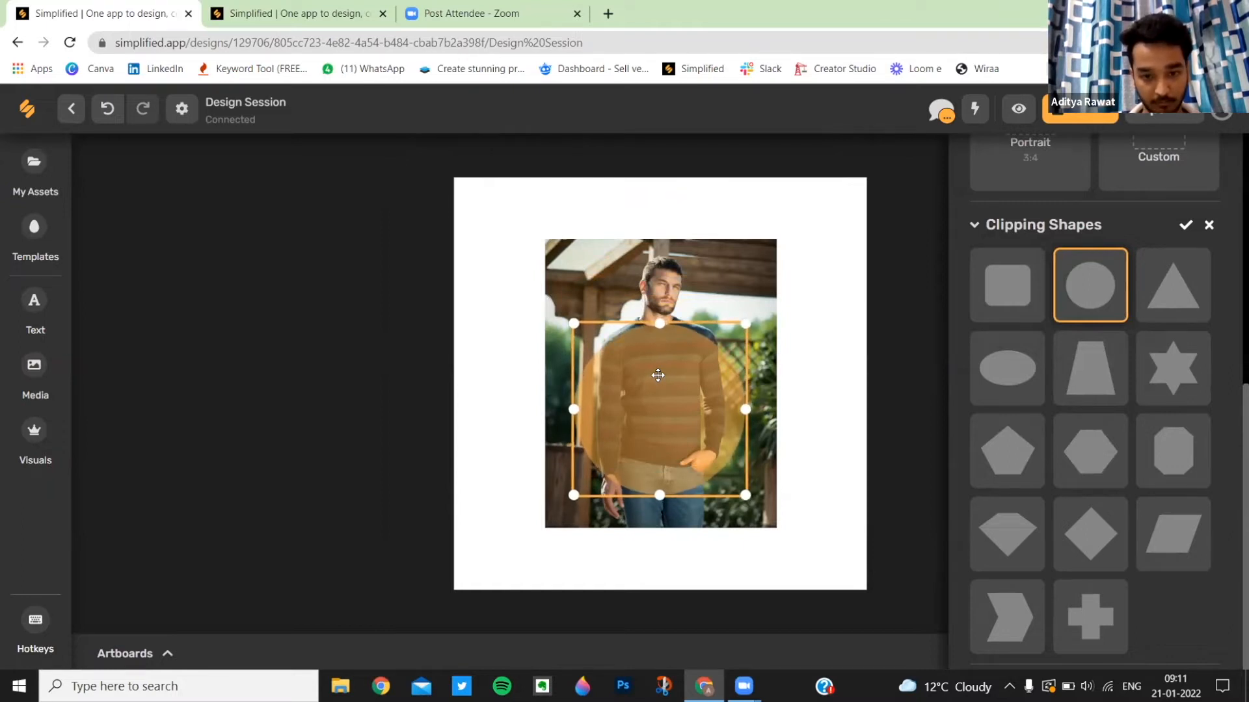
click(1186, 225)
click(1210, 174)
Remove the background from the full, unclipped copy of the man's photo lying over the circular one
click(965, 324)
click(694, 365)
double_click(665, 326)
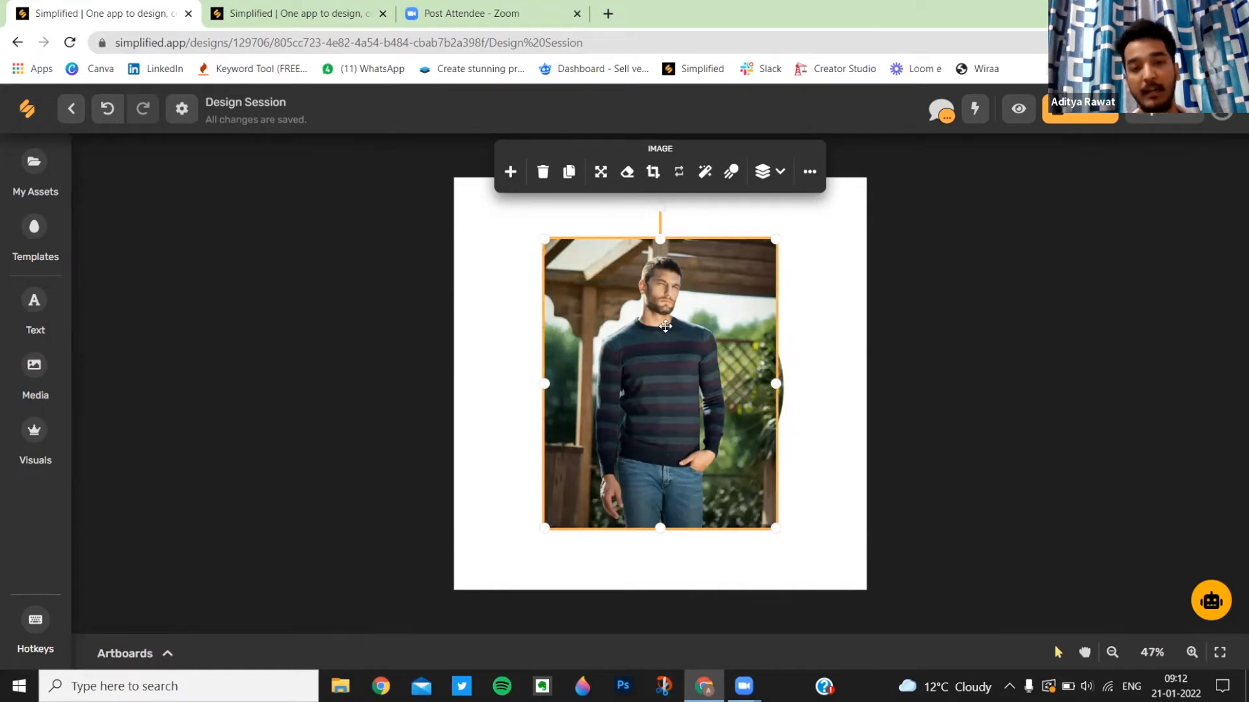
click(624, 172)
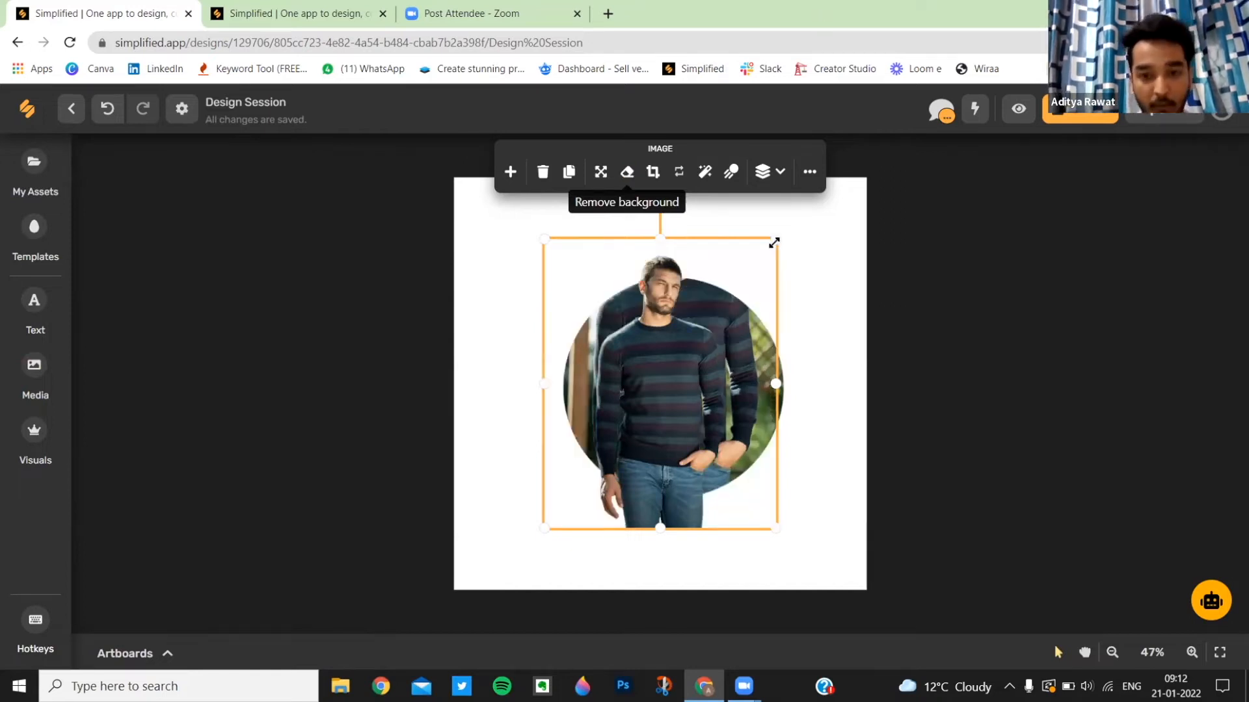
Crop the man's cutout to his head, shoulders and upper chest
click(653, 172)
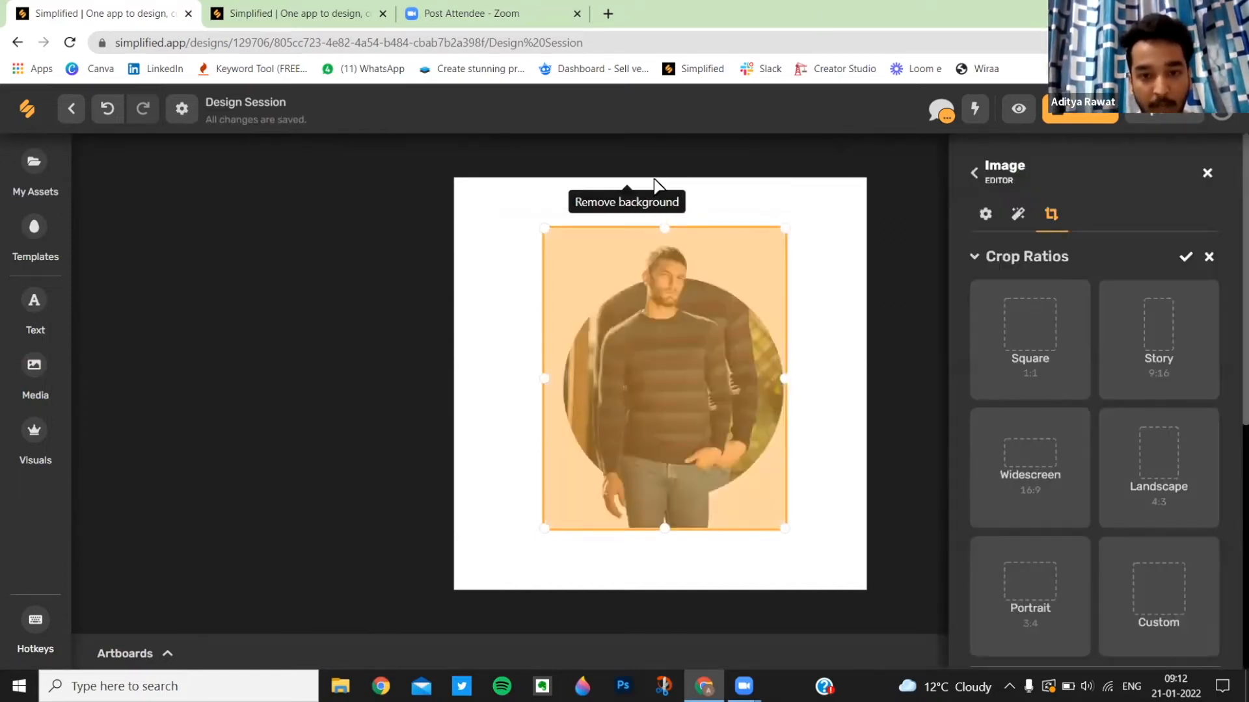
drag(665, 228, 662, 239)
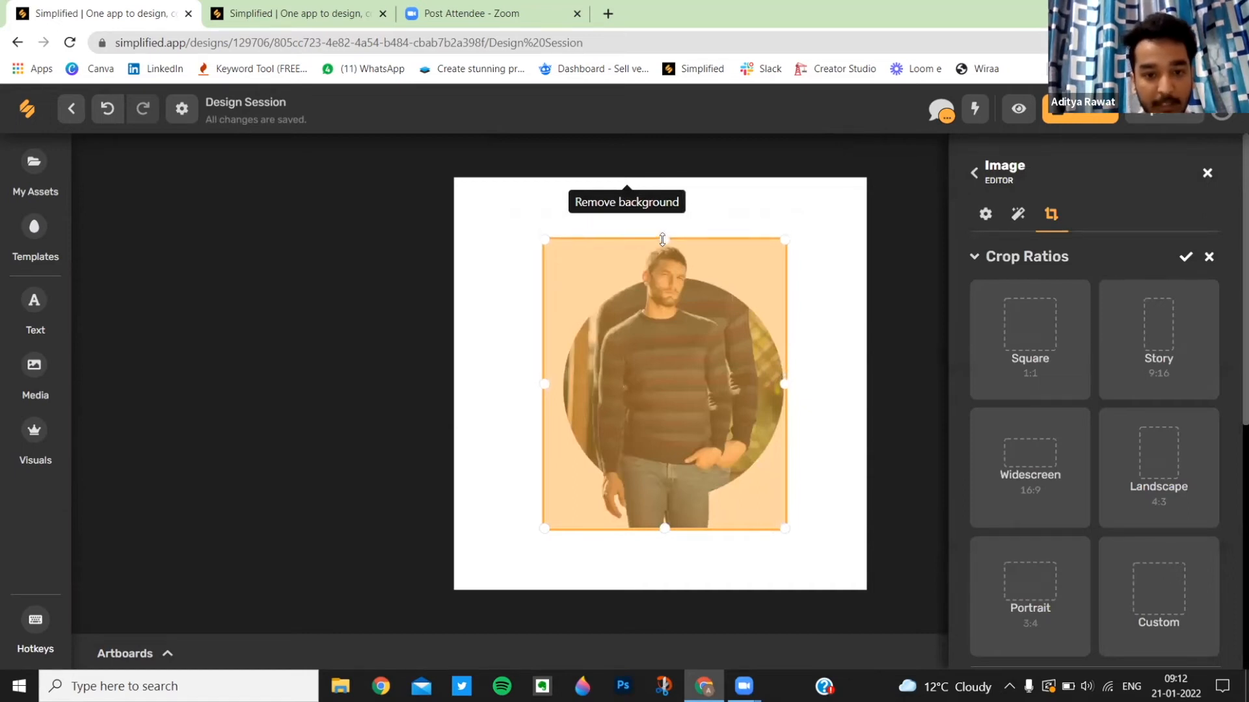
drag(543, 387, 591, 384)
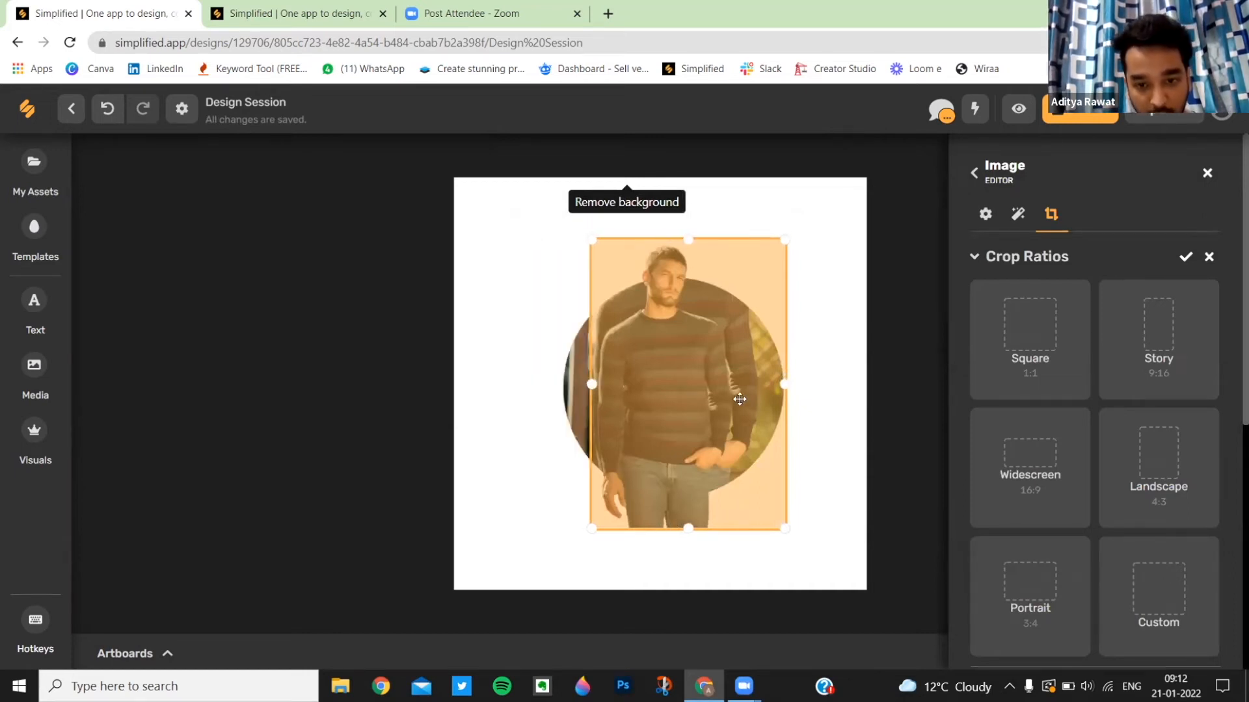
drag(751, 384, 735, 385)
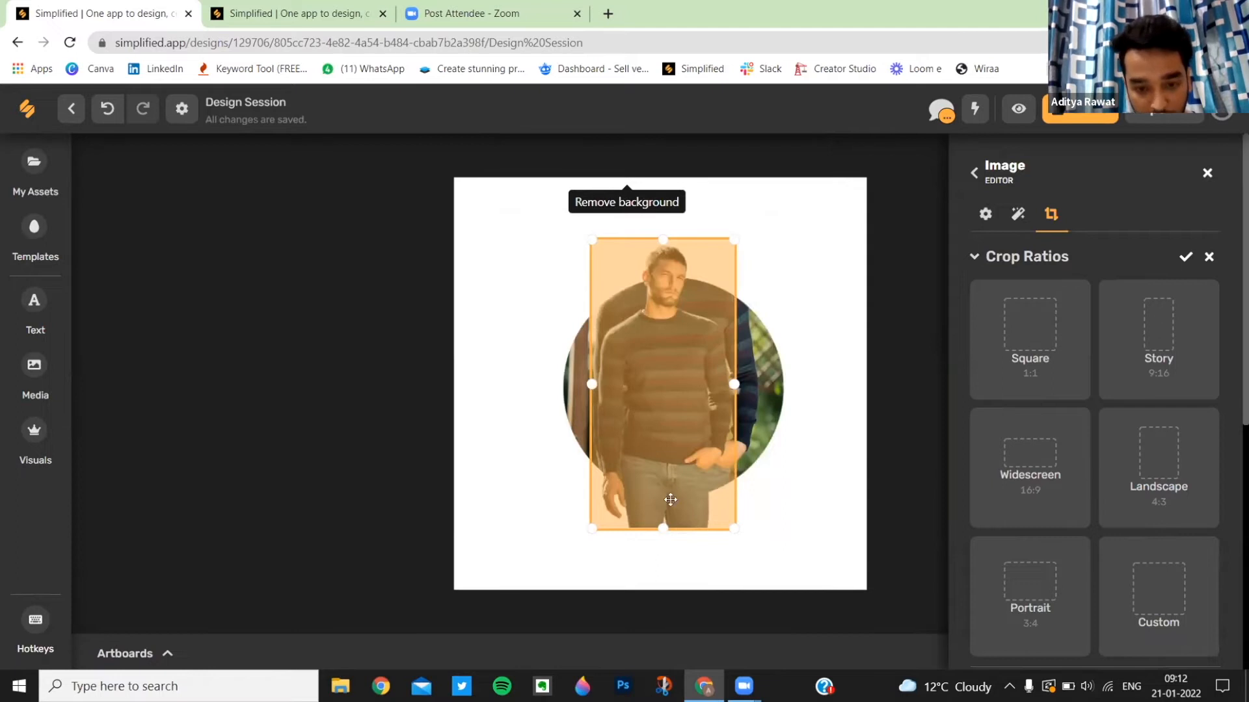
drag(659, 527, 687, 366)
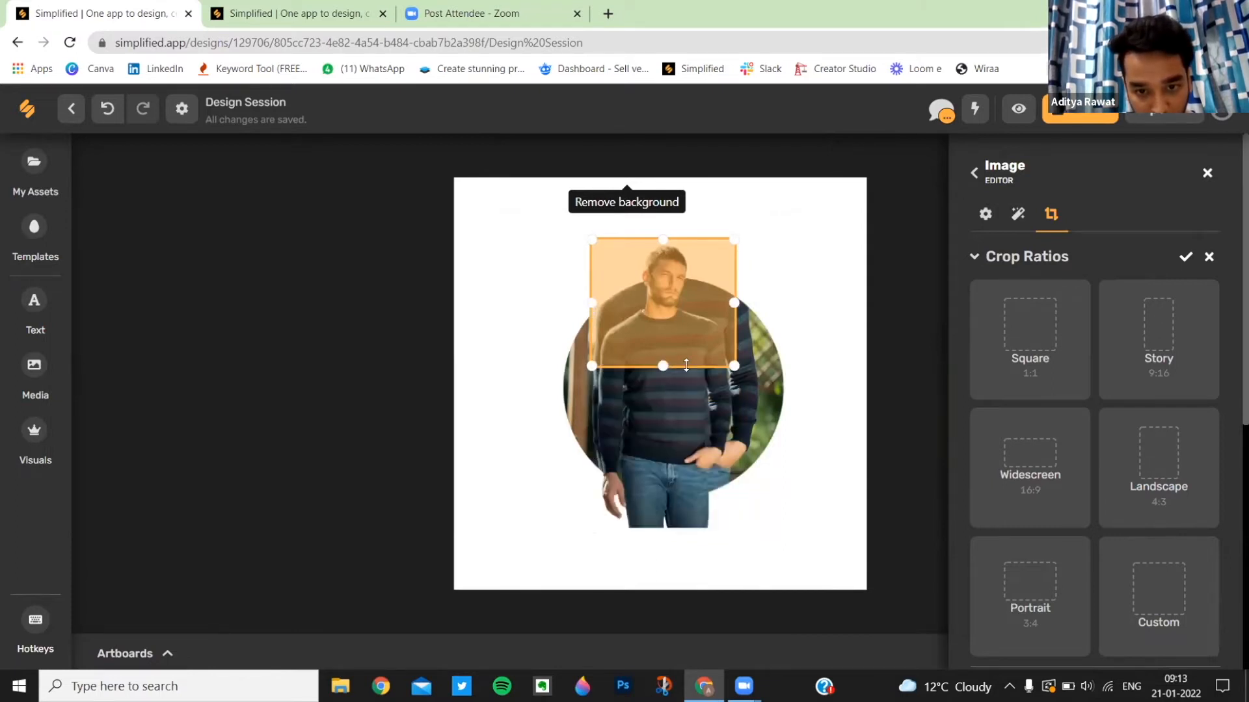
click(1207, 173)
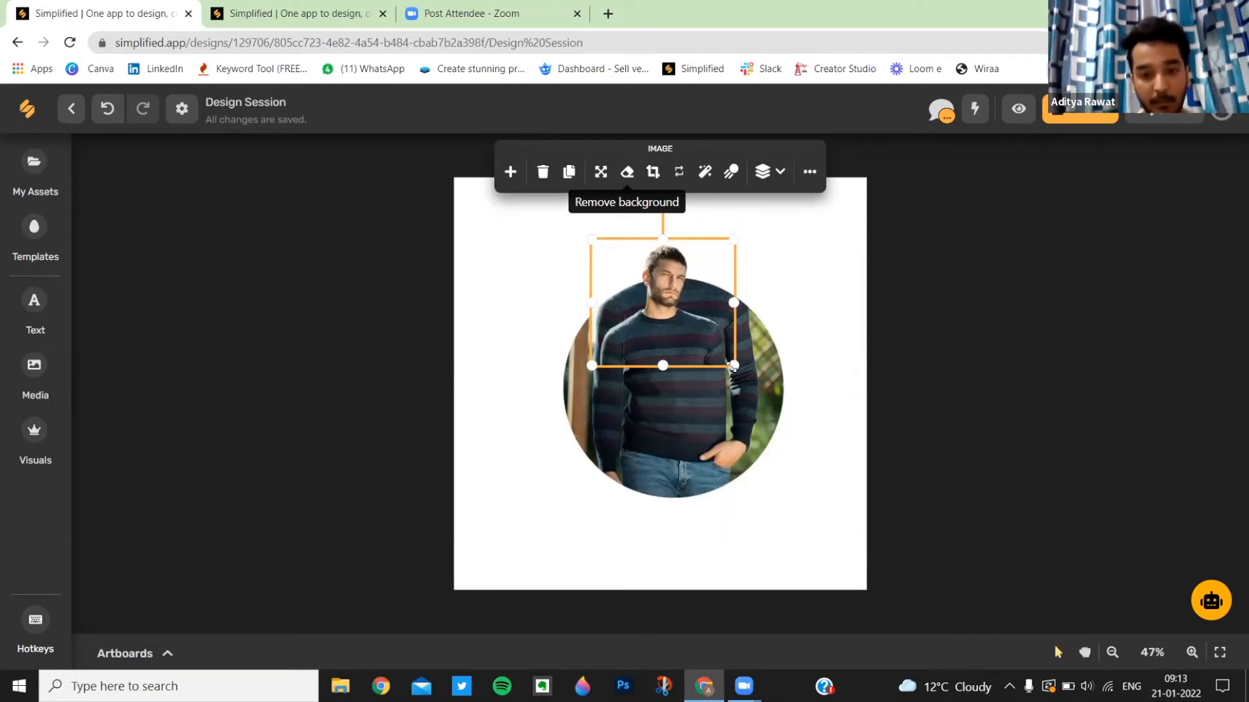
Enlarge and align the head-and-shoulders cutout with the body in the circular photo, and group the two images
drag(734, 367, 796, 409)
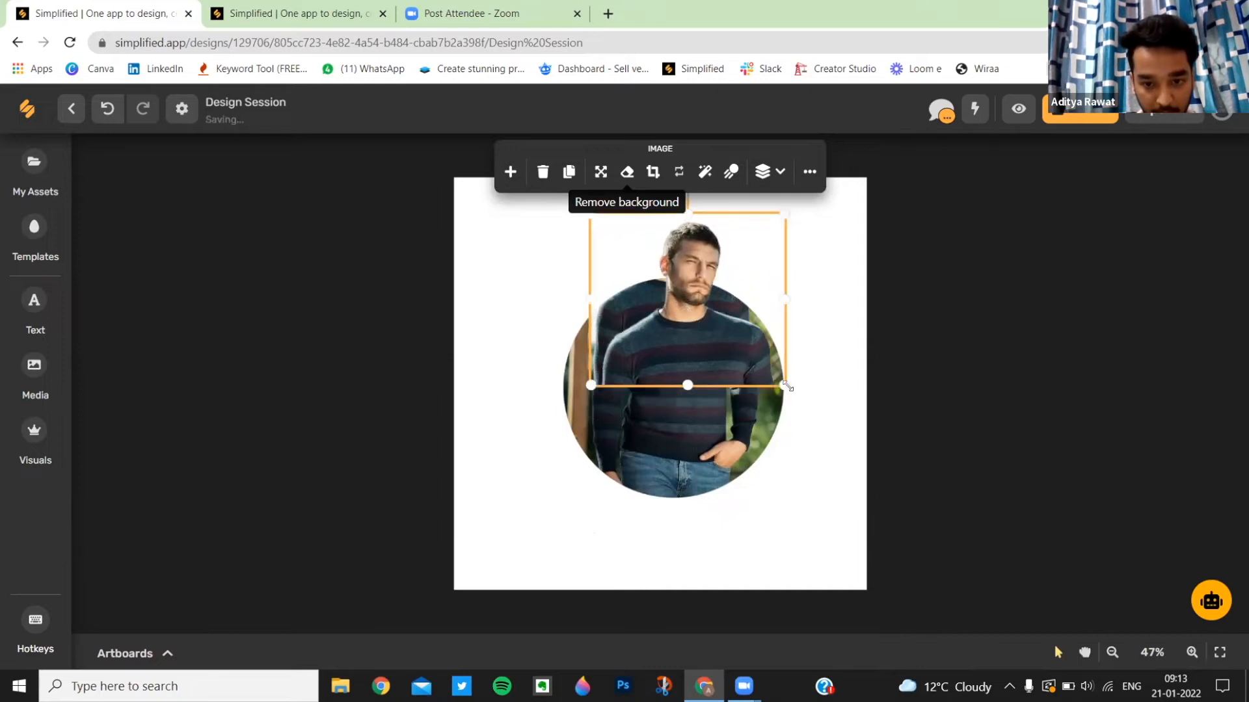
drag(684, 332, 672, 287)
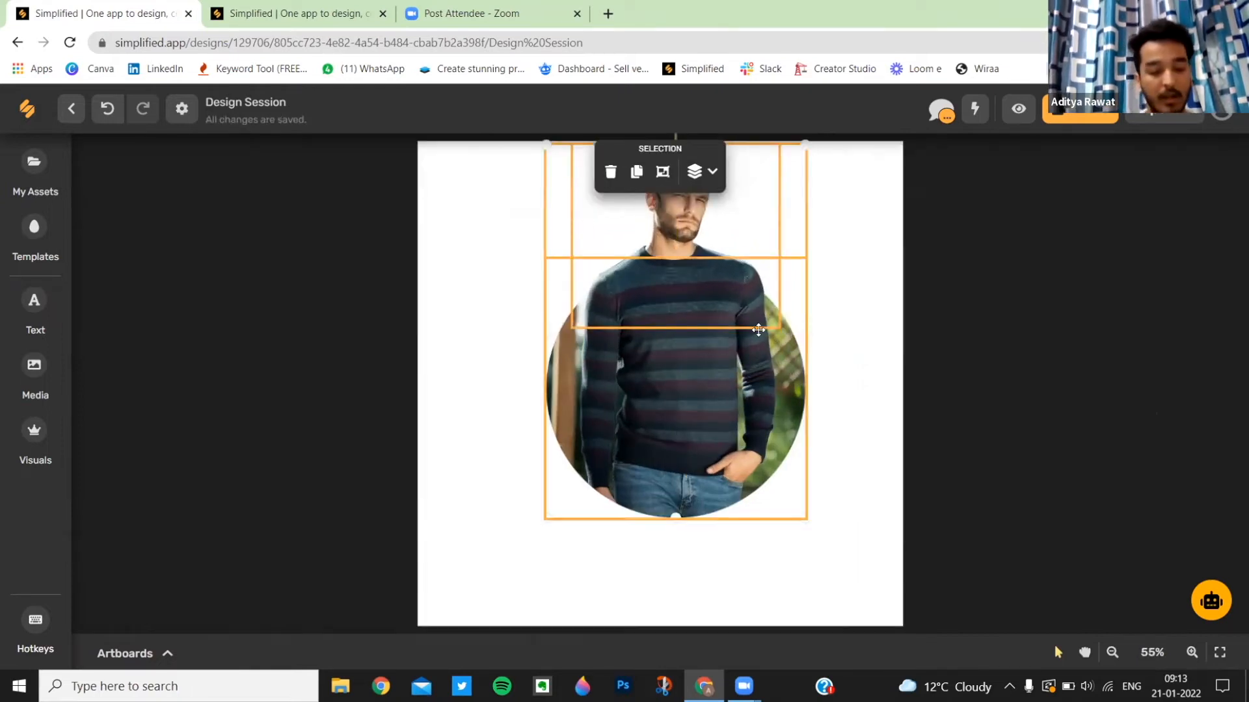
key(ctrl+g)
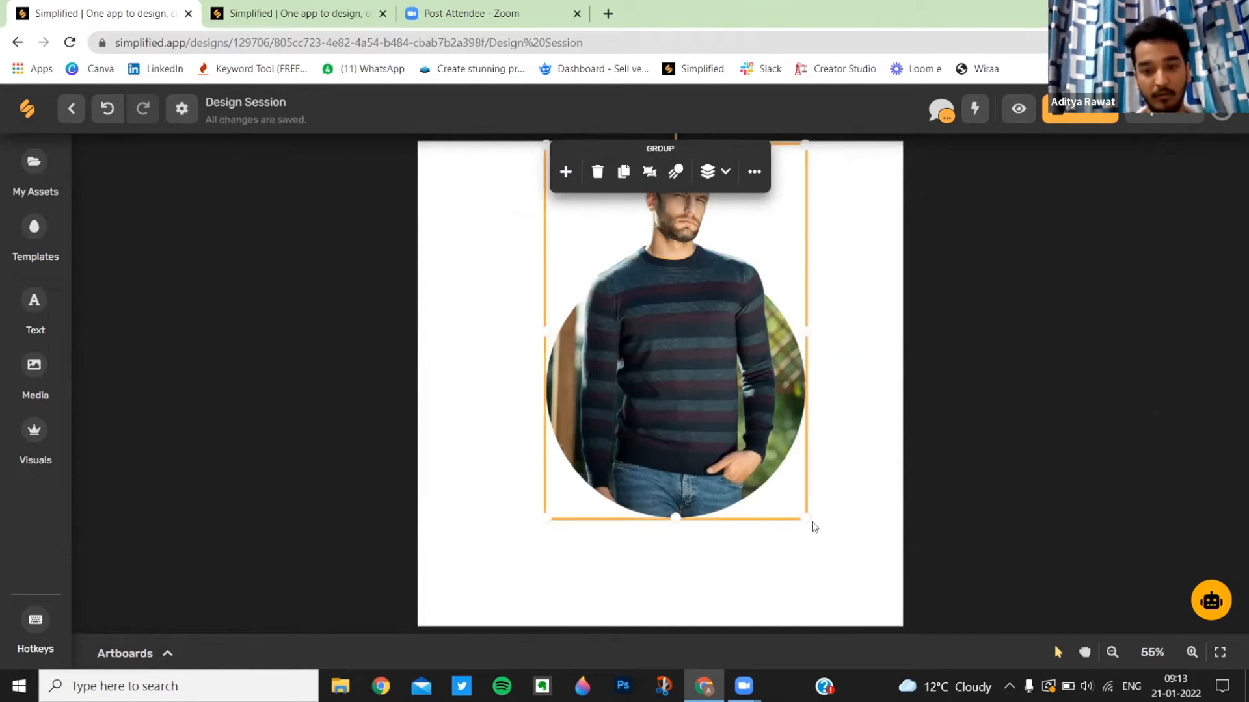
Resize the grouped pop-out portrait slightly larger and centre it on the artboard
drag(893, 571, 1008, 634)
drag(739, 482, 689, 359)
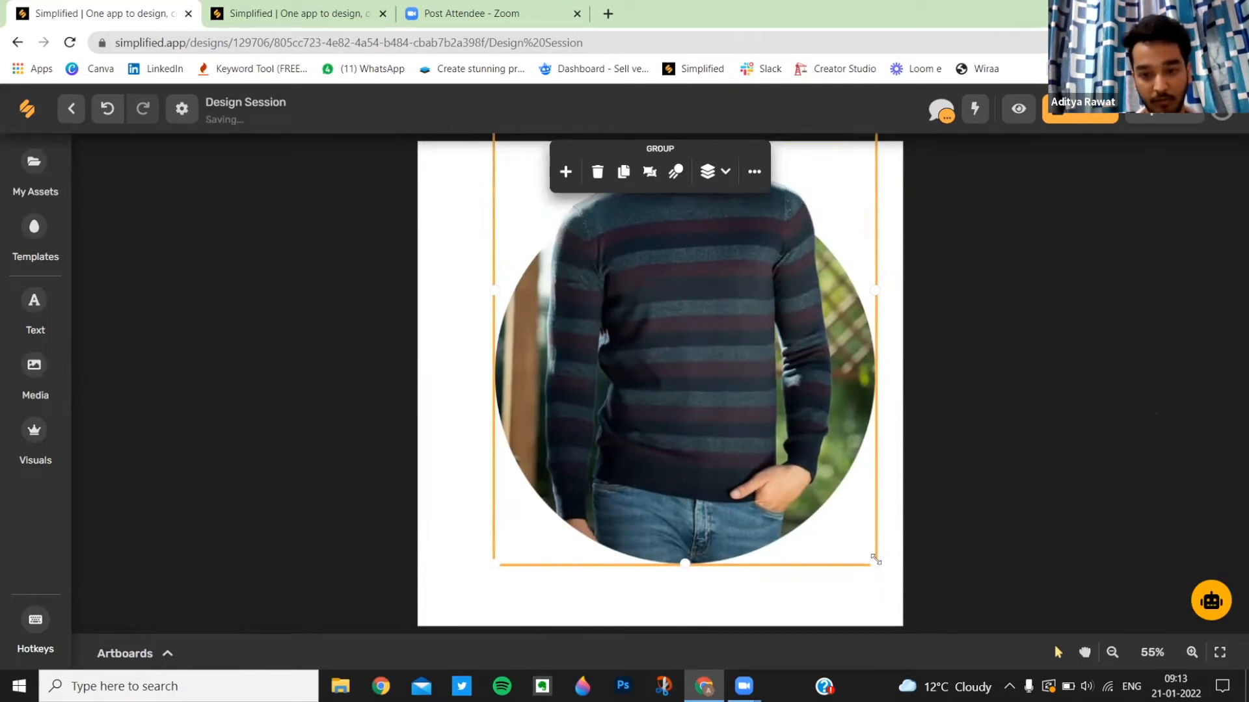
drag(872, 557, 757, 462)
drag(638, 275, 659, 426)
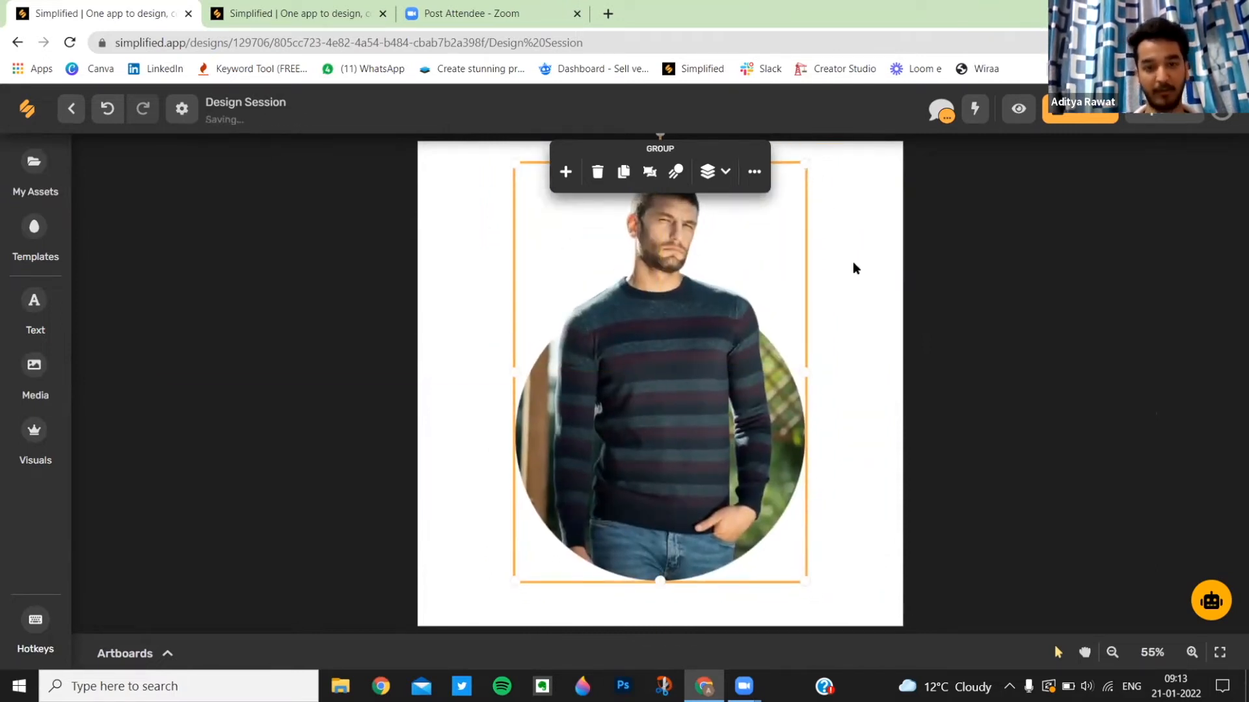
On artboard 4, move the mountain and dancer photos off the canvas and place the yoga photo near its centre
click(133, 653)
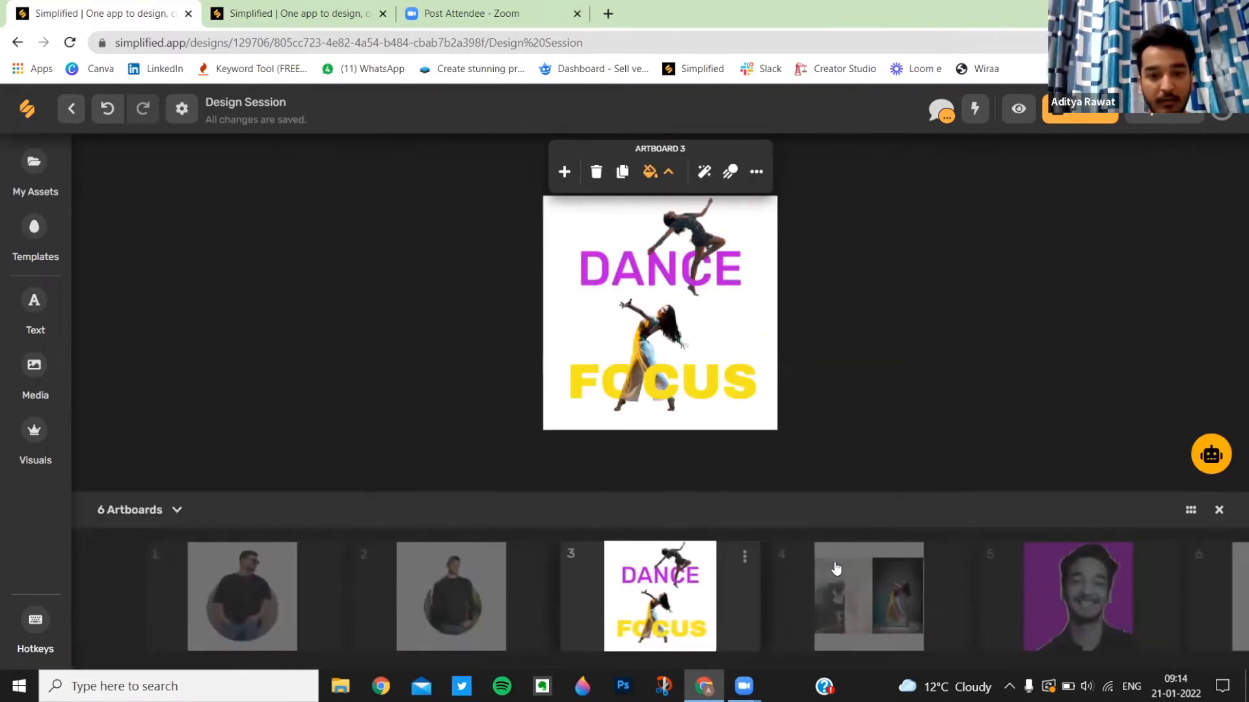
click(135, 513)
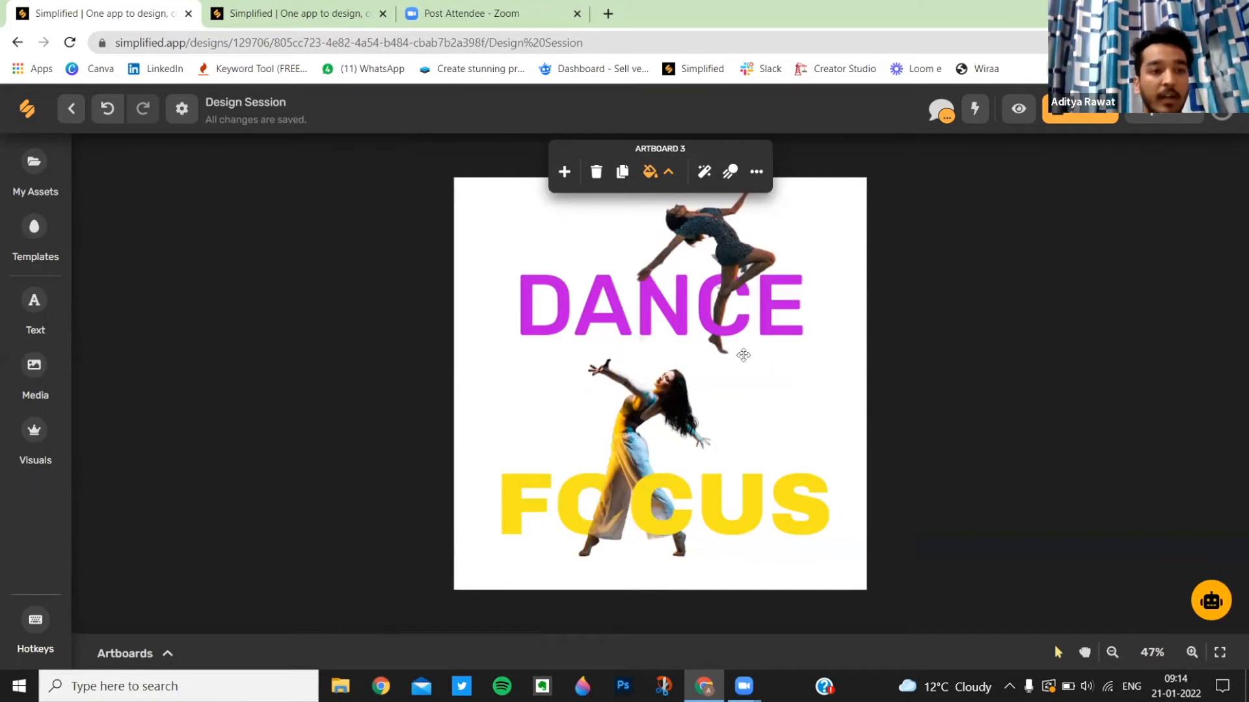
scroll(480, 385, down, 2)
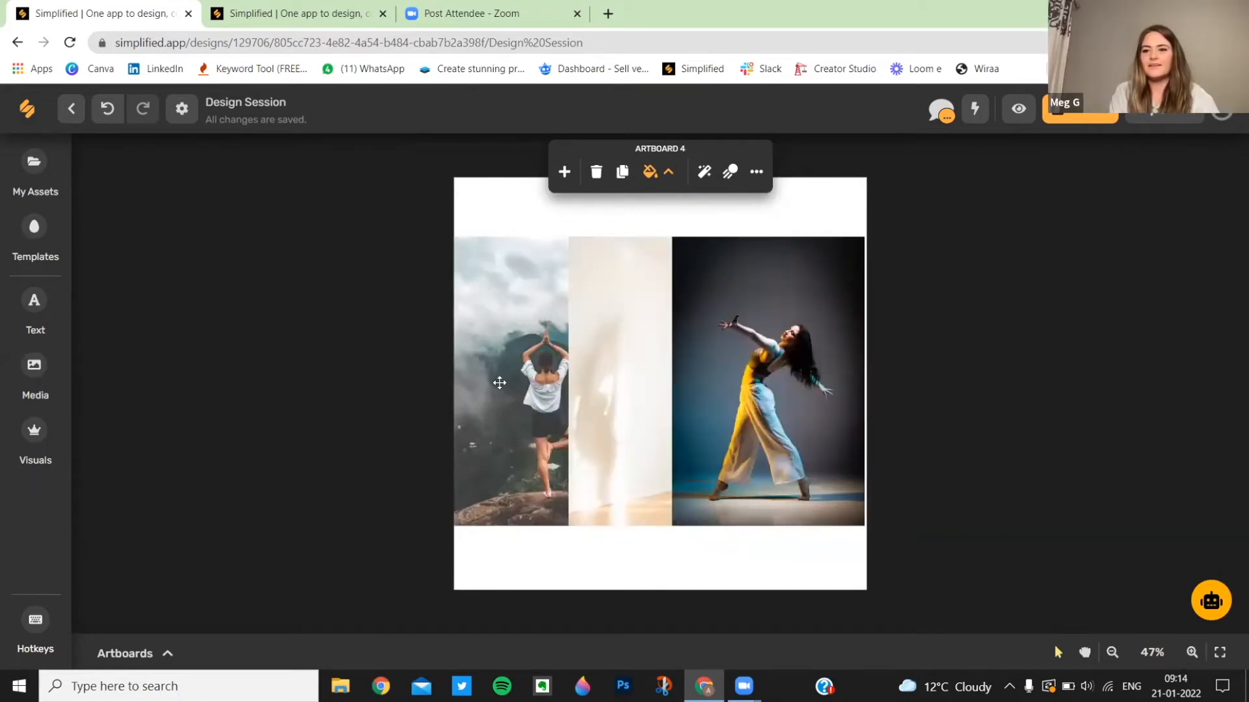
drag(510, 374, 240, 373)
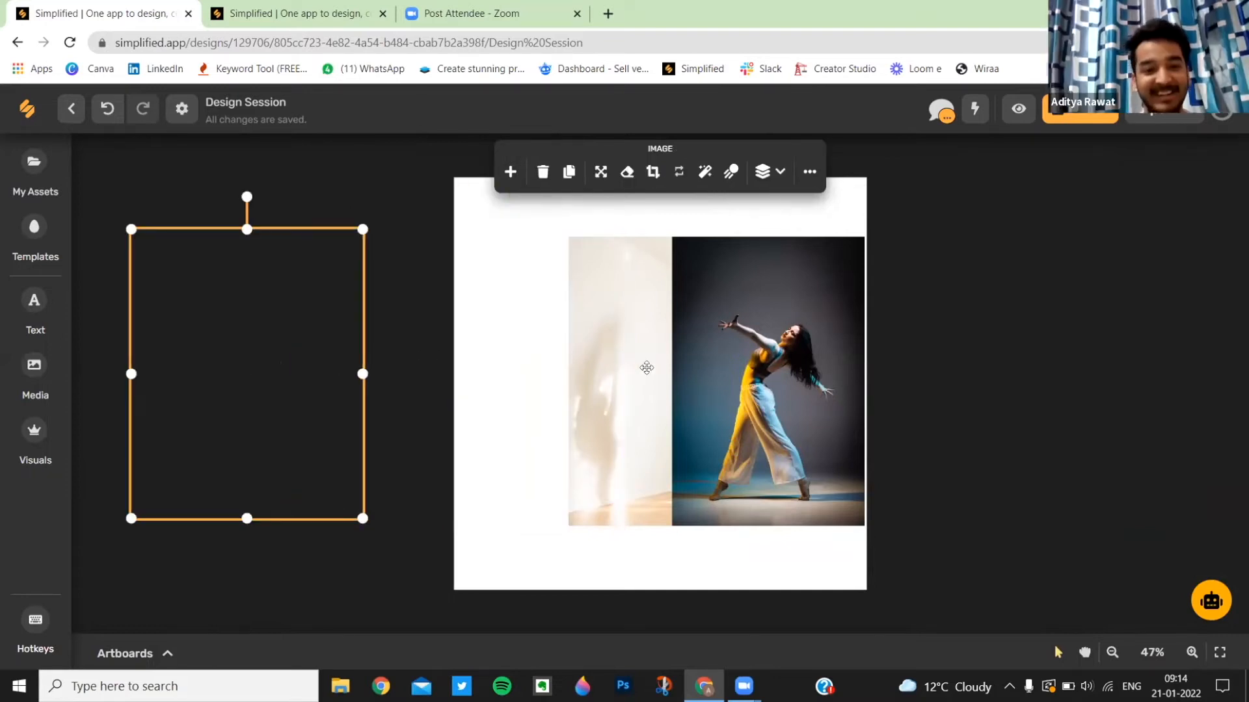
drag(536, 389, 389, 383)
drag(517, 366, 315, 325)
click(379, 321)
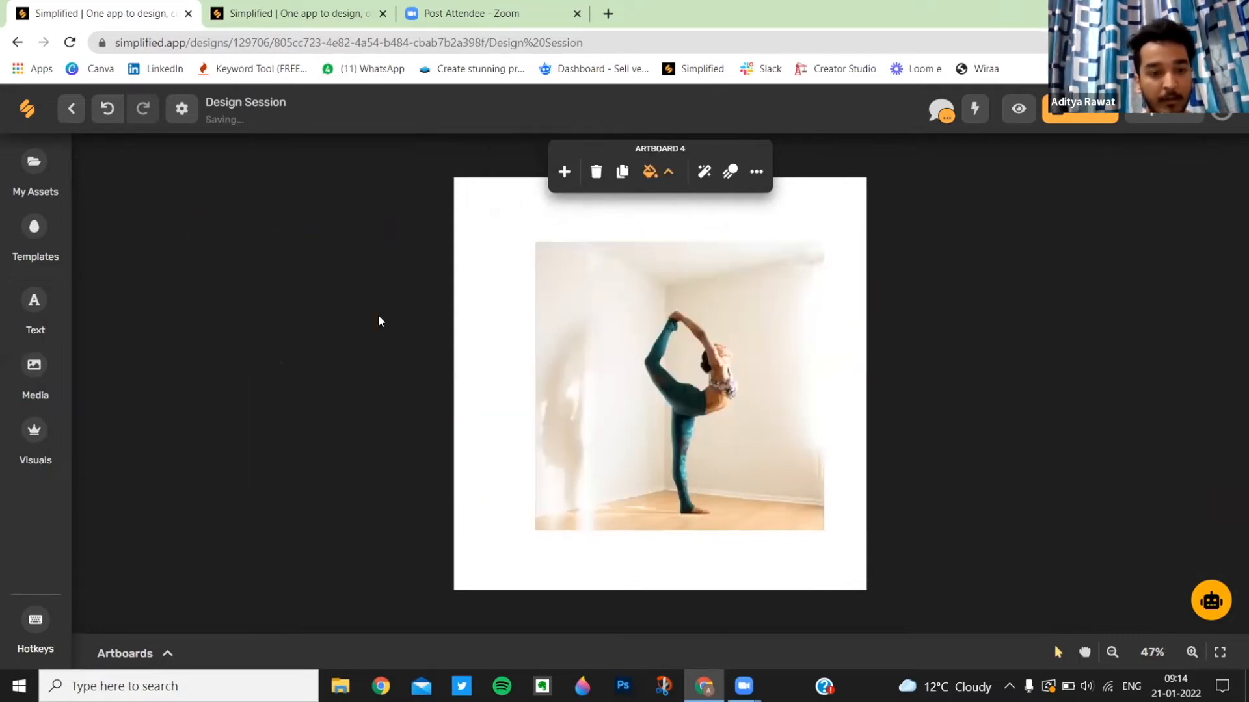
Add heading text over the yoga photo and widen its box so the text fits on one line
click(35, 306)
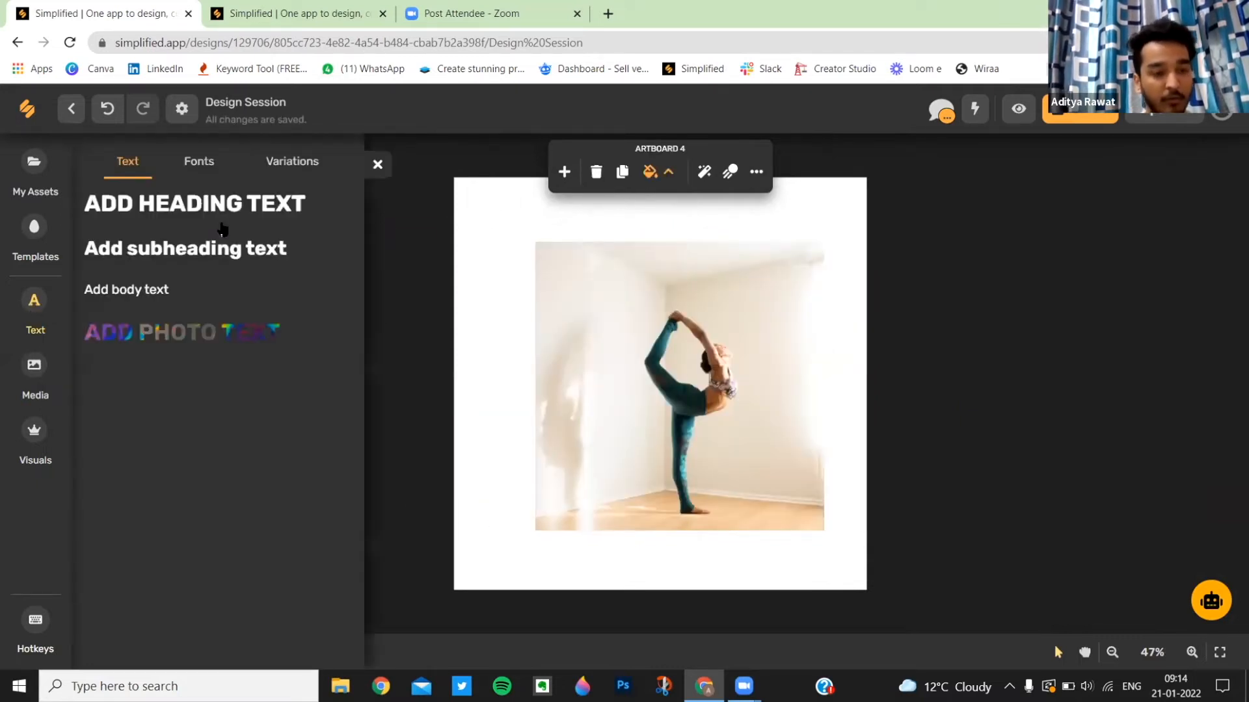
click(377, 164)
click(776, 403)
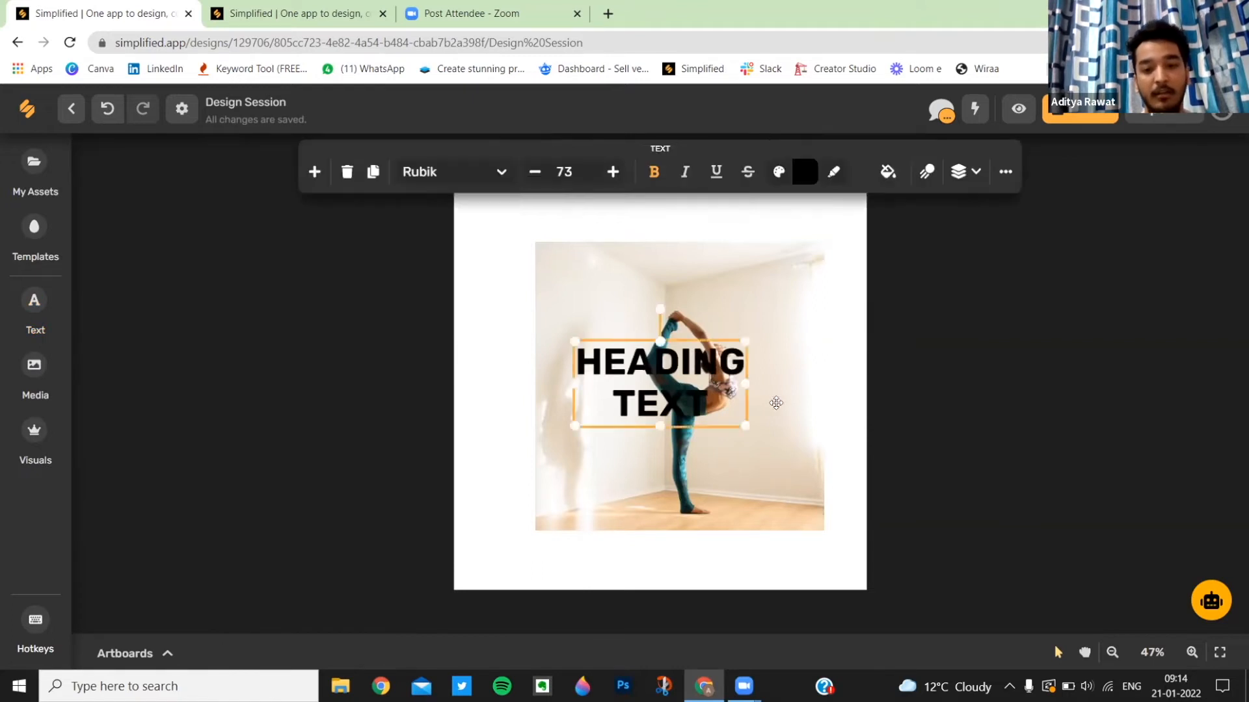
drag(747, 386, 868, 365)
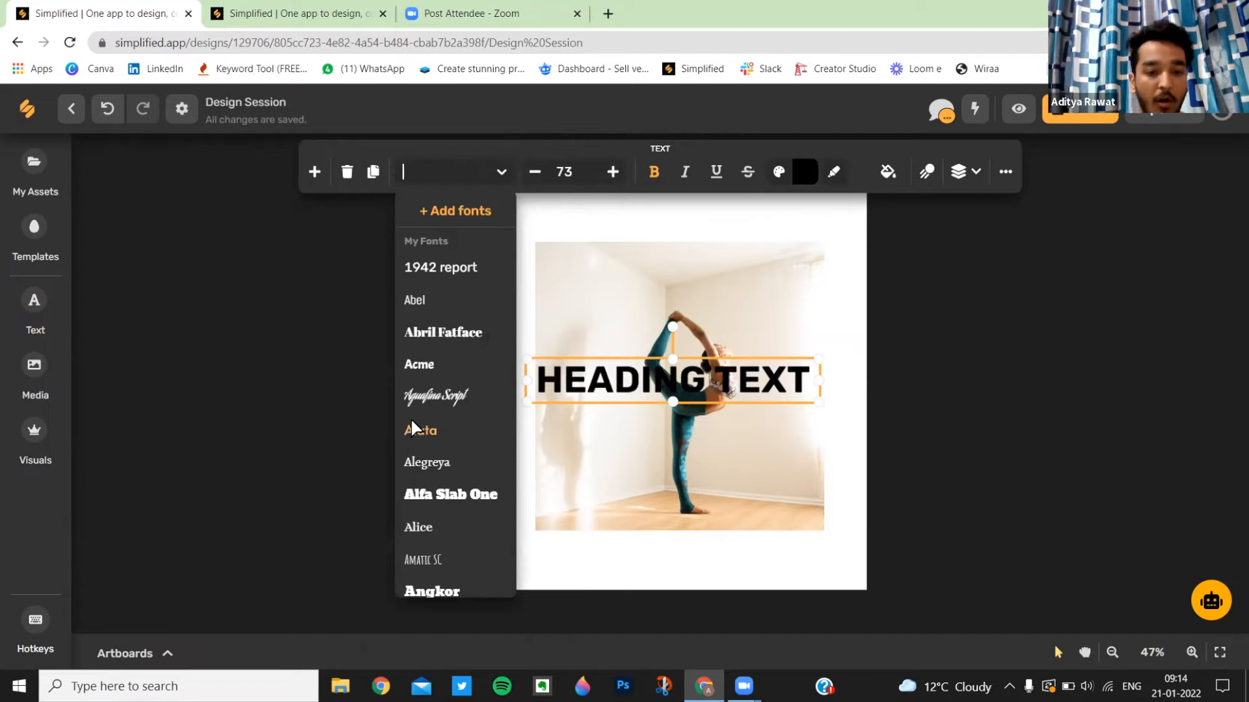
Change the heading's font to the heavy Archivo typeface and widen its box to keep the text on one line
scroll(449, 423, down, 3)
click(445, 468)
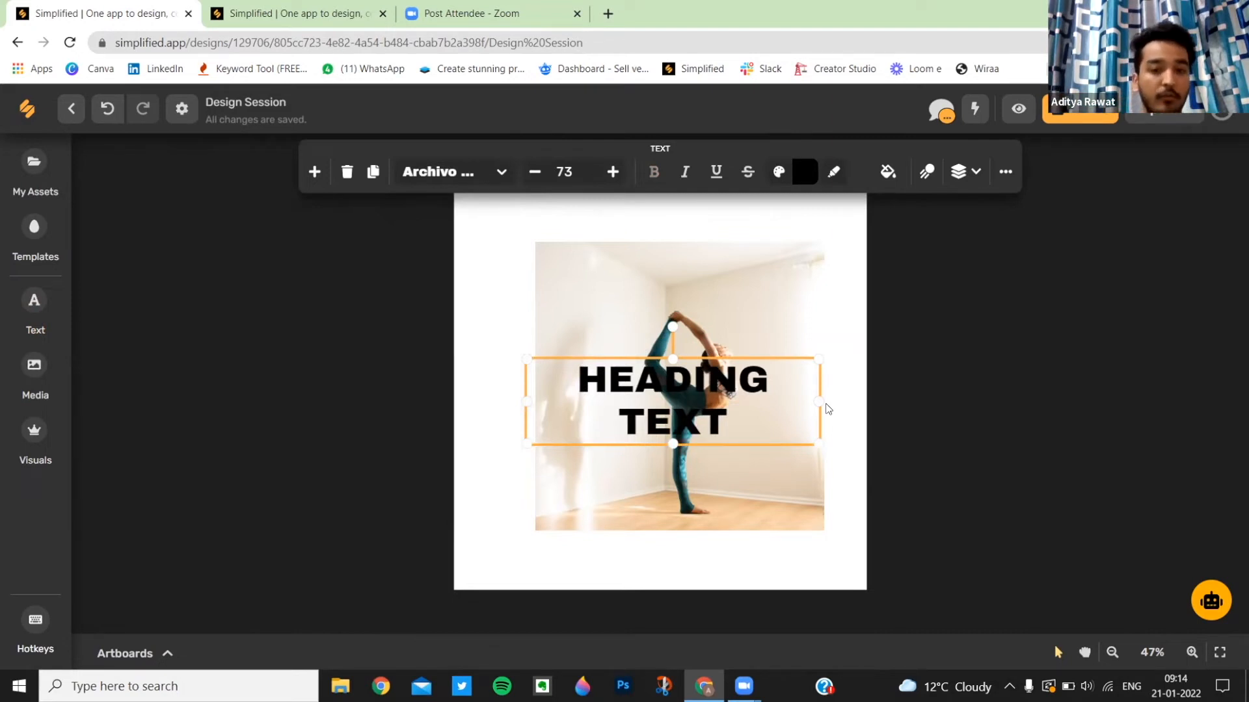
mouse_move(819, 400)
mouse_down()
mouse_move(931, 400)
mouse_move(820, 393)
mouse_up()
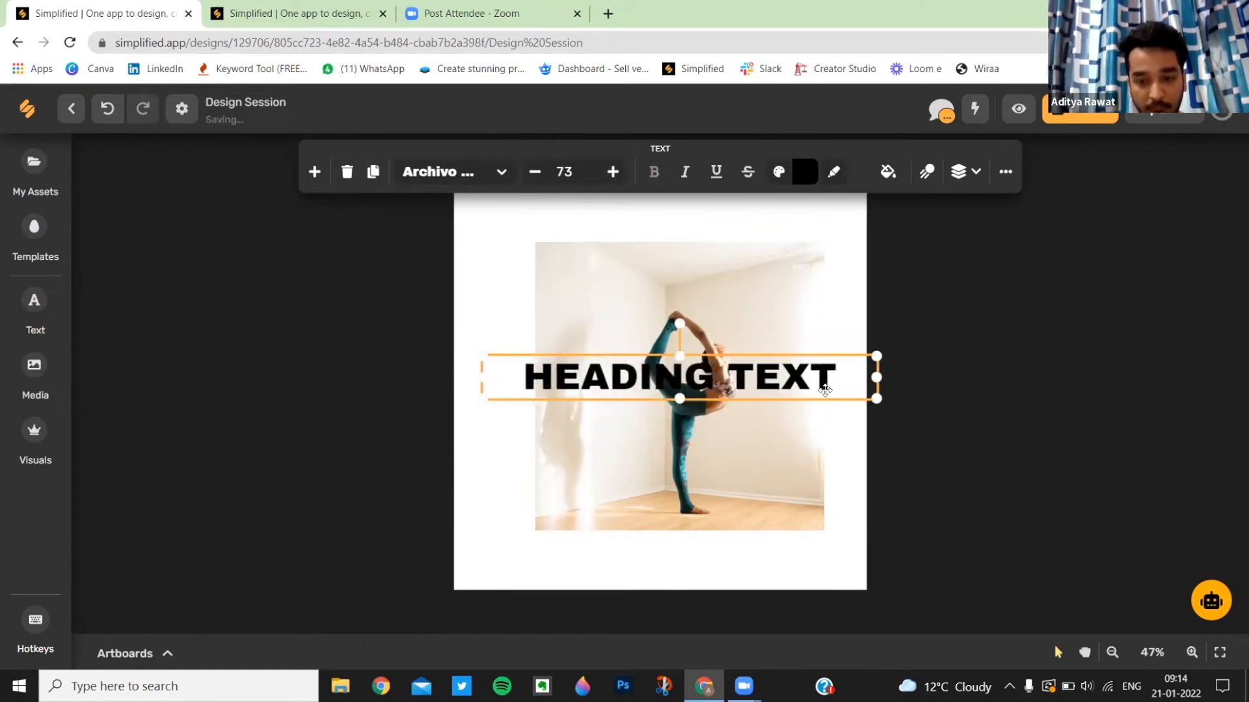
Replace the heading text with "YOGA" and colour it yellow
double_click(825, 389)
key(ctrl+a)
text(YOGA)
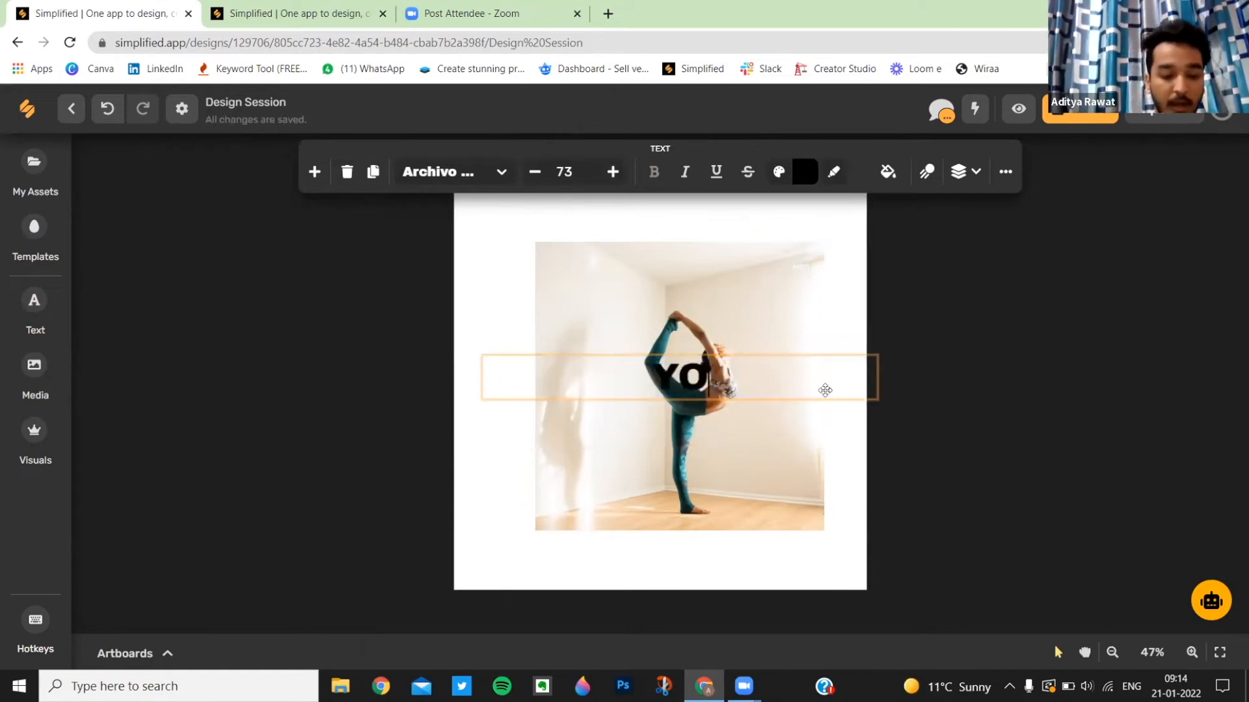
click(800, 176)
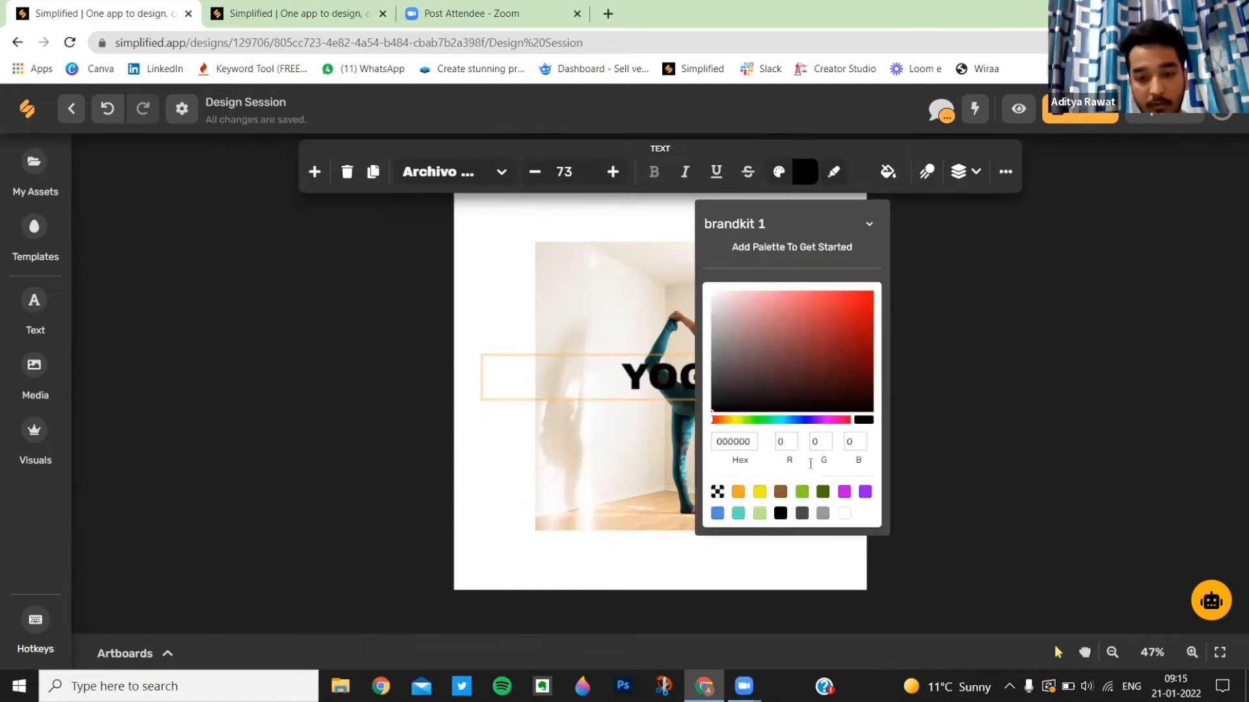
click(759, 492)
click(896, 405)
Enlarge the YOGA text to span most of the artboard's width and centre it horizontally across the woman's figure
click(803, 365)
drag(783, 373, 834, 487)
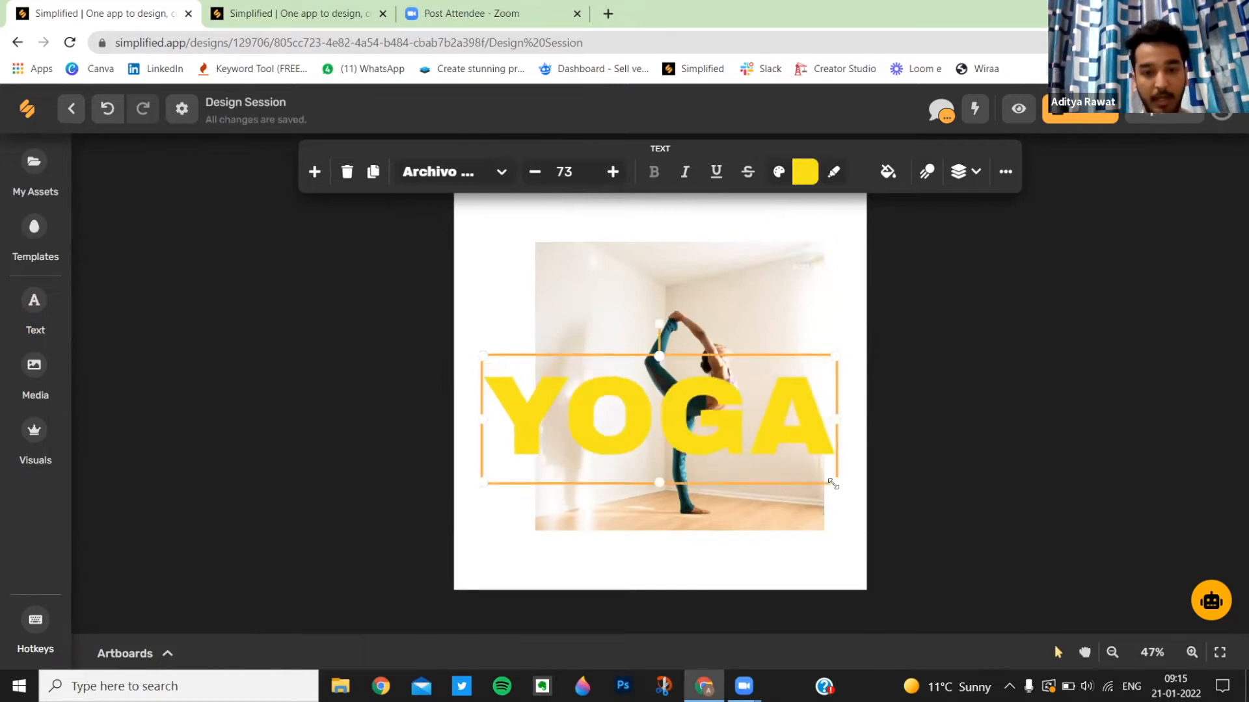
drag(608, 410, 614, 394)
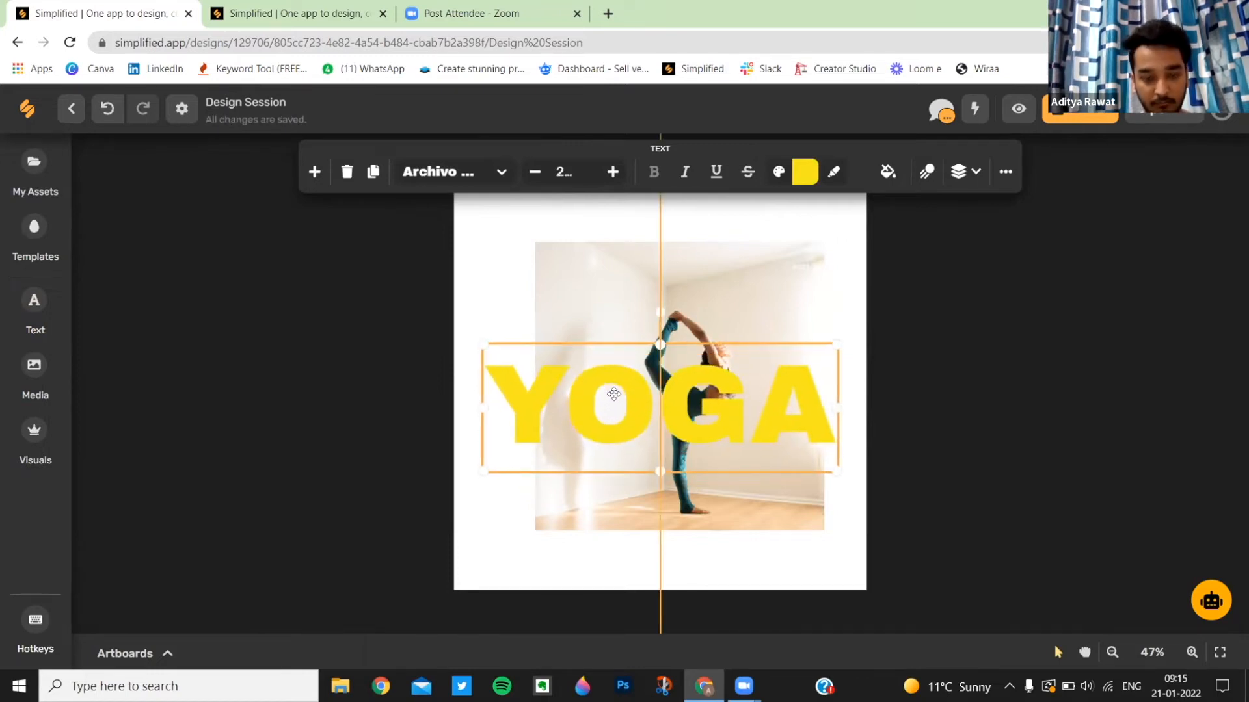
Bring the yoga photo in front of the YOGA text and remove the photo's background
click(753, 283)
right_click(768, 287)
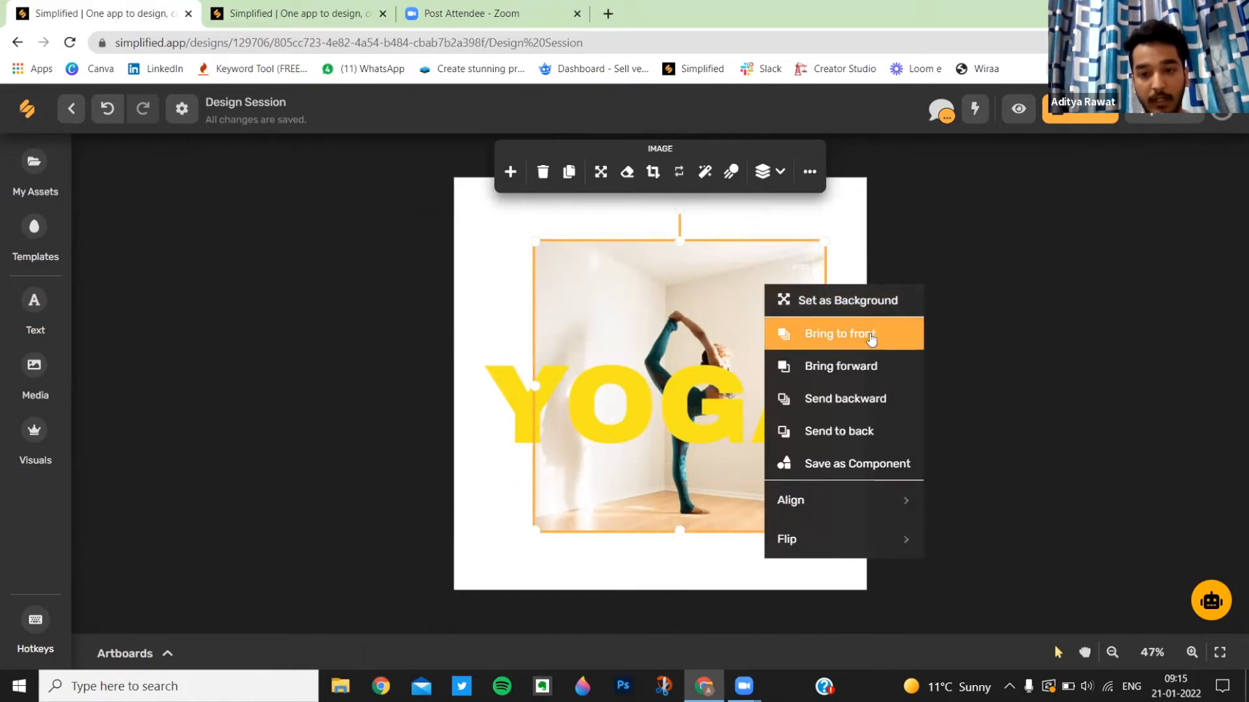
click(869, 338)
click(626, 172)
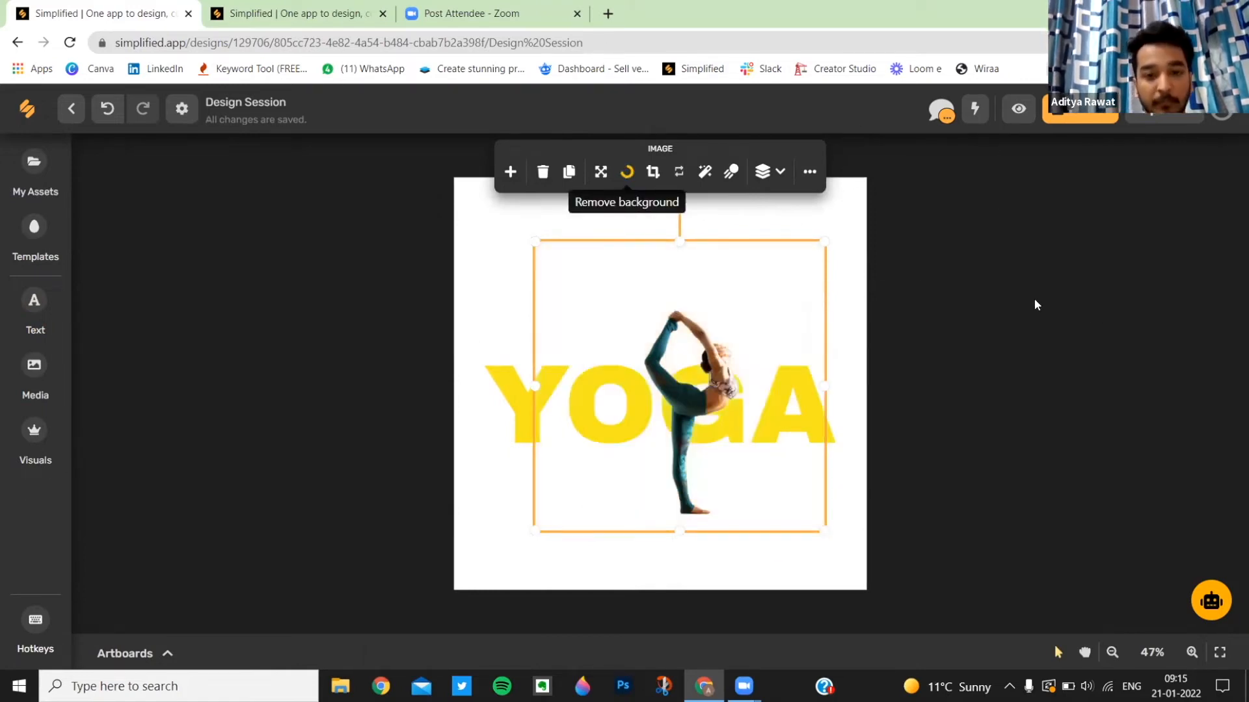
Crop the cut-out yoga image on all four sides so its frame fits closely around the woman
click(653, 171)
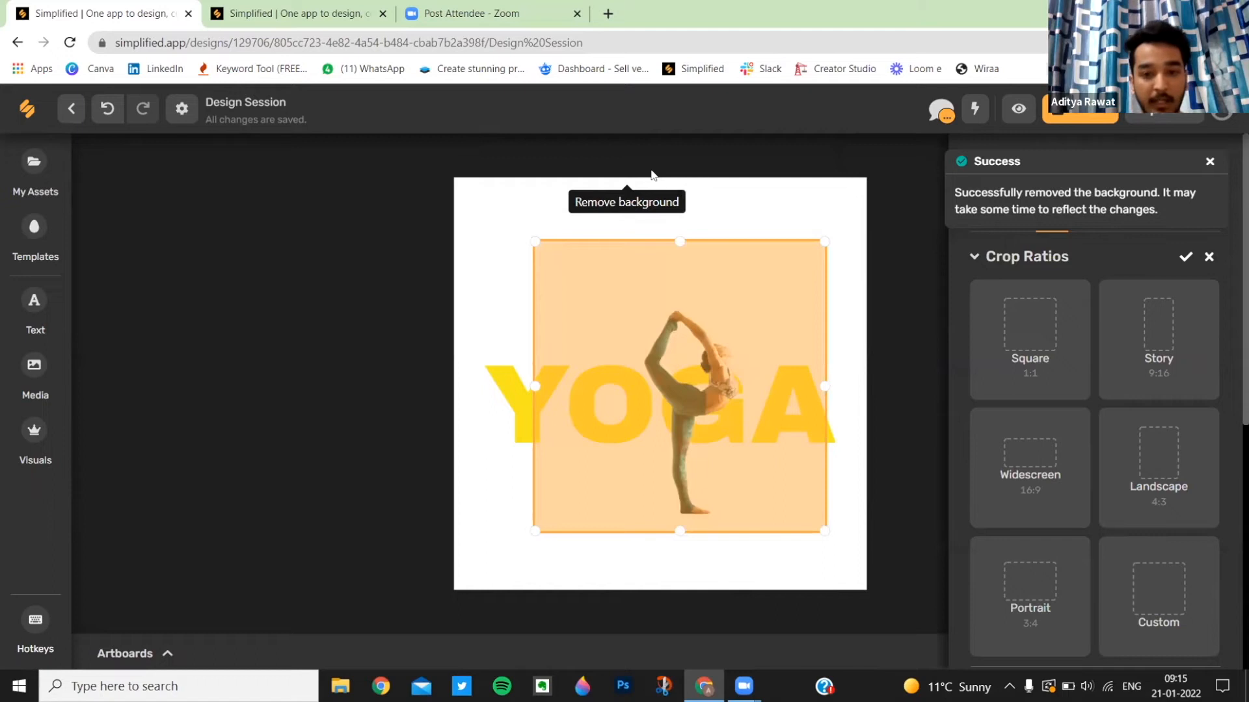
drag(679, 241, 680, 304)
drag(535, 419, 637, 418)
drag(820, 416, 751, 417)
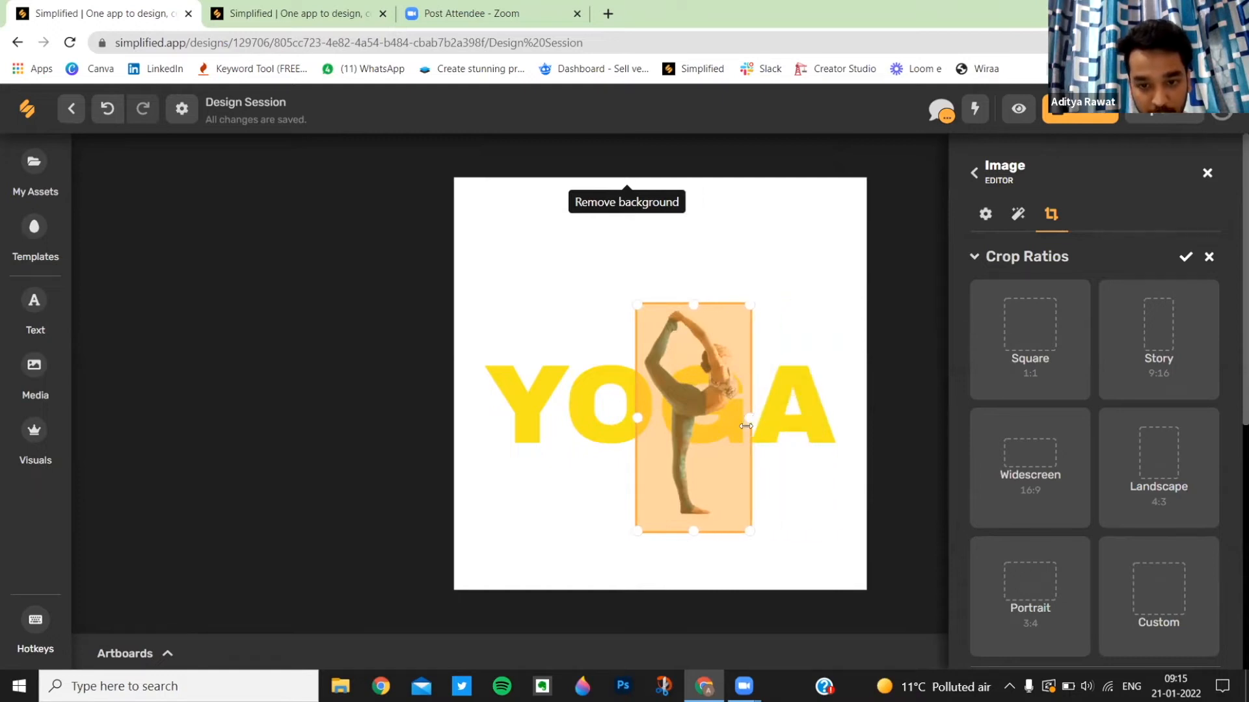
drag(694, 532, 694, 522)
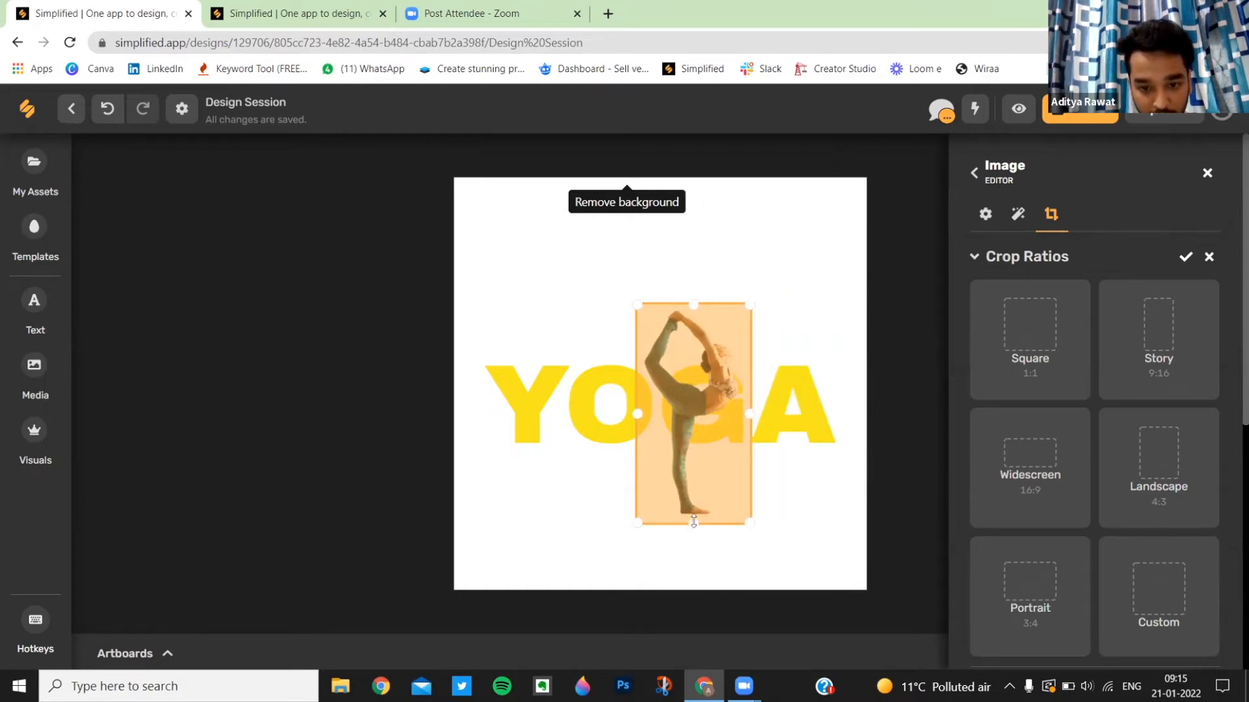
click(1185, 257)
click(1213, 176)
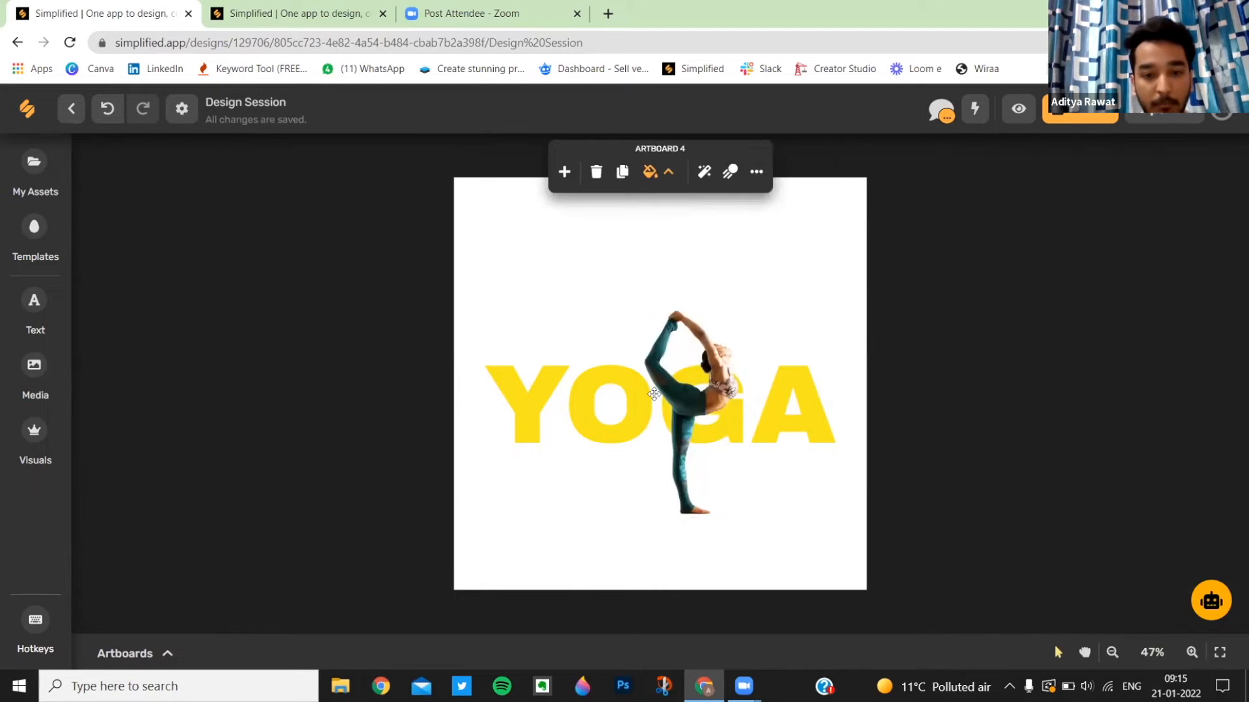
Move the woman's figure over the letter O, with her upper body above the YOGA text
drag(695, 394, 748, 364)
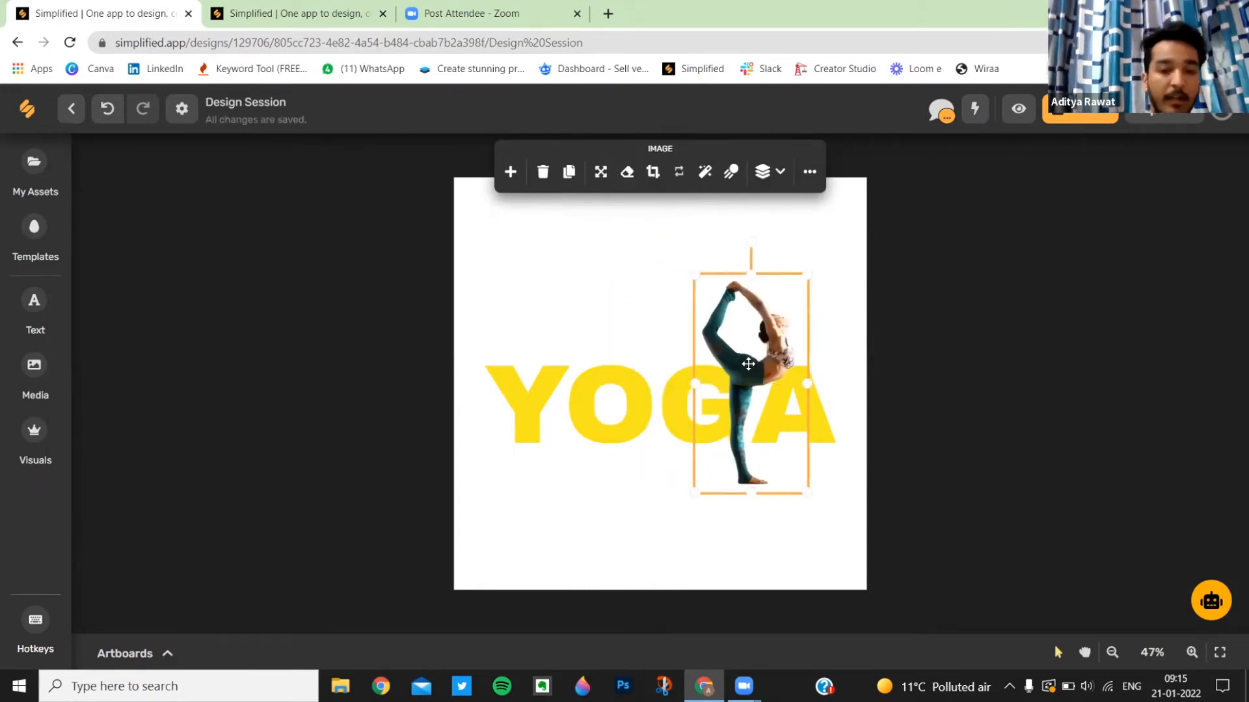
drag(749, 364, 627, 354)
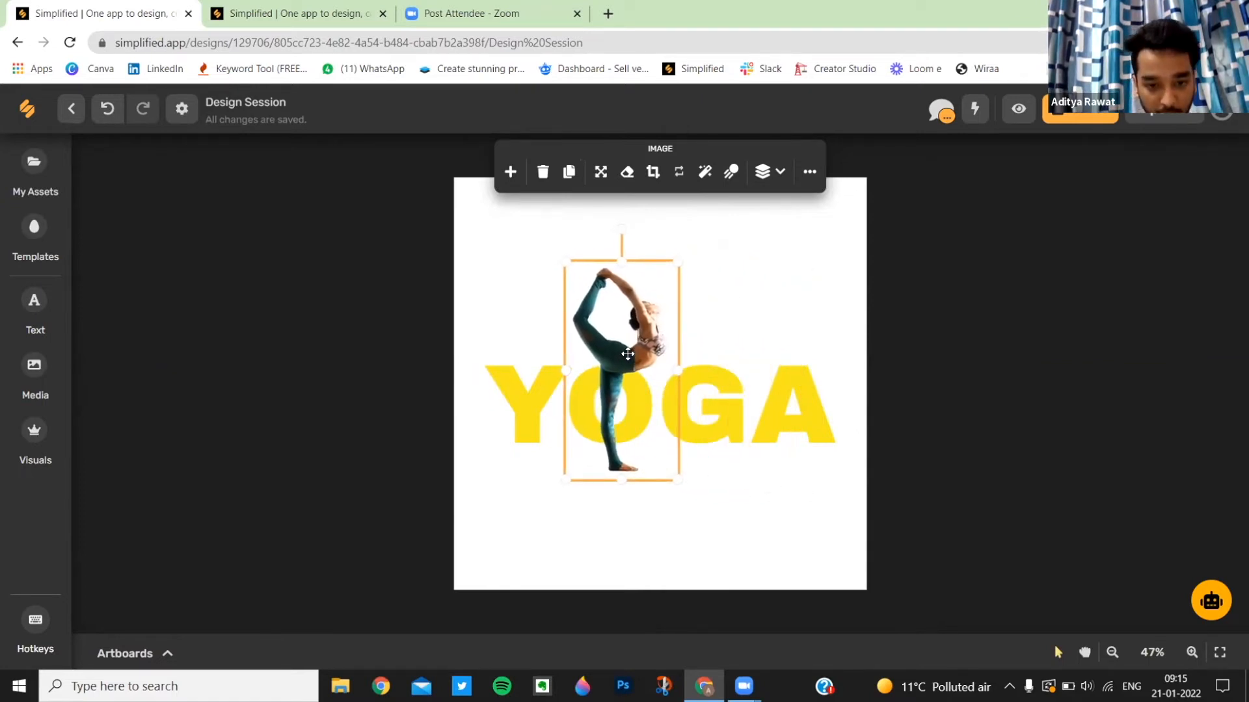
click(813, 326)
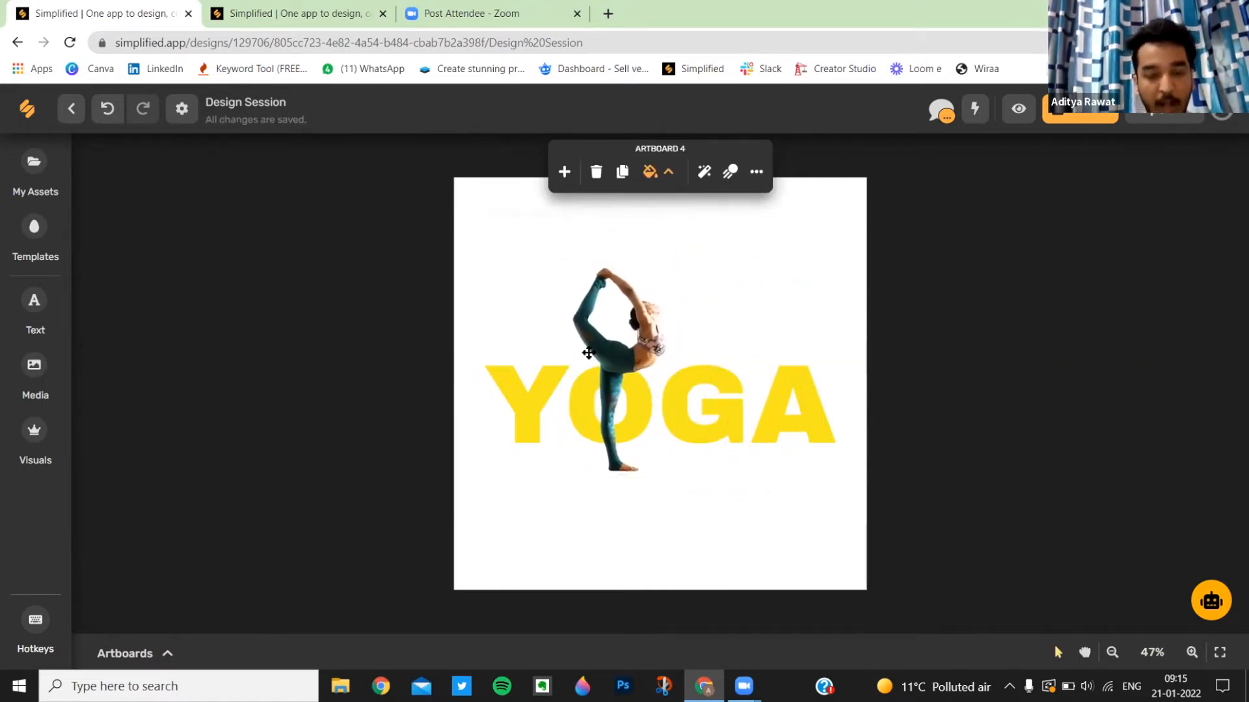
click(618, 340)
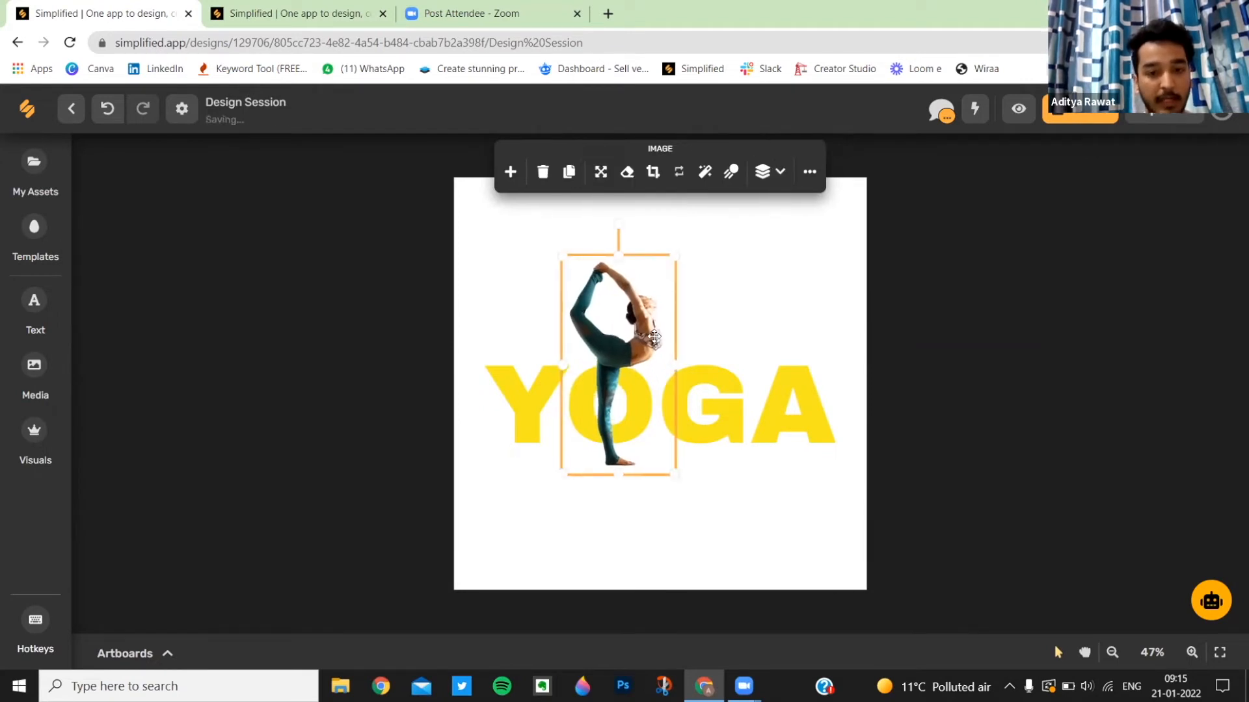
Duplicate the woman's image and align the copy exactly over the original
click(569, 171)
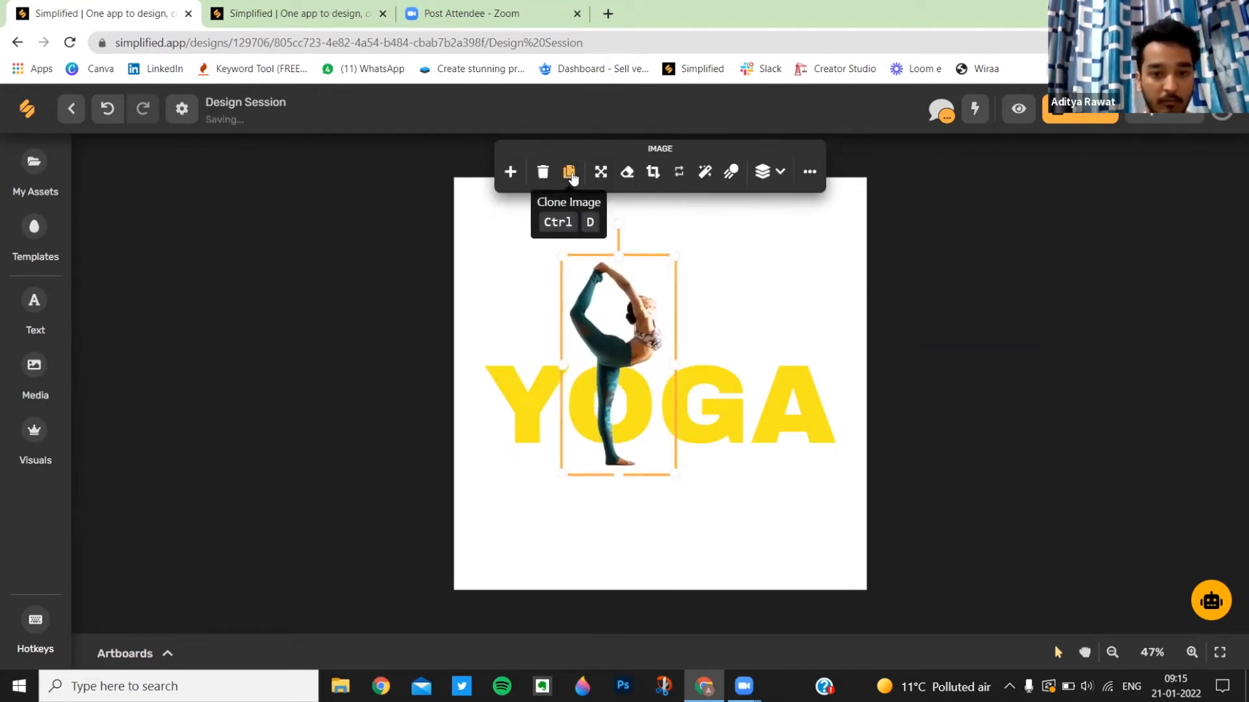
drag(635, 359, 631, 354)
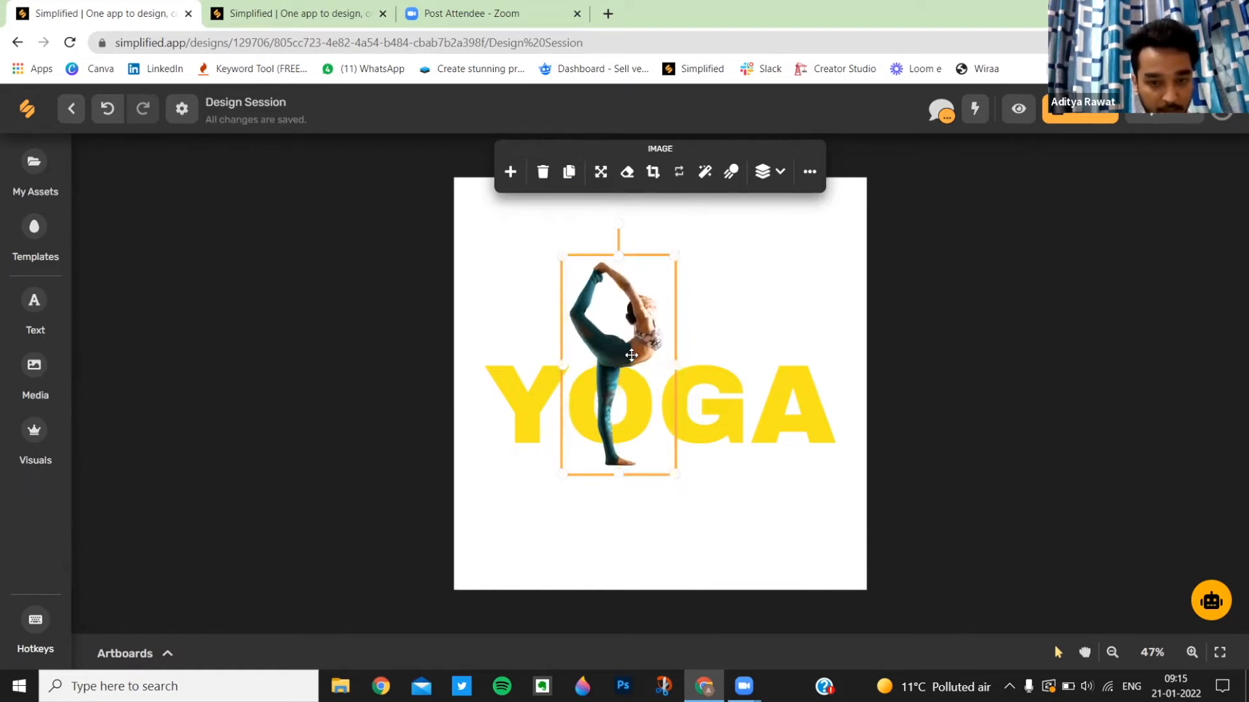
click(875, 316)
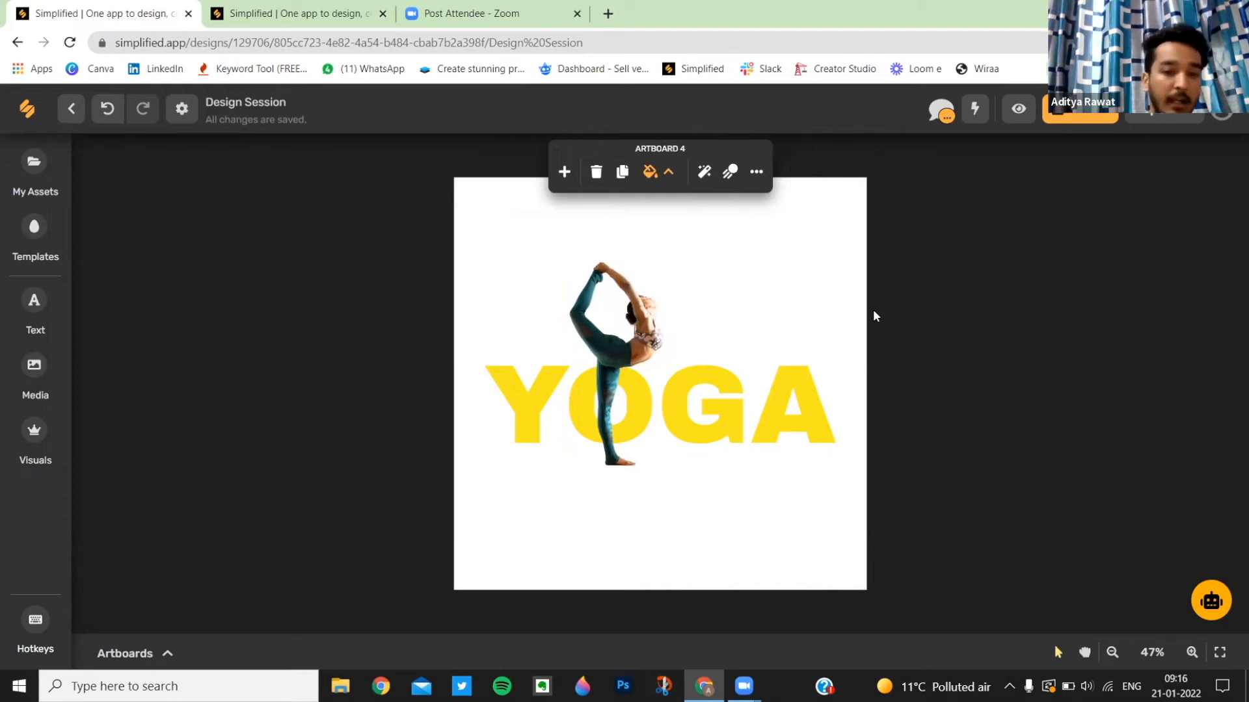
Send the top copy of the woman's image to the back, behind the YOGA text
click(603, 340)
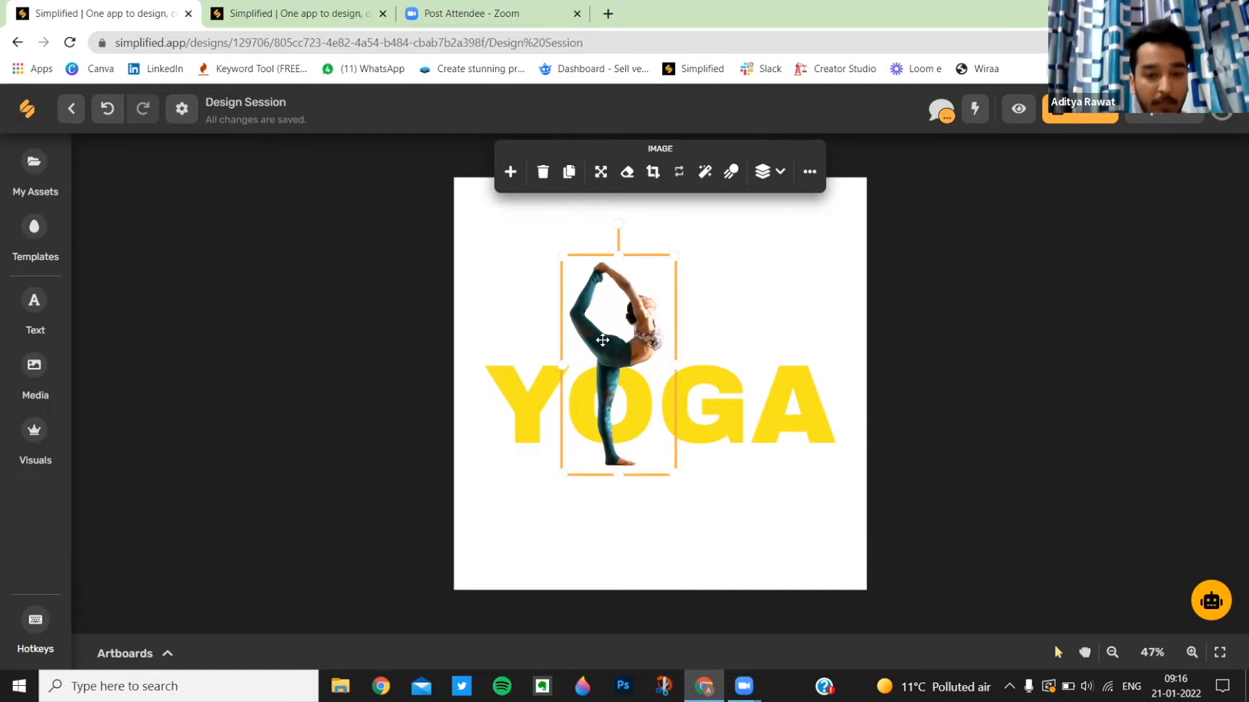
right_click(603, 339)
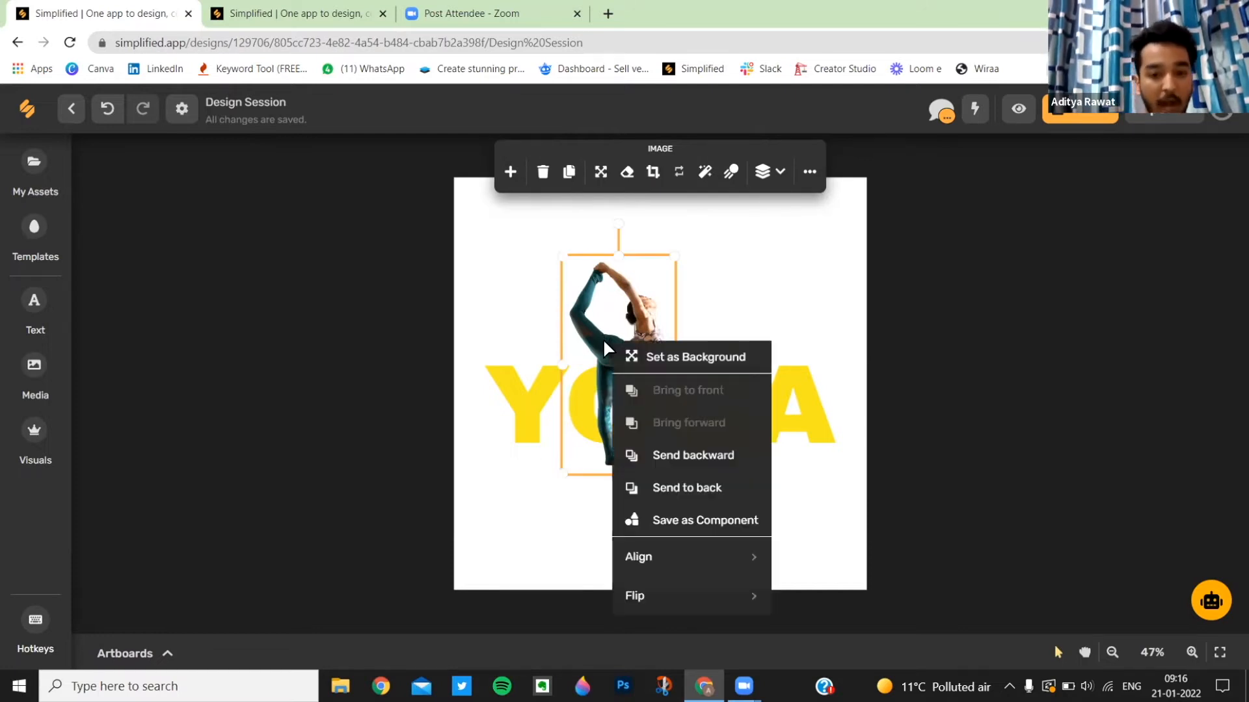
click(661, 492)
click(1025, 376)
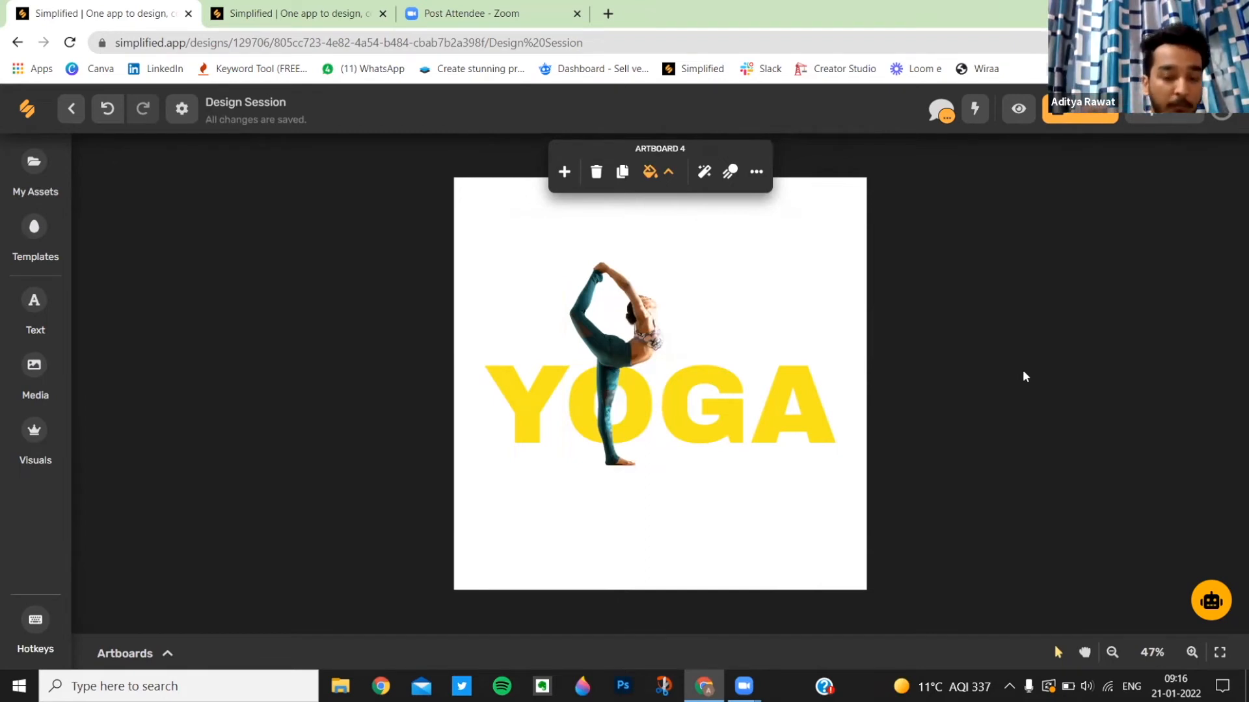
Crop the front copy of the woman from below so it ends at the middle of the letter O
double_click(608, 398)
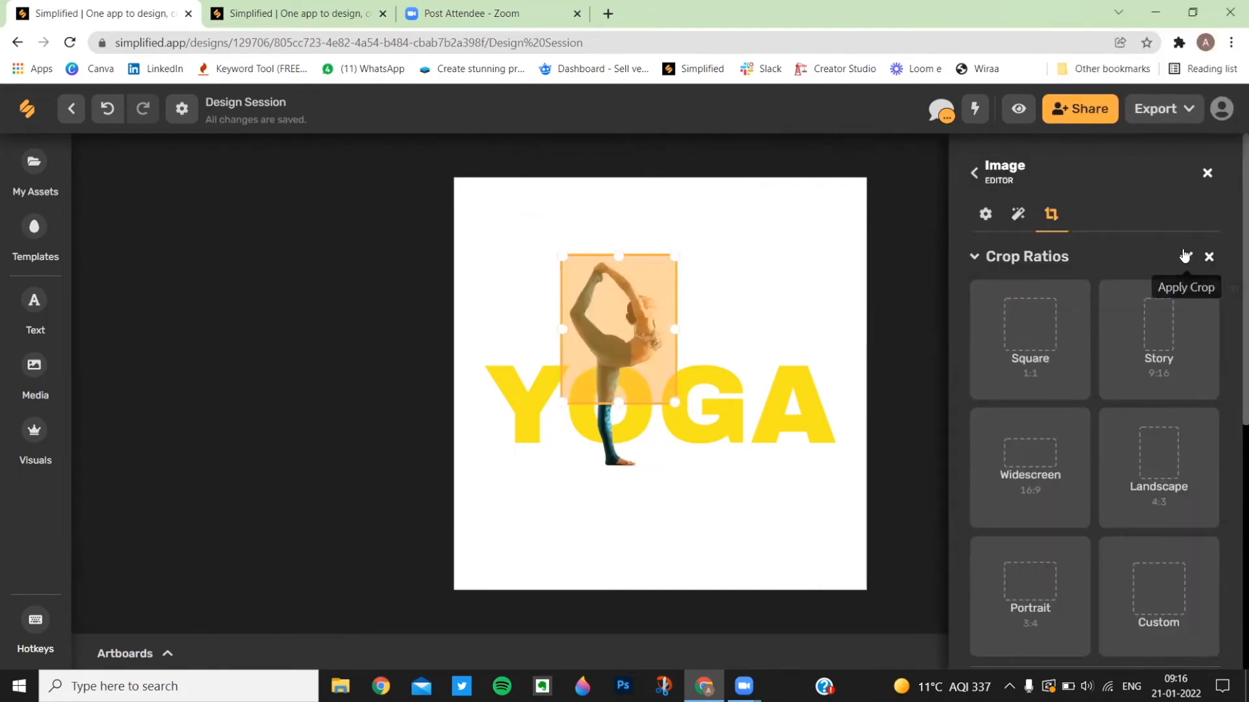
click(1185, 256)
click(1207, 172)
click(959, 329)
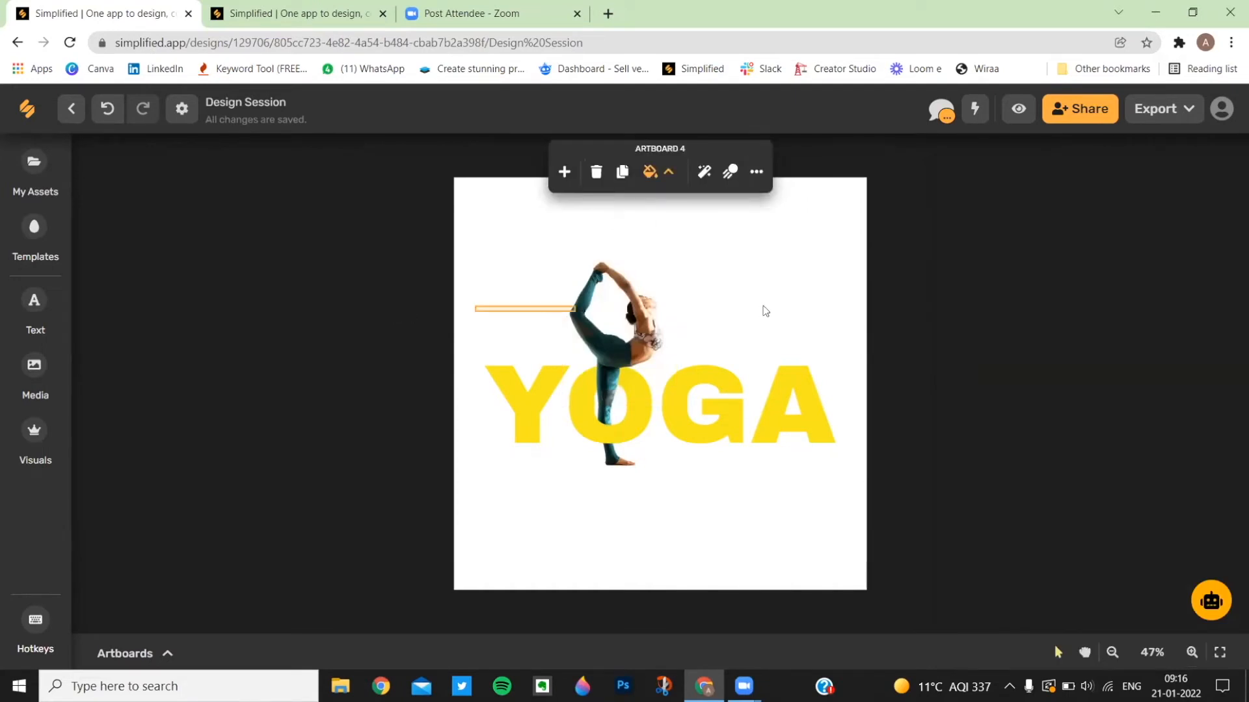
Shift both overlapping copies of the woman together slightly to the right over the letter O
click(600, 354)
drag(610, 349, 615, 349)
click(1002, 296)
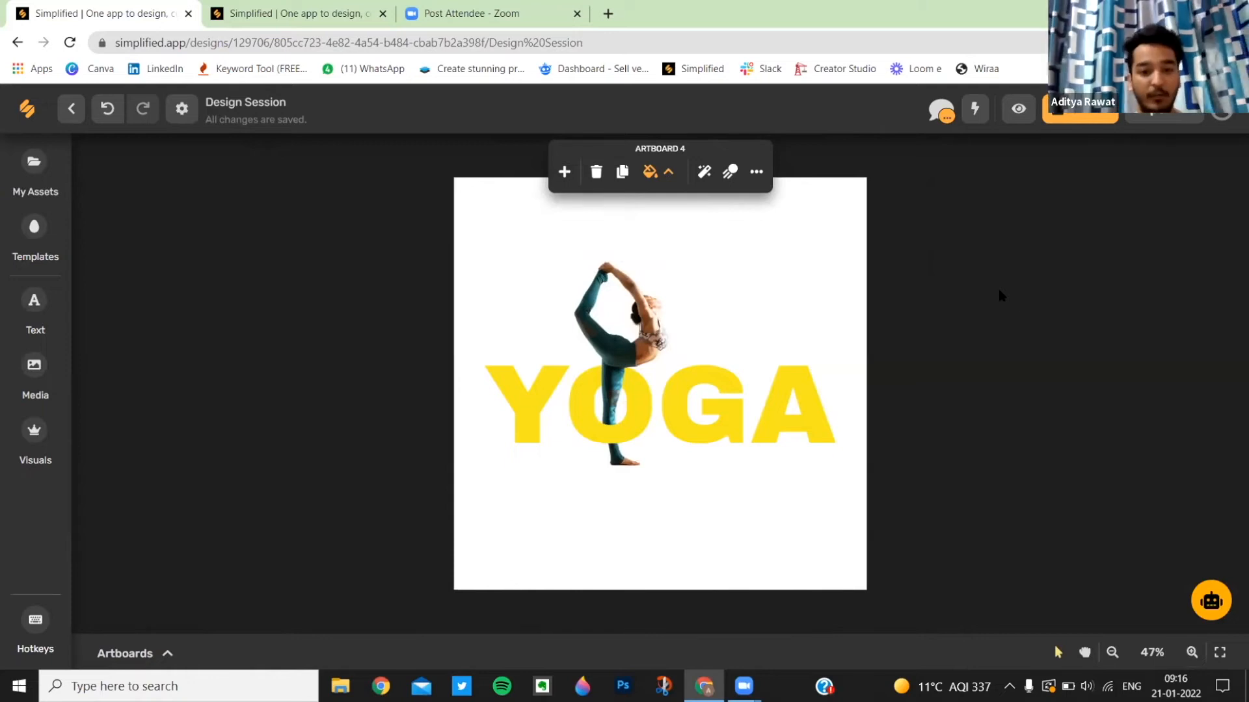
Paste a duplicate of the cropped upper-body image and align it exactly over the existing figure
click(634, 346)
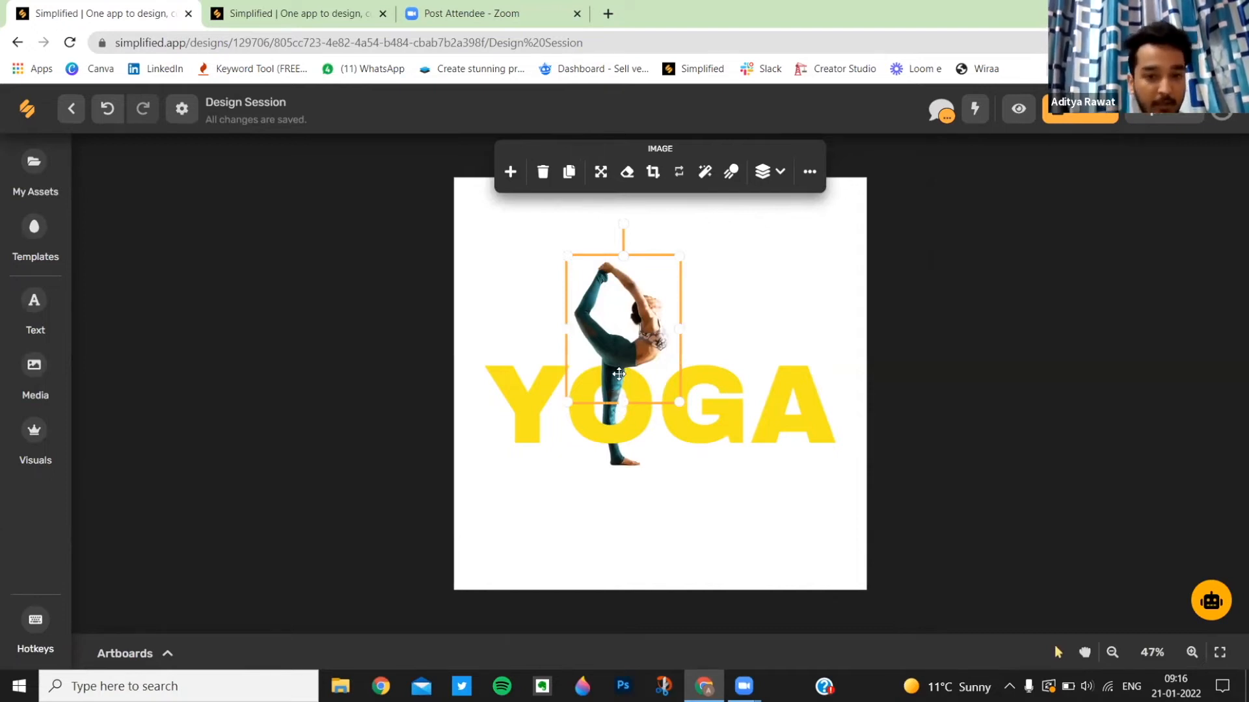
key(ctrl+v)
drag(752, 311, 632, 350)
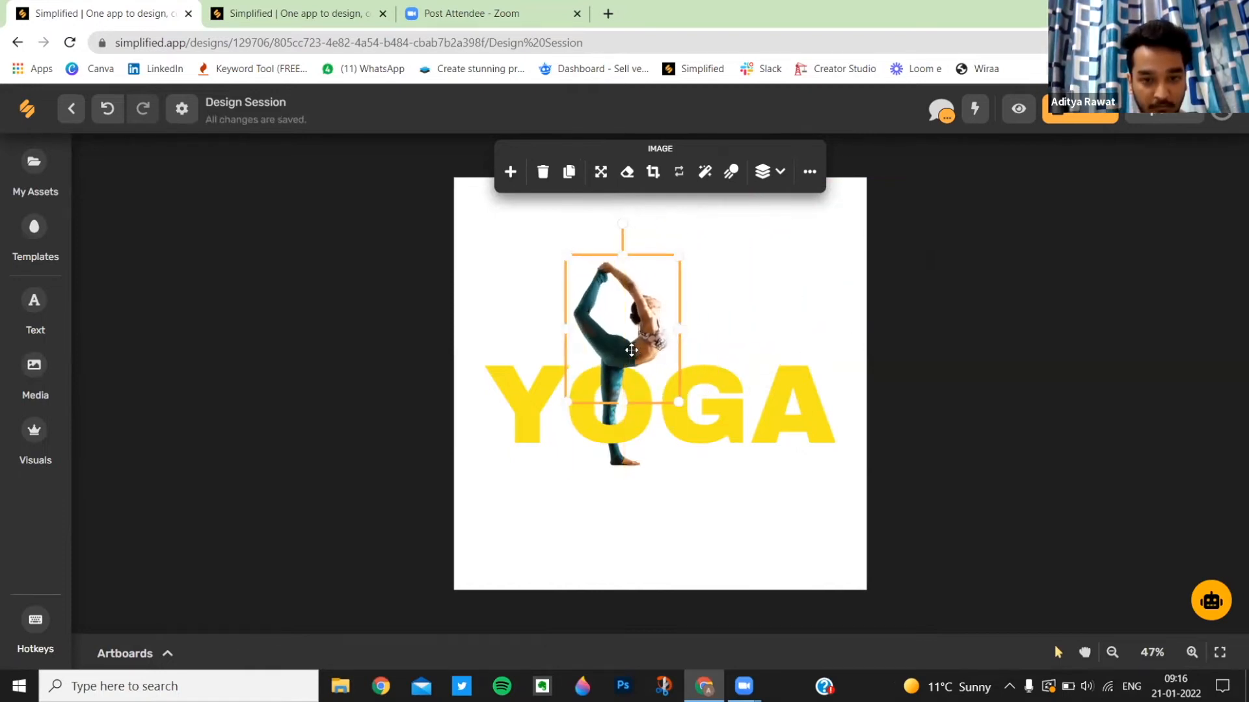
click(795, 319)
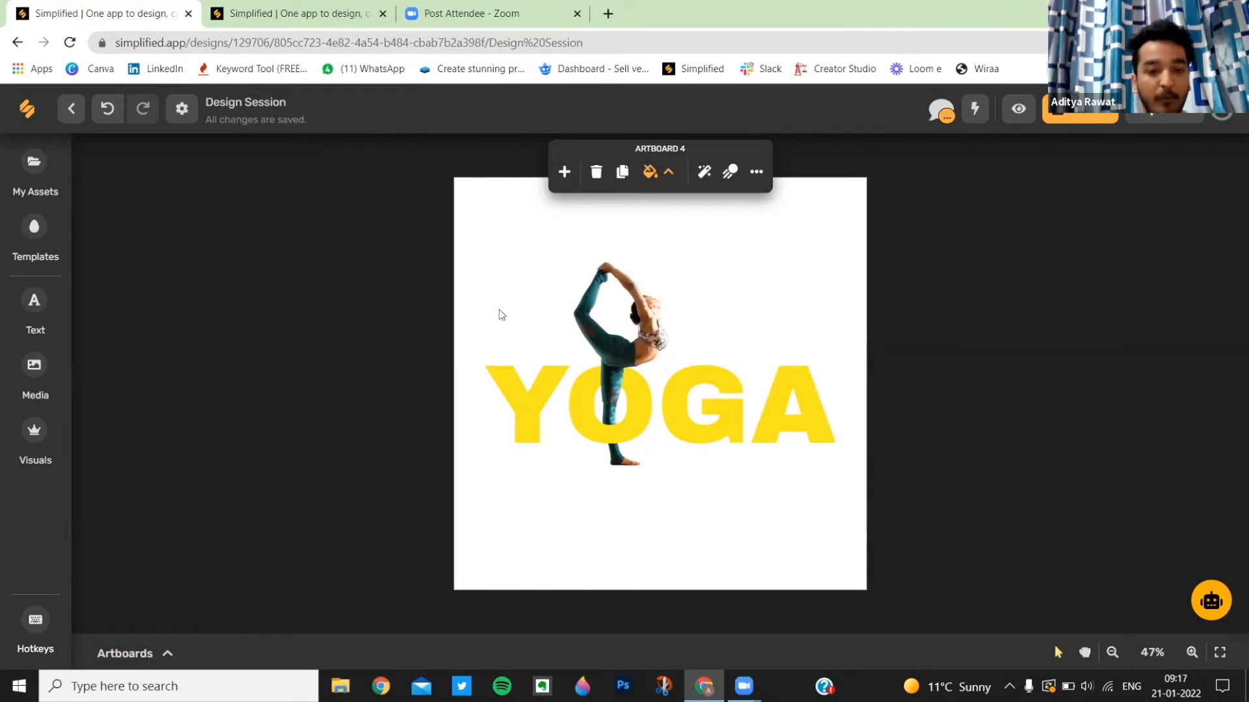
Select the overlapping images of the woman together and shift them slightly to the left over the letter O
drag(485, 314, 780, 342)
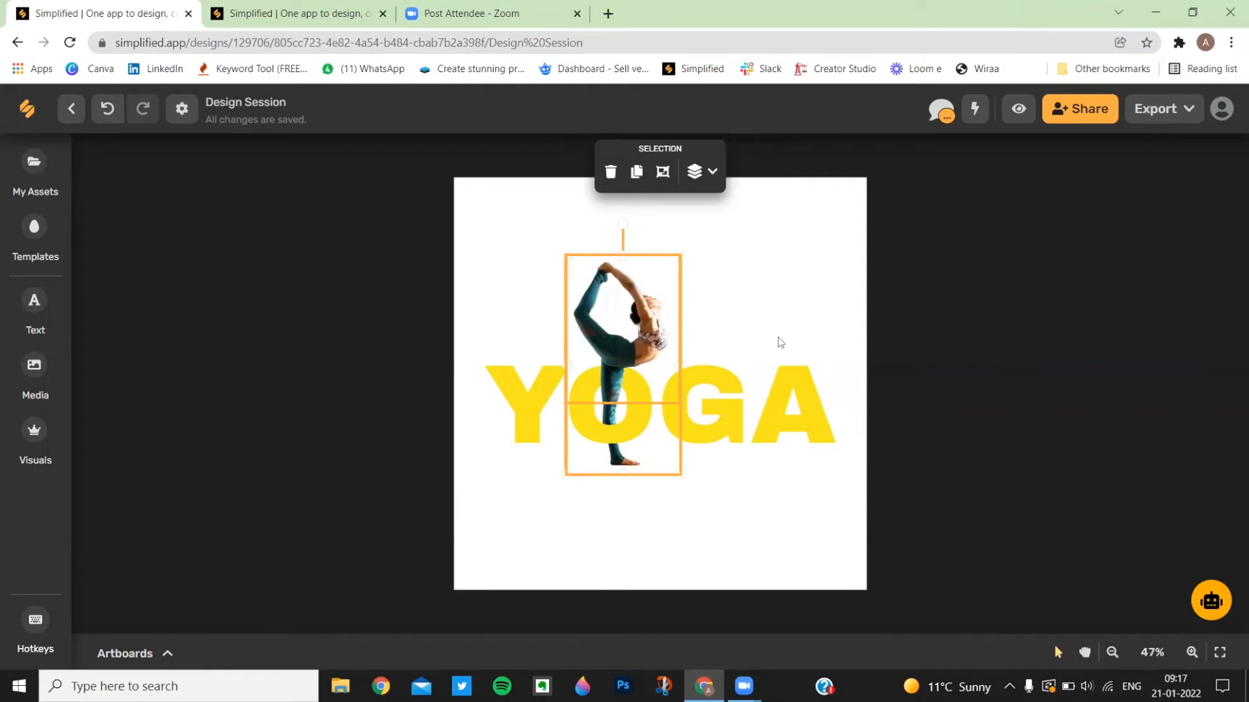
click(779, 338)
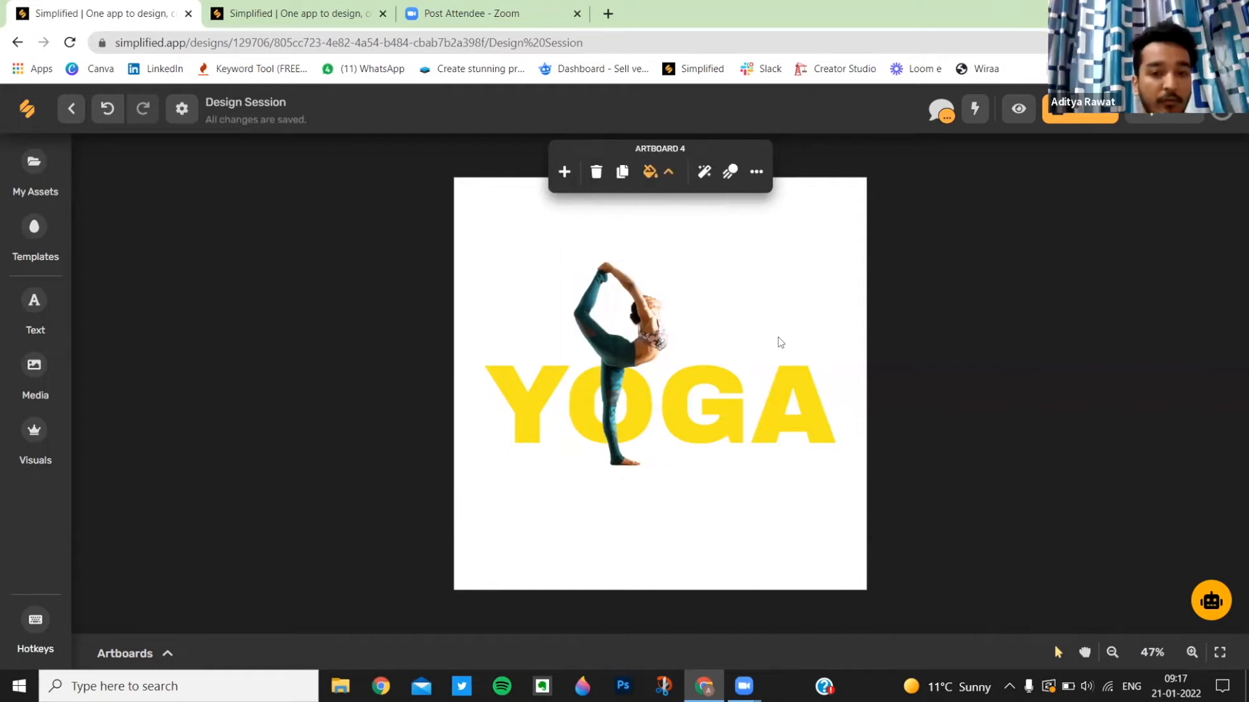
mouse_move(634, 354)
mouse_down()
mouse_move(699, 333)
mouse_move(745, 297)
mouse_move(623, 356)
mouse_up()
click(784, 329)
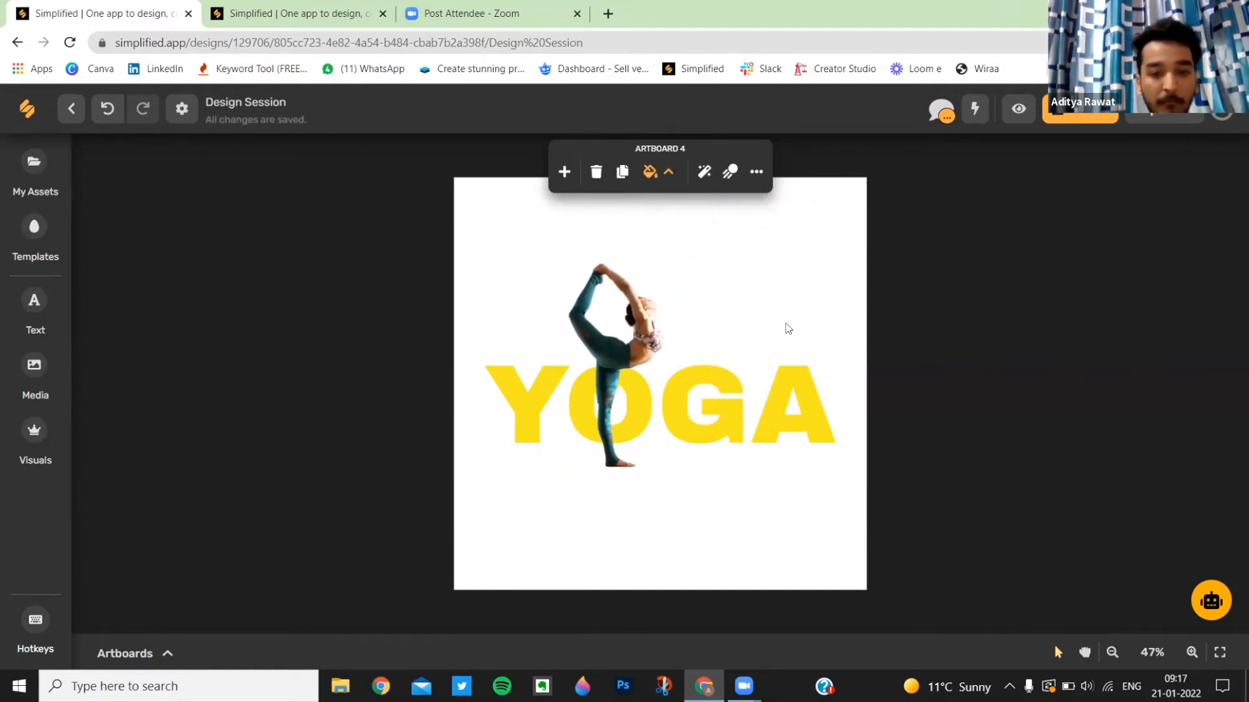
Send the full-length copy of the woman backward so her lower leg passes behind the letter O
click(613, 430)
right_click(624, 431)
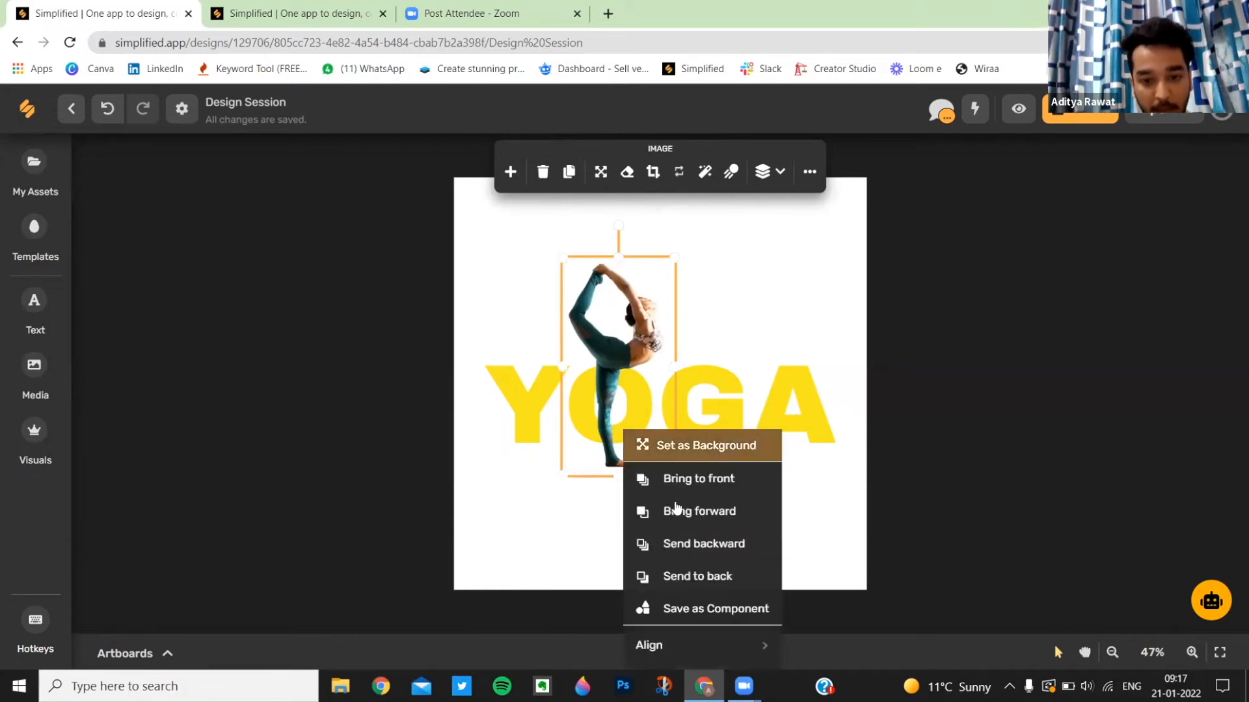
click(699, 544)
click(864, 485)
Switch to artboard 6, which holds the cut-out portrait of the man
click(141, 653)
click(868, 574)
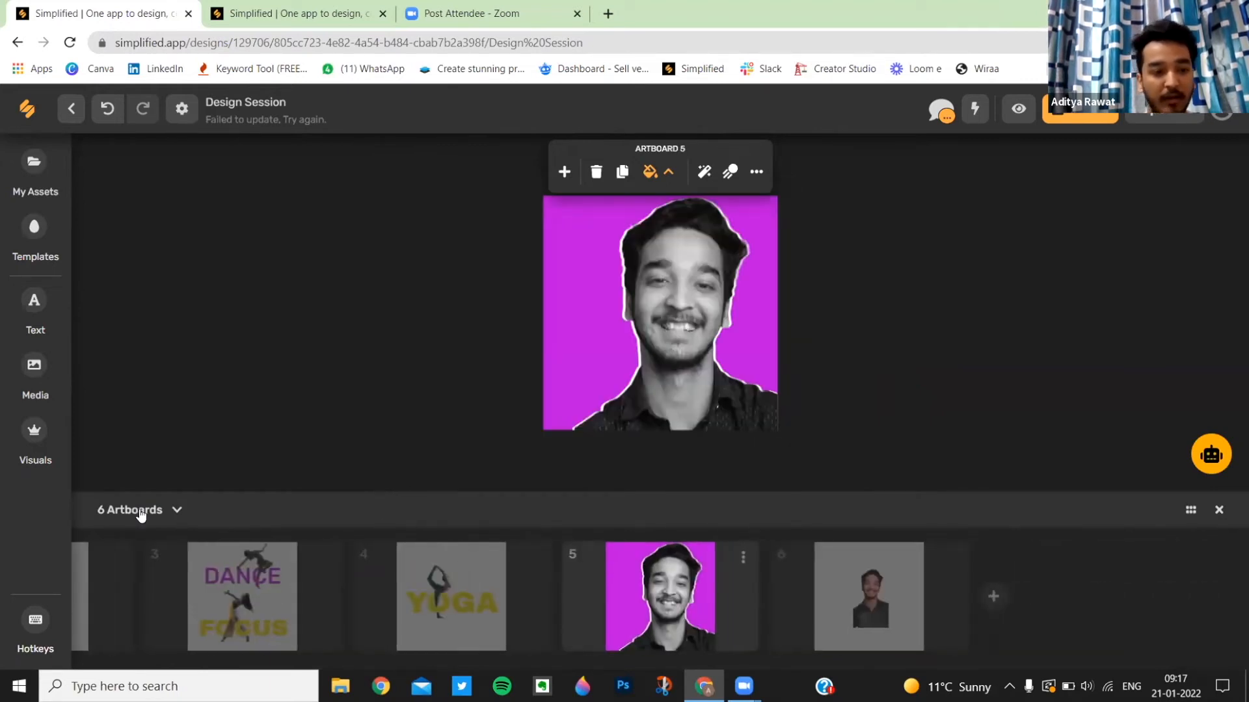
click(138, 511)
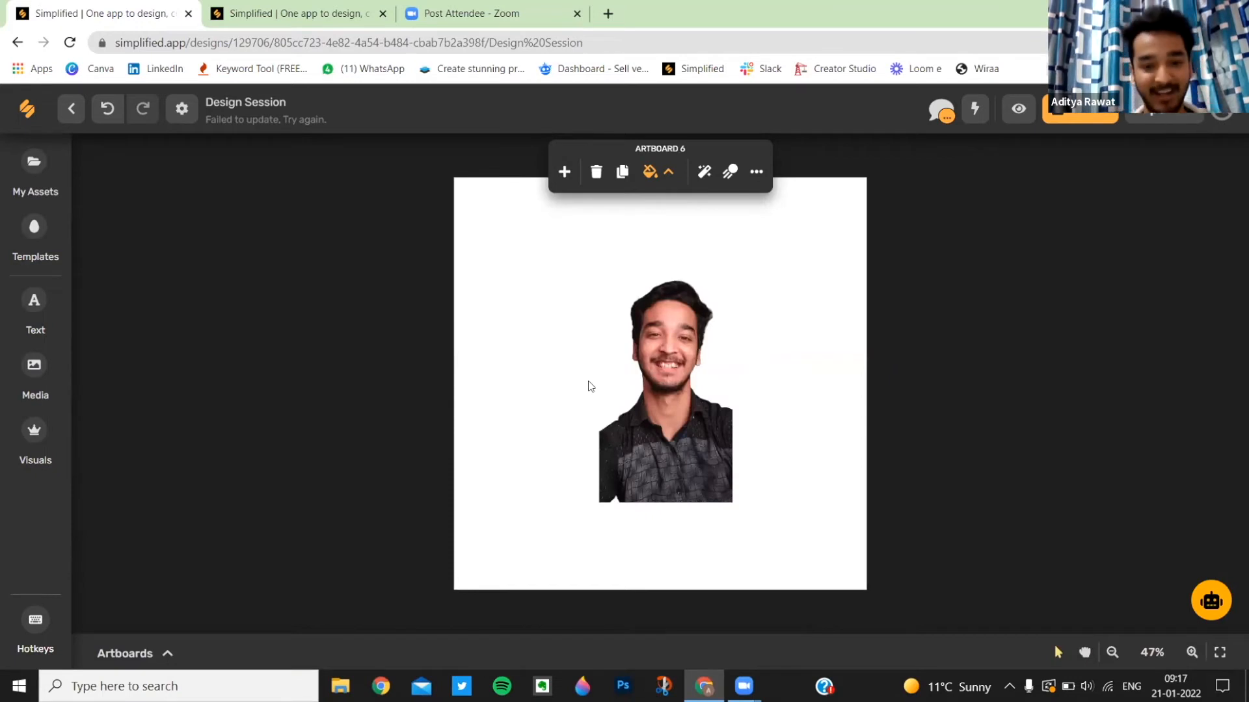
Crop the man's portrait to his head and shoulders, removing the empty area above and the torso below
click(709, 364)
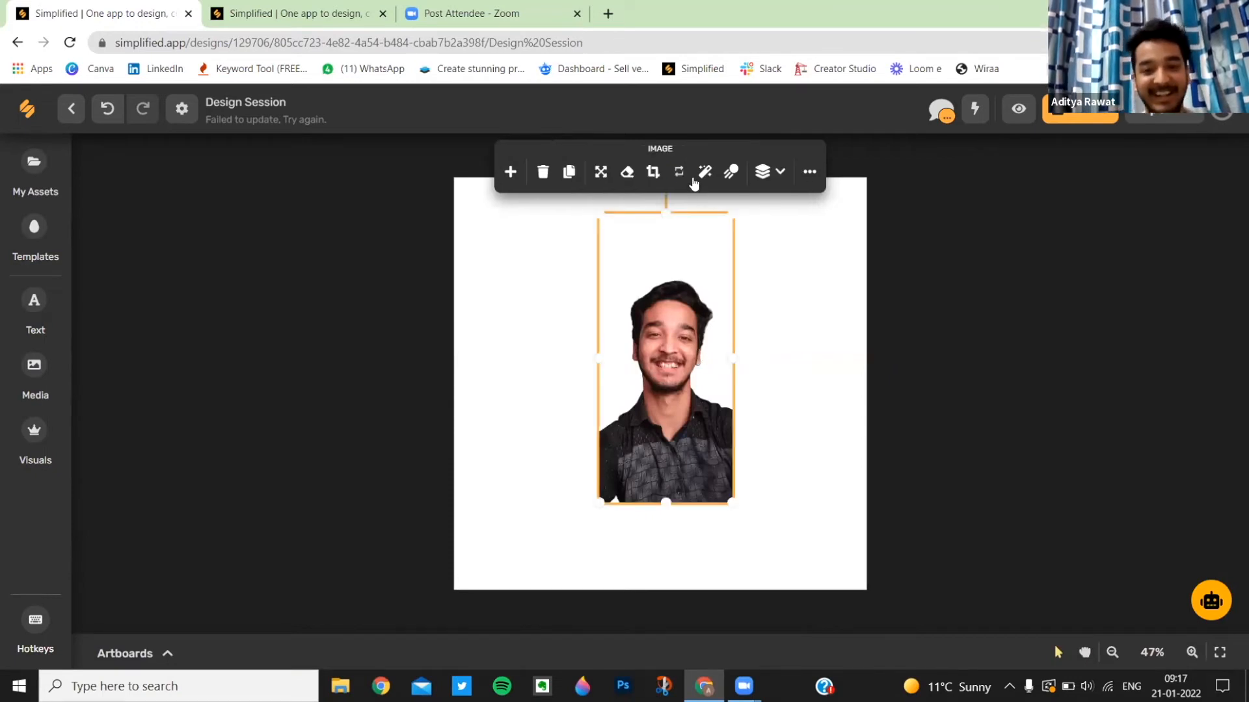
click(654, 170)
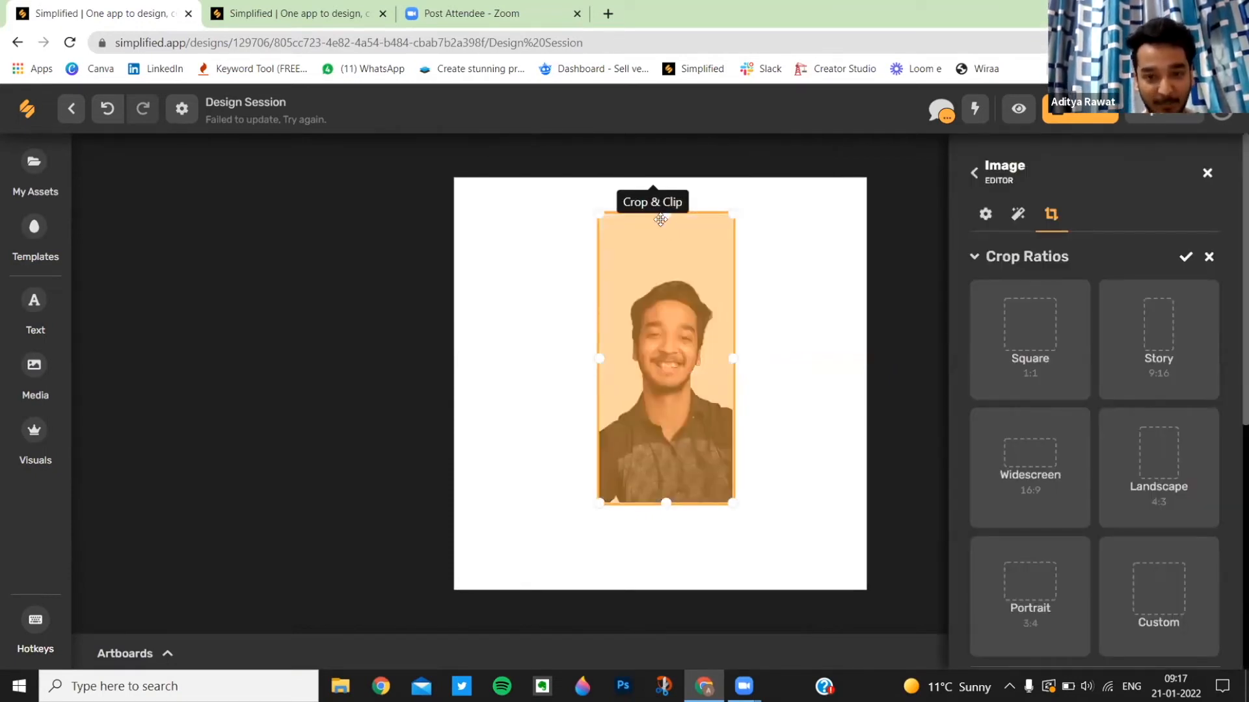
drag(665, 230, 665, 287)
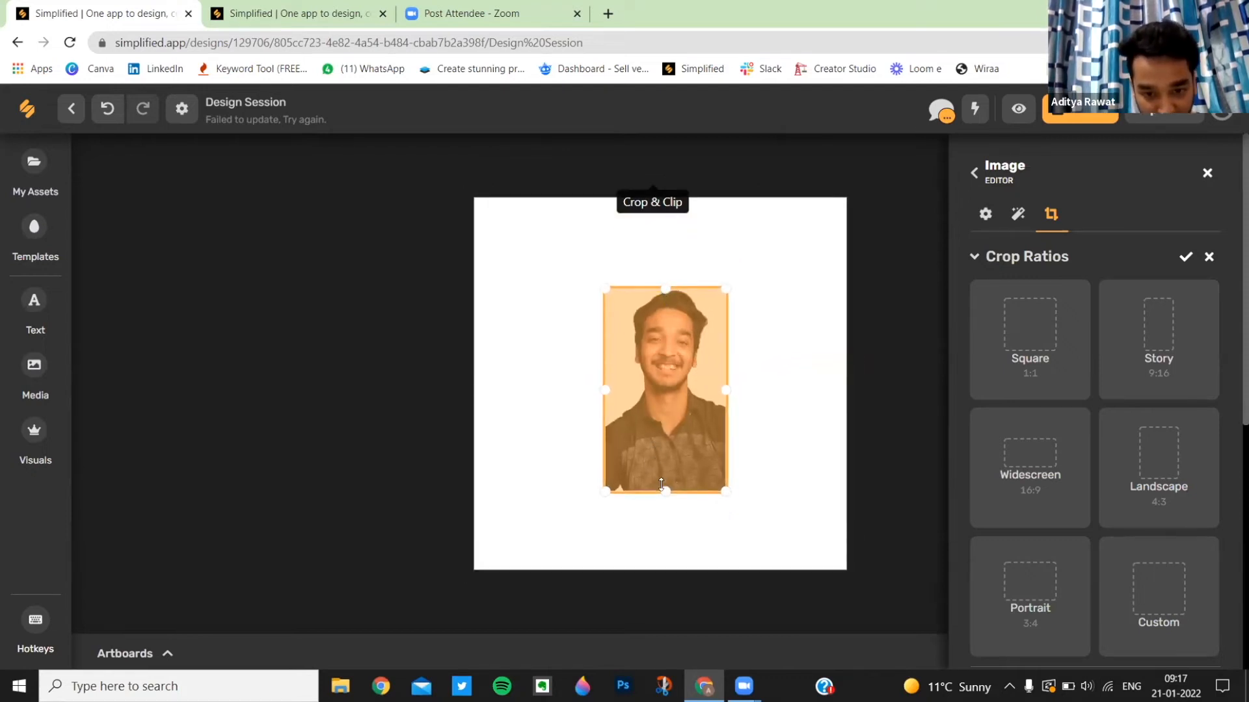
drag(666, 491, 700, 436)
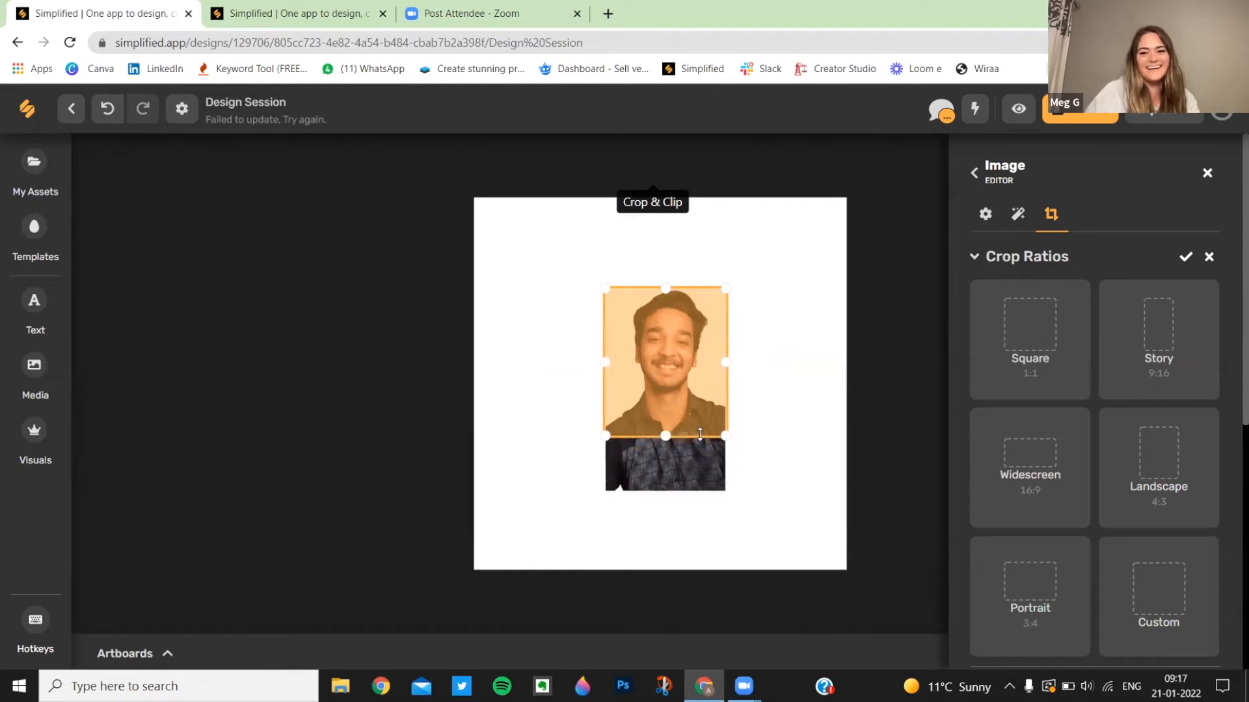
click(1185, 256)
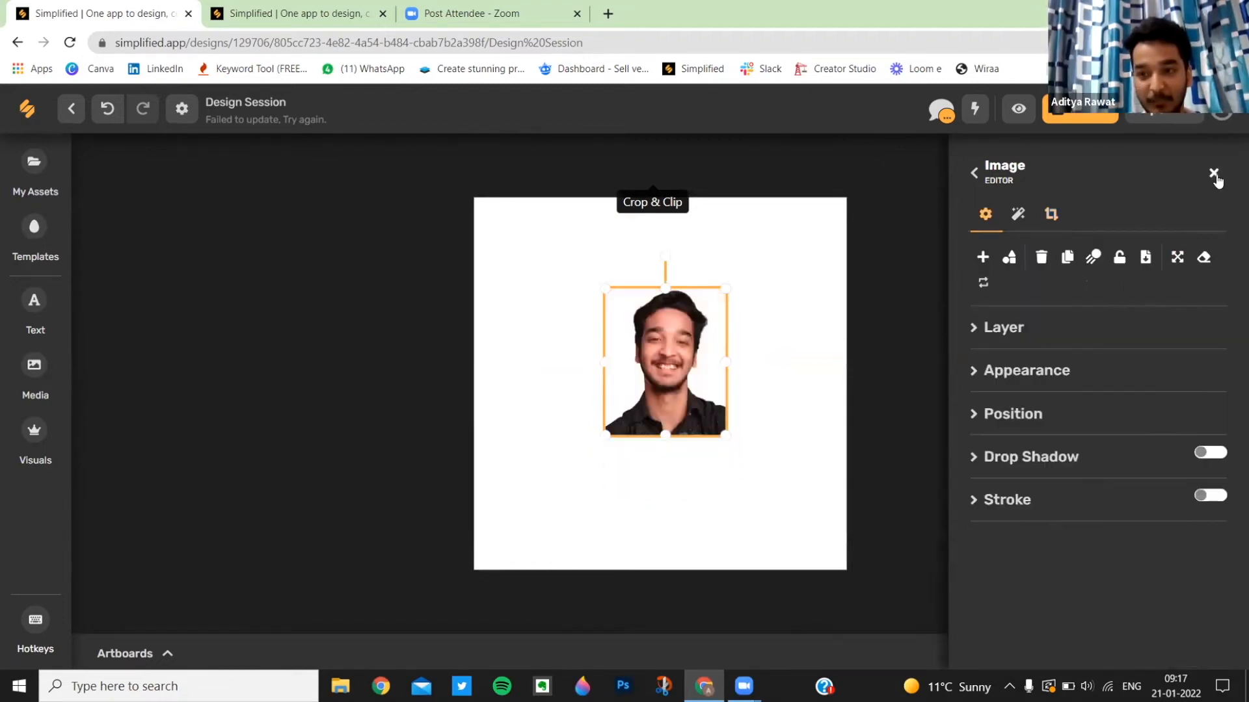
click(1214, 173)
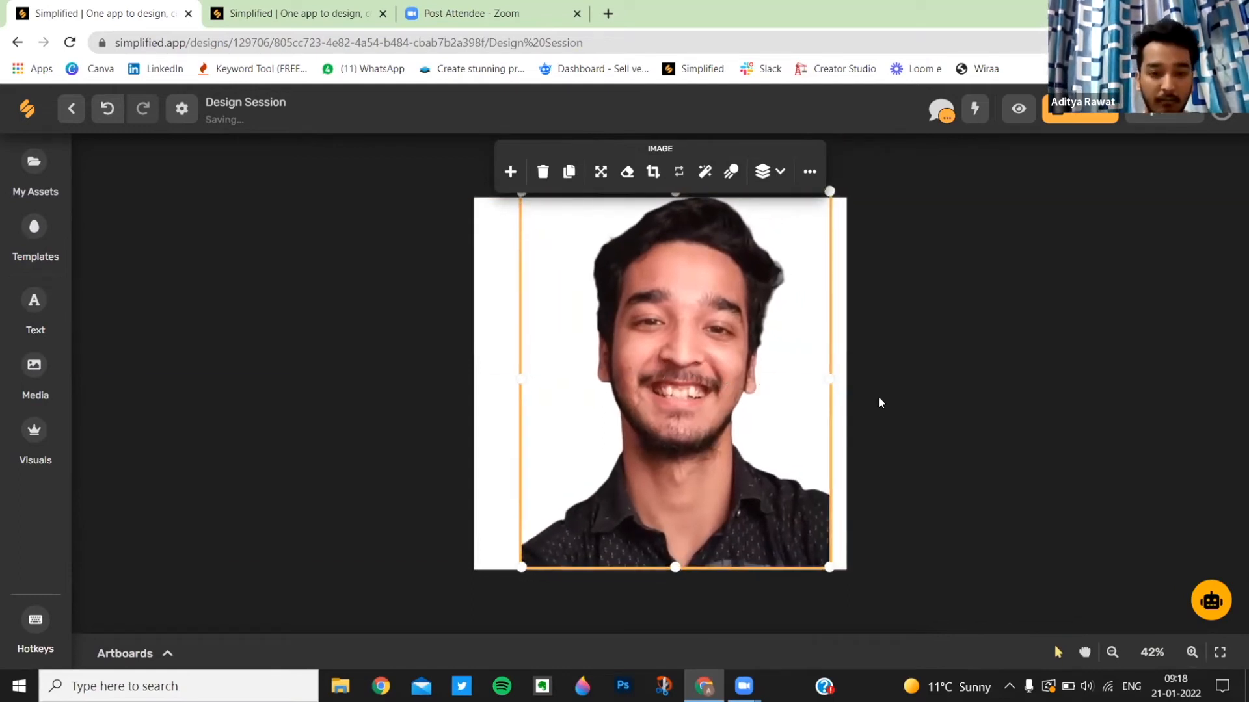
Enlarge the cropped portrait to the artboard's full height and align it with the artboard's right and bottom edges
mouse_move(810, 413)
mouse_down()
mouse_move(825, 407)
mouse_move(804, 402)
mouse_up()
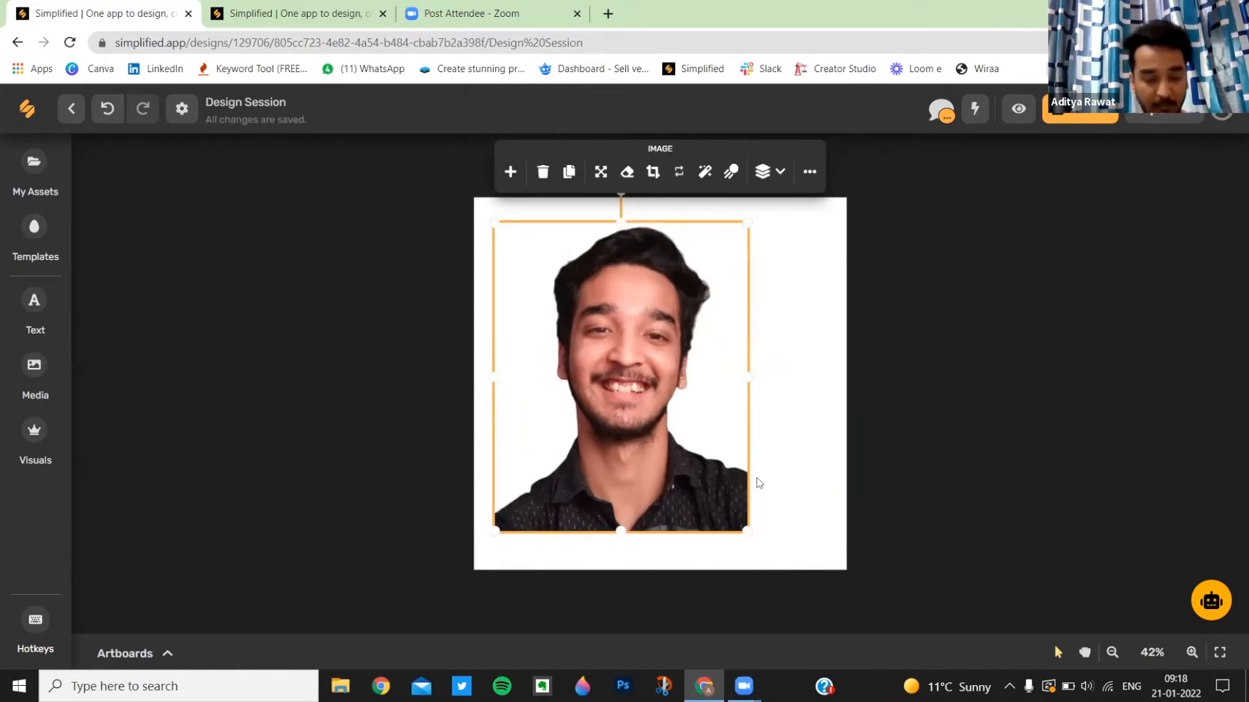
drag(586, 442, 683, 480)
drag(599, 256, 490, 222)
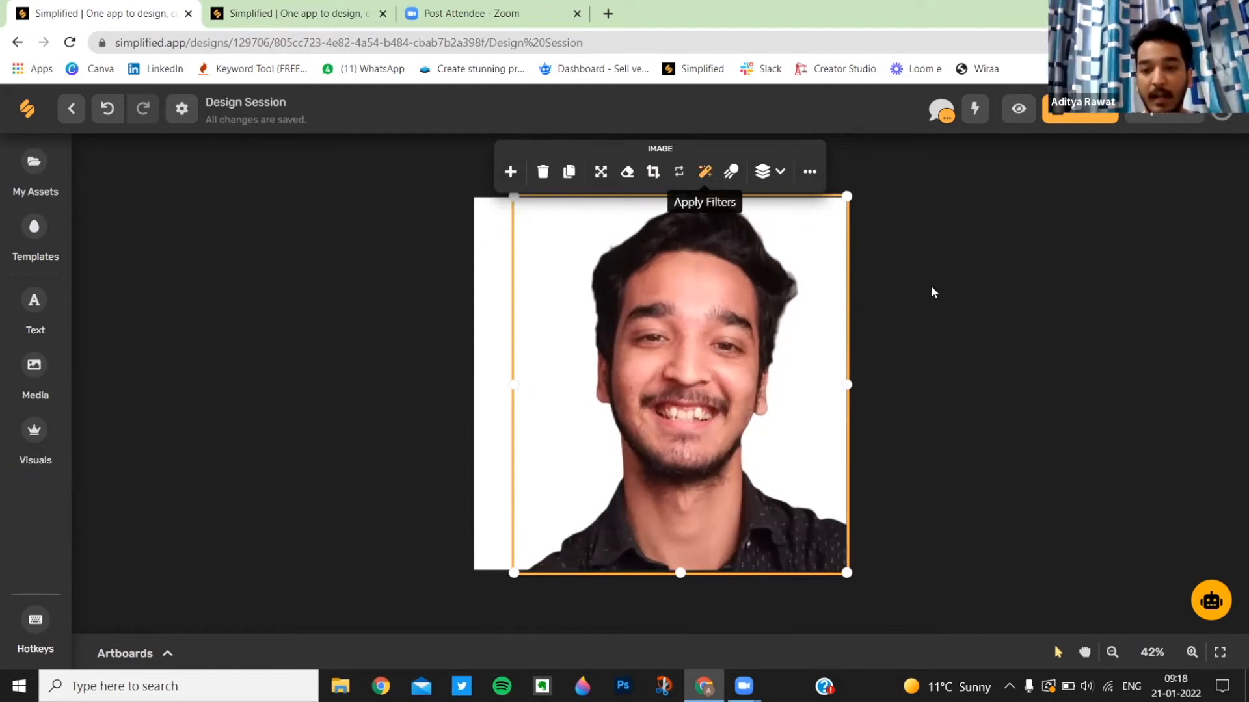
Apply the Grayscale filter to the man's portrait
click(1127, 368)
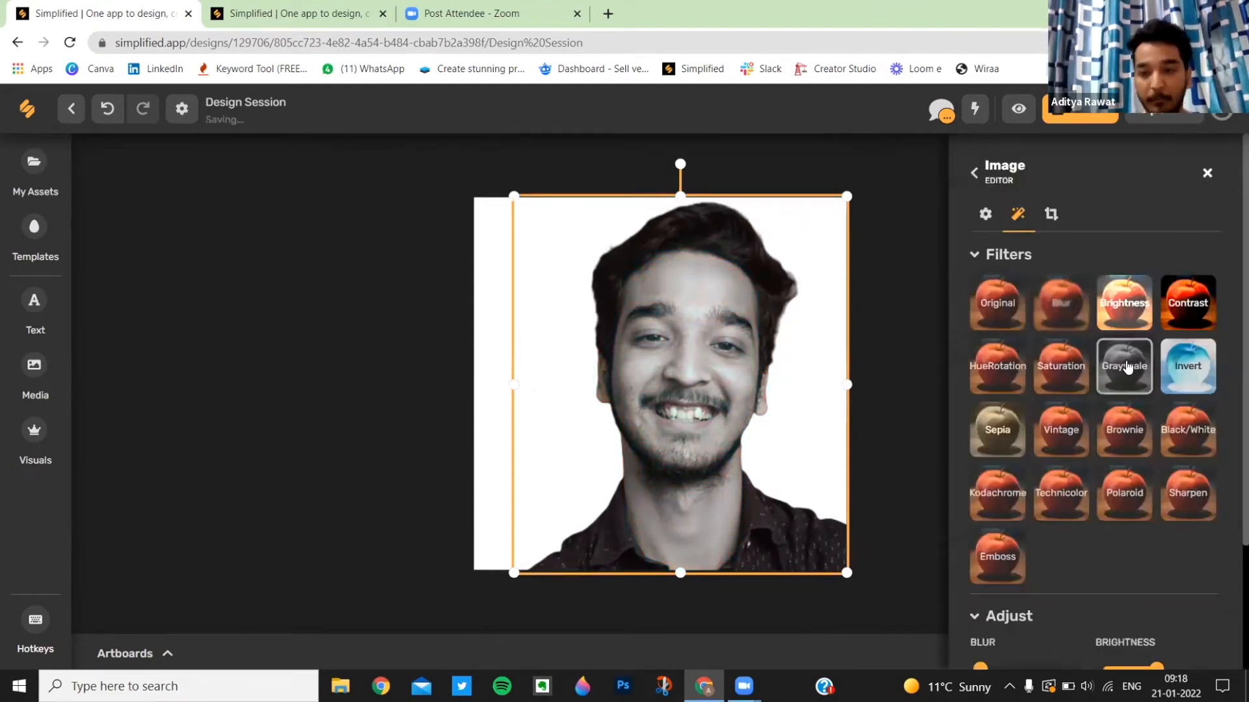
Change artboard 6's background colour from the preset swatches to magenta #BD10E0
click(1207, 174)
click(1000, 260)
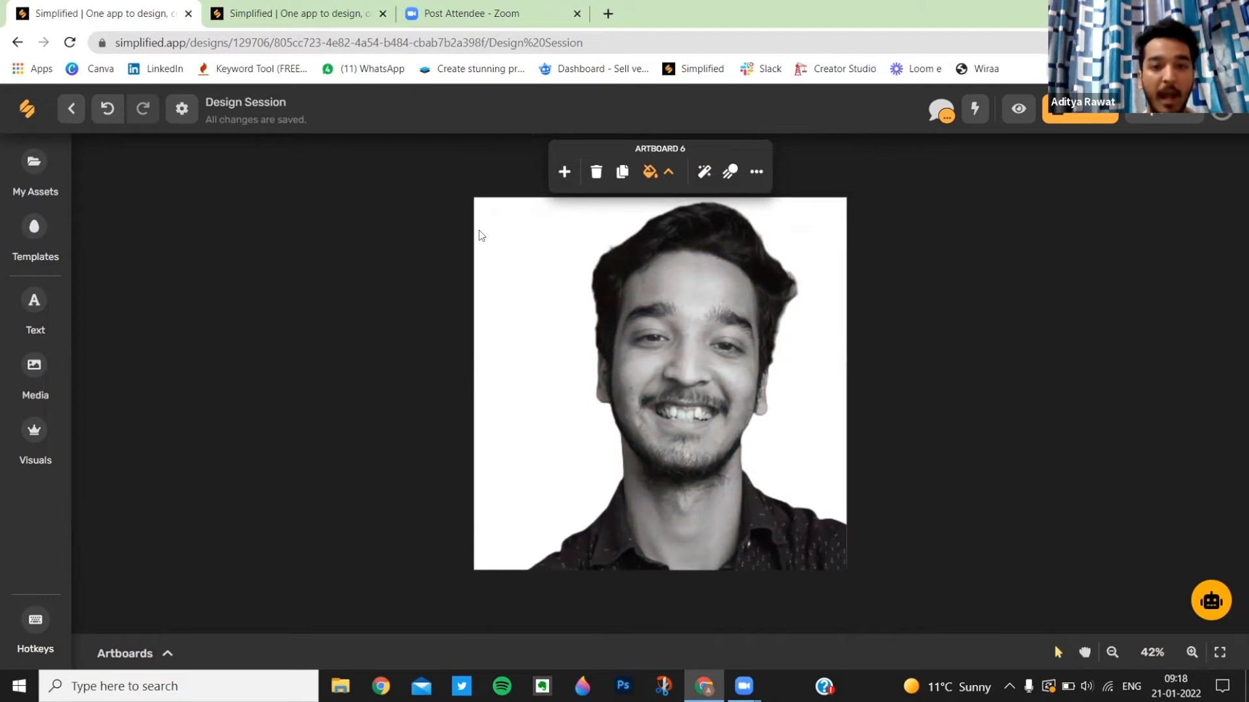
click(667, 172)
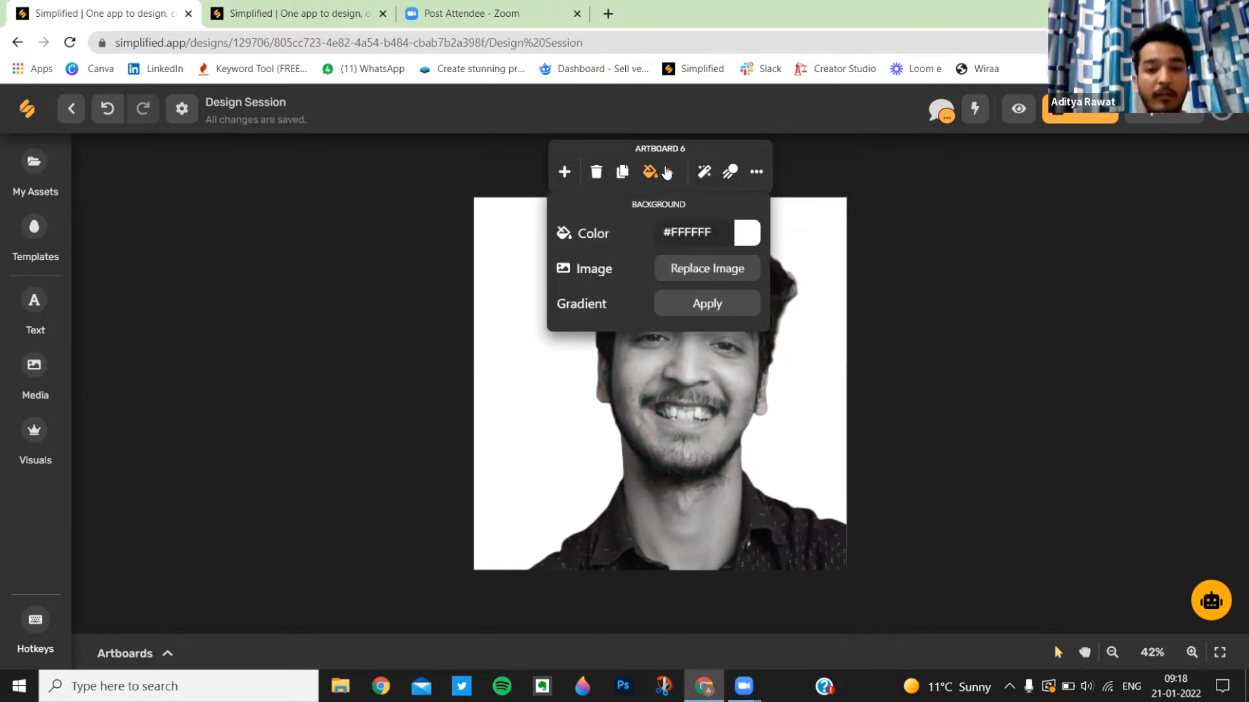
click(748, 234)
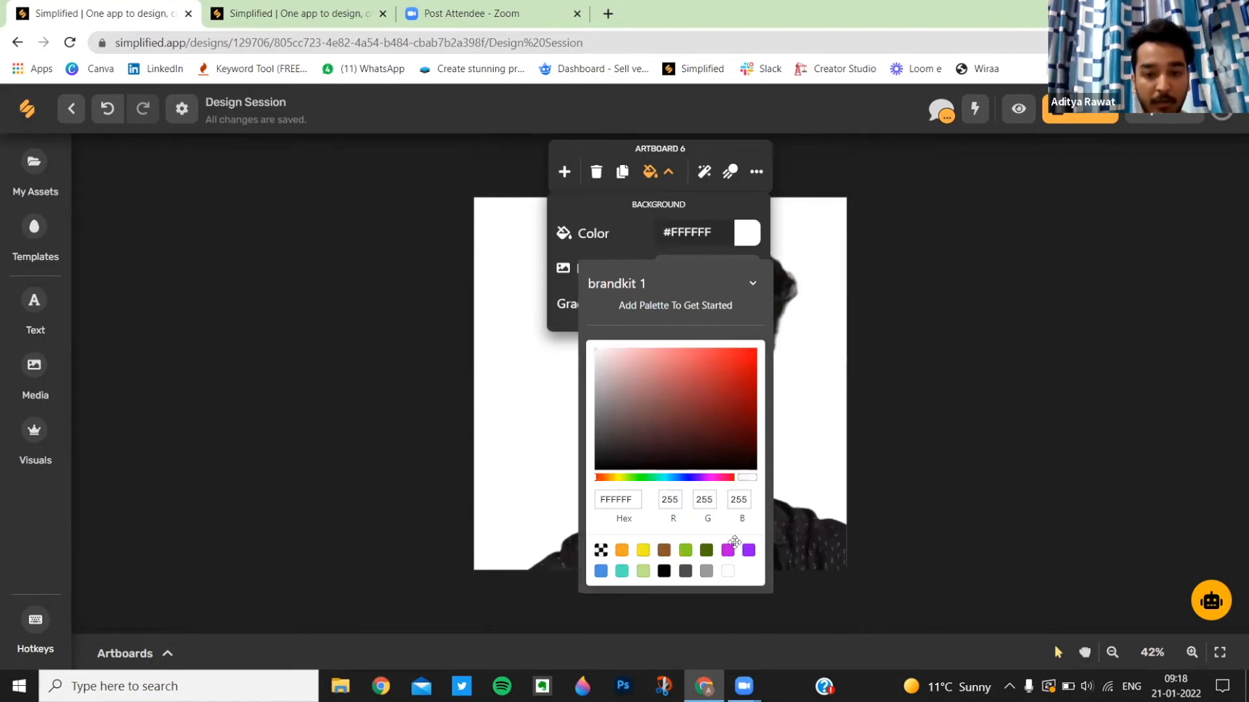
click(728, 550)
click(1062, 276)
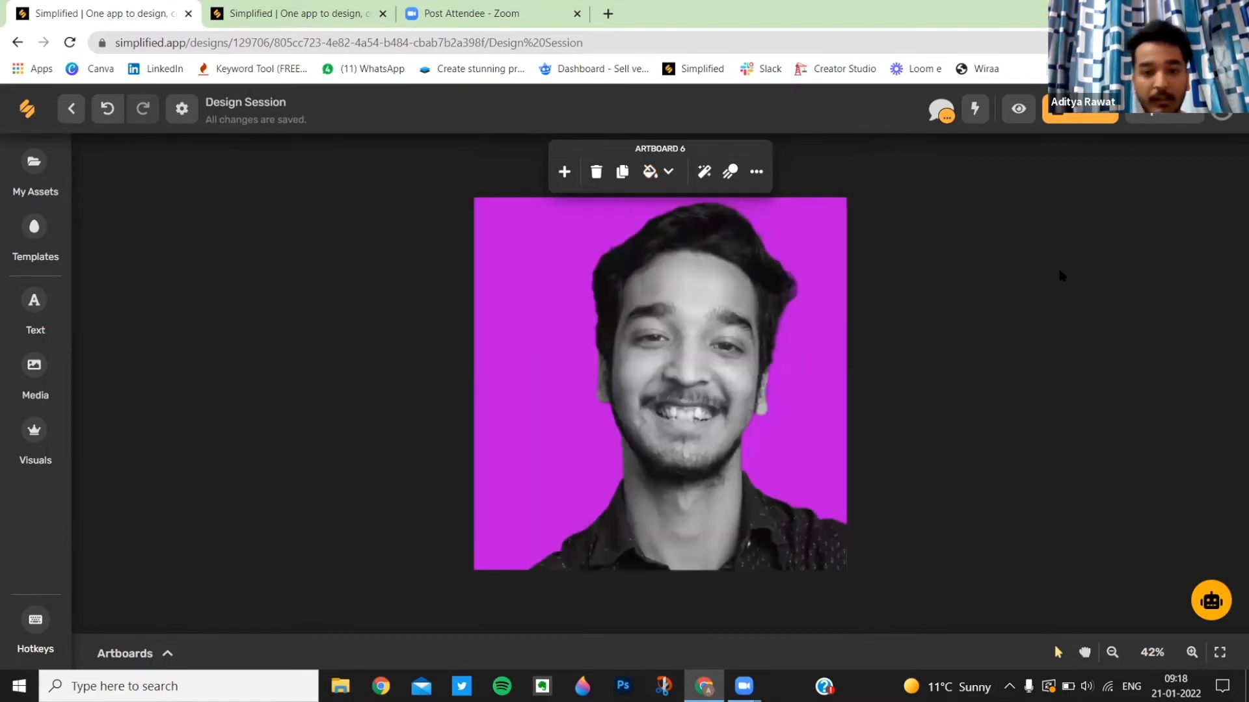
Add a Soft drop shadow to the man's portrait and set its distance to 91
click(635, 357)
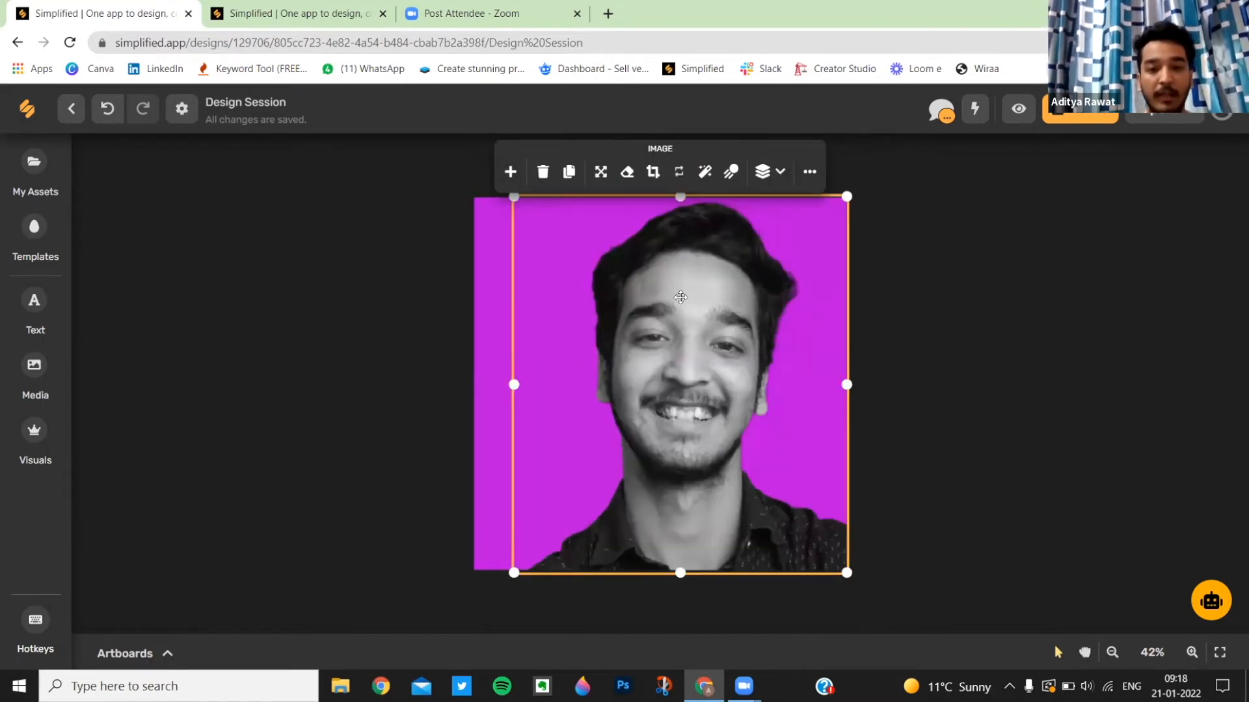
click(804, 175)
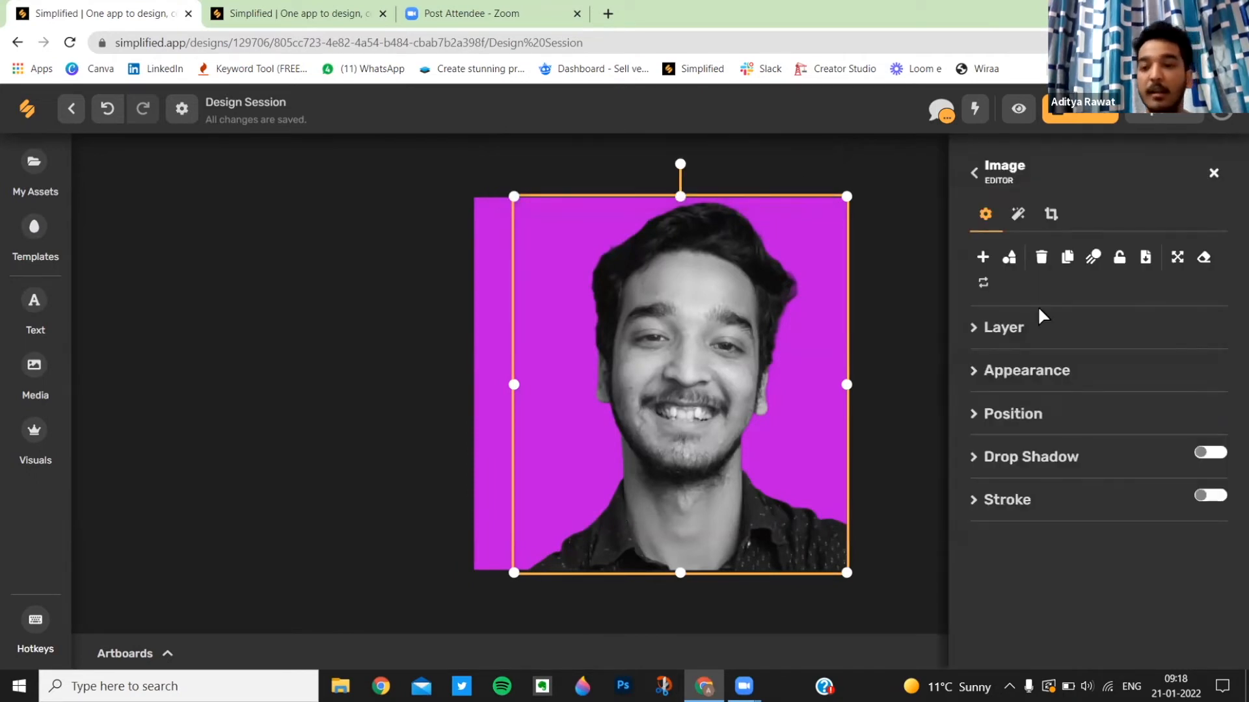
click(1155, 461)
scroll(1109, 442, down, 2)
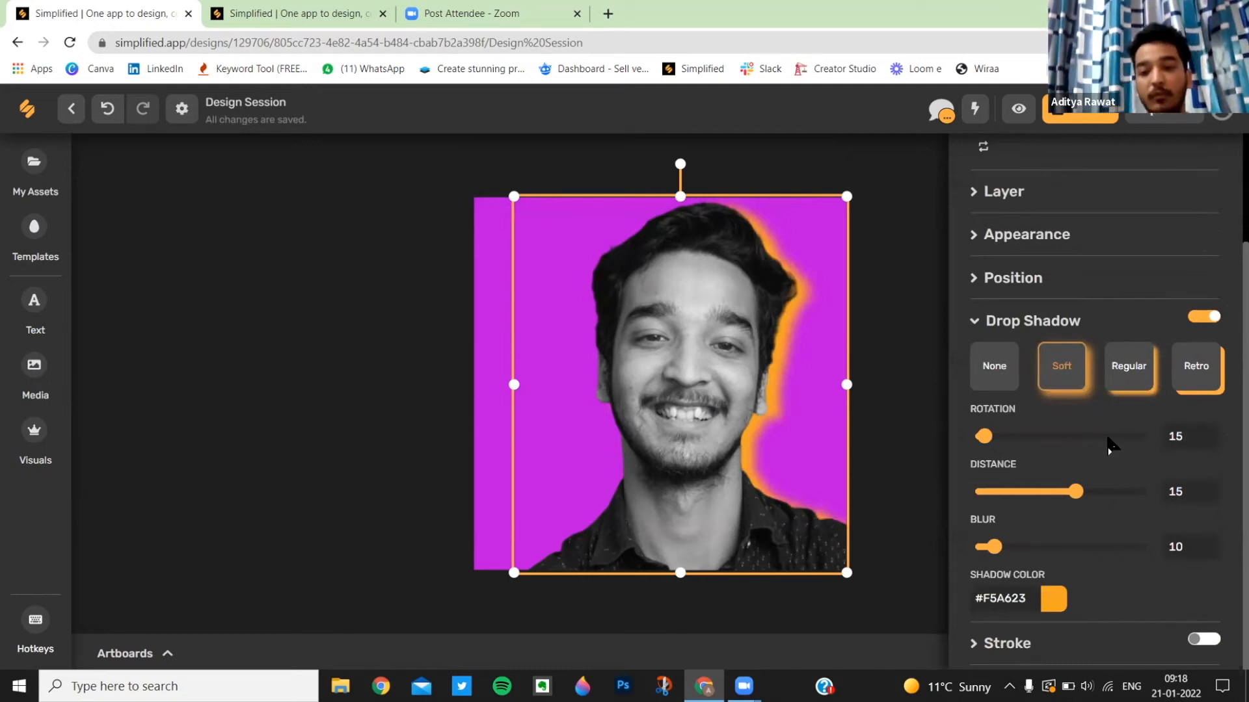
drag(1066, 498, 1140, 498)
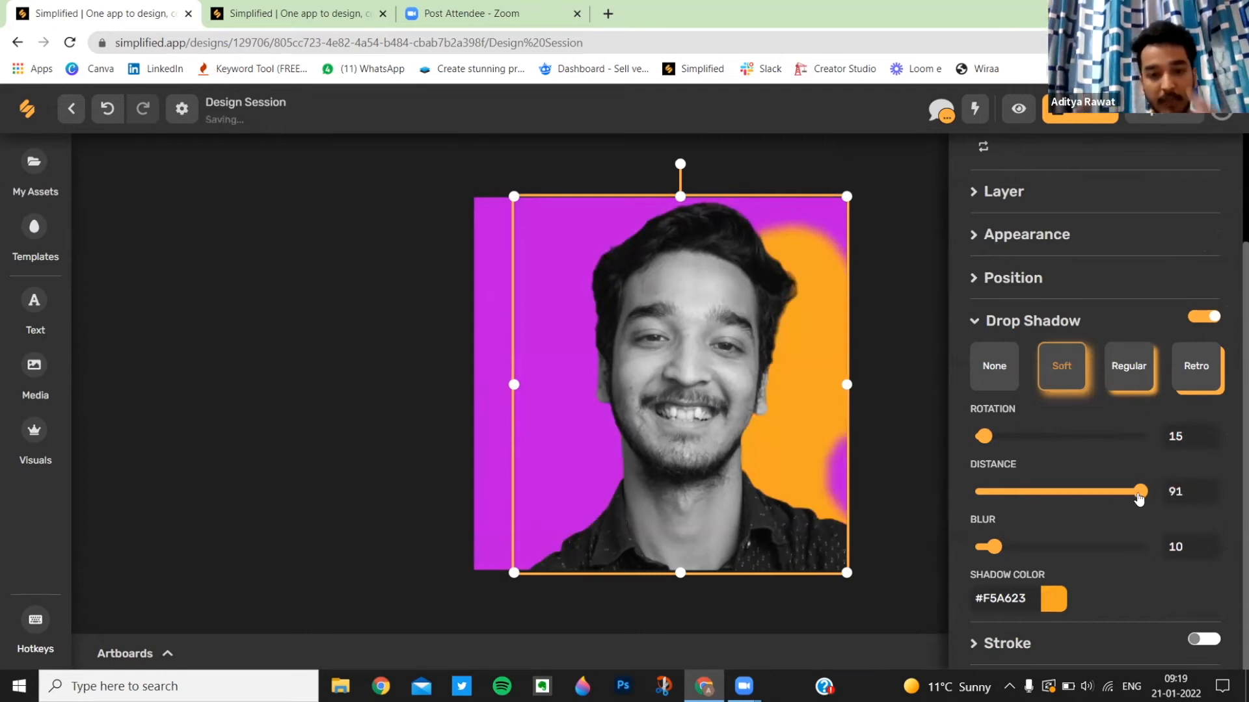
Look at the outlined portrait on artboard 5 for reference and return to artboard 6
click(143, 655)
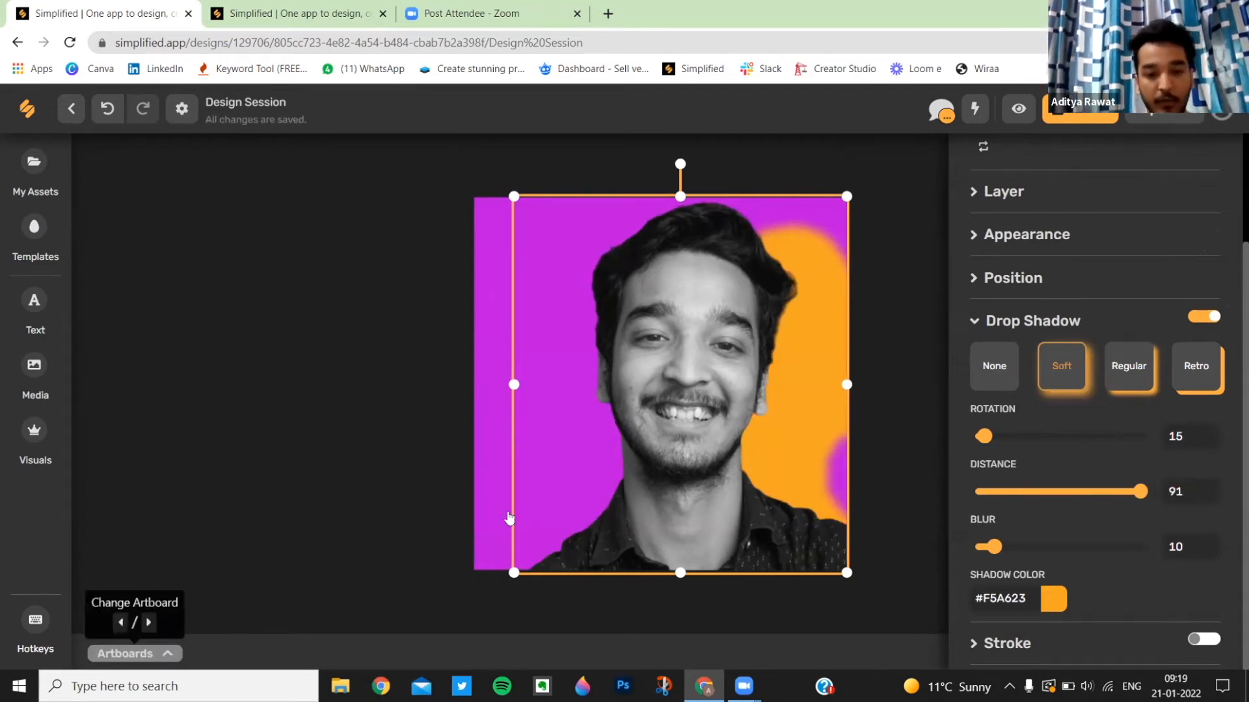
scroll(650, 585, right, 3)
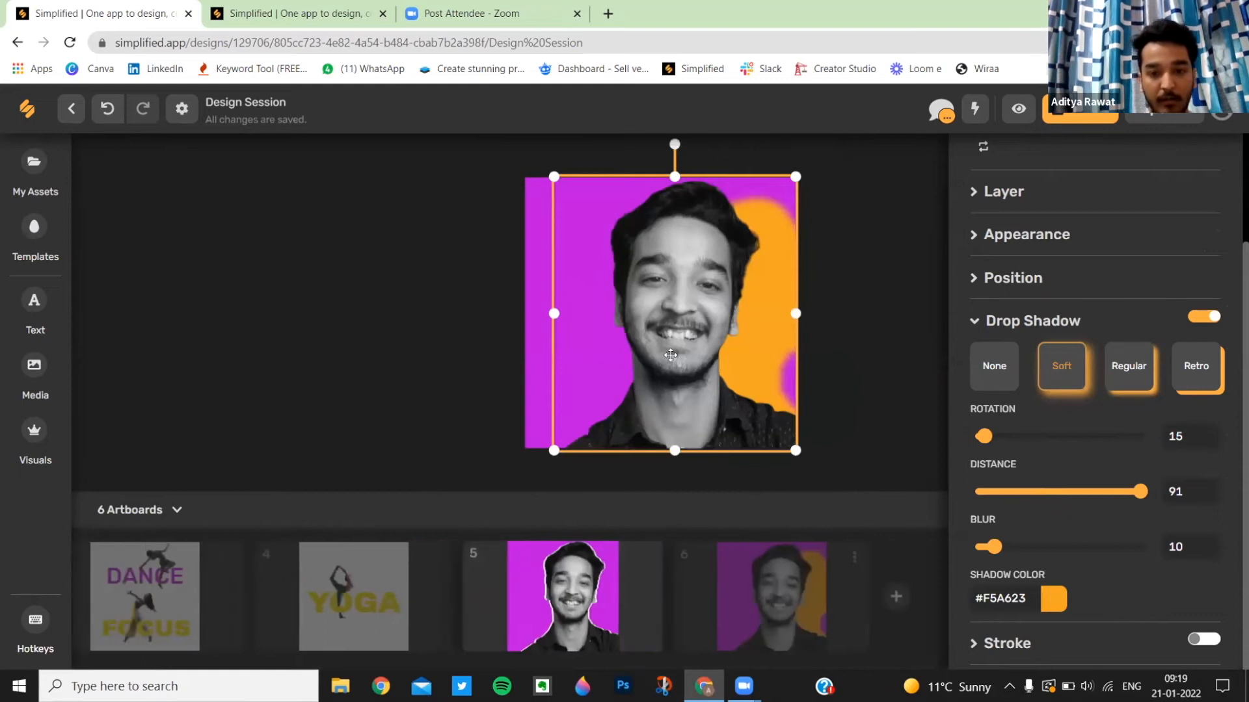
click(644, 553)
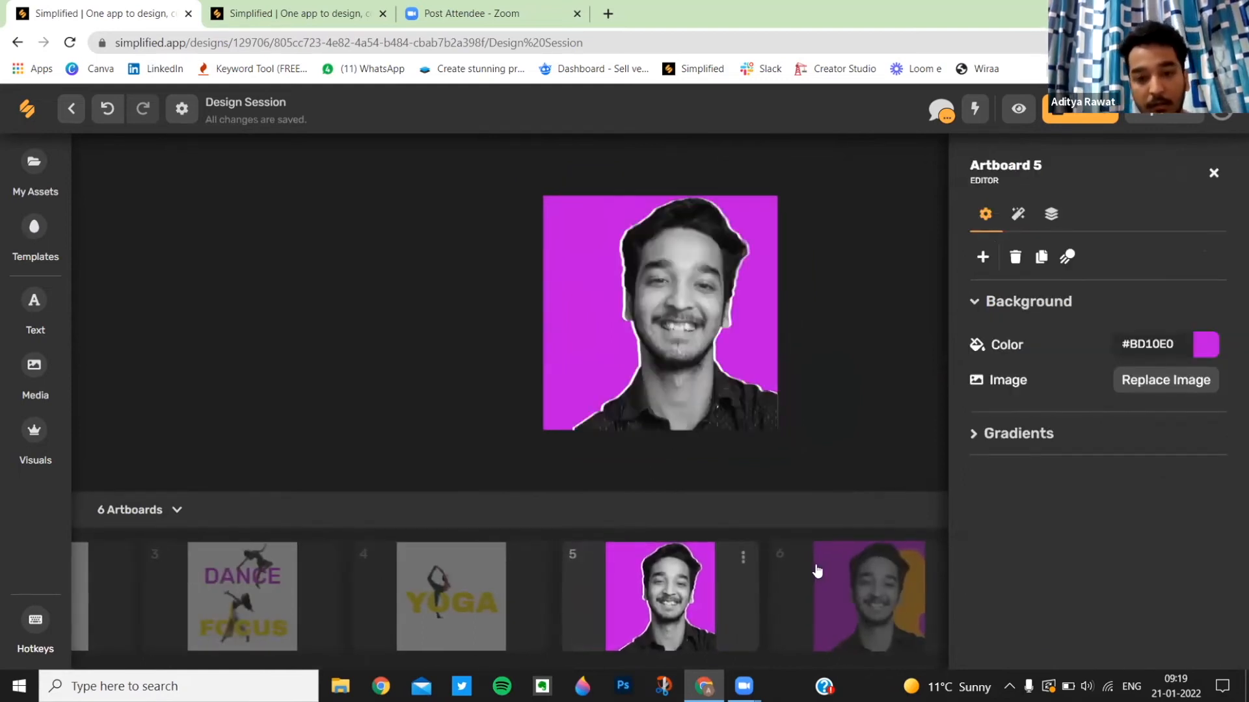
click(114, 510)
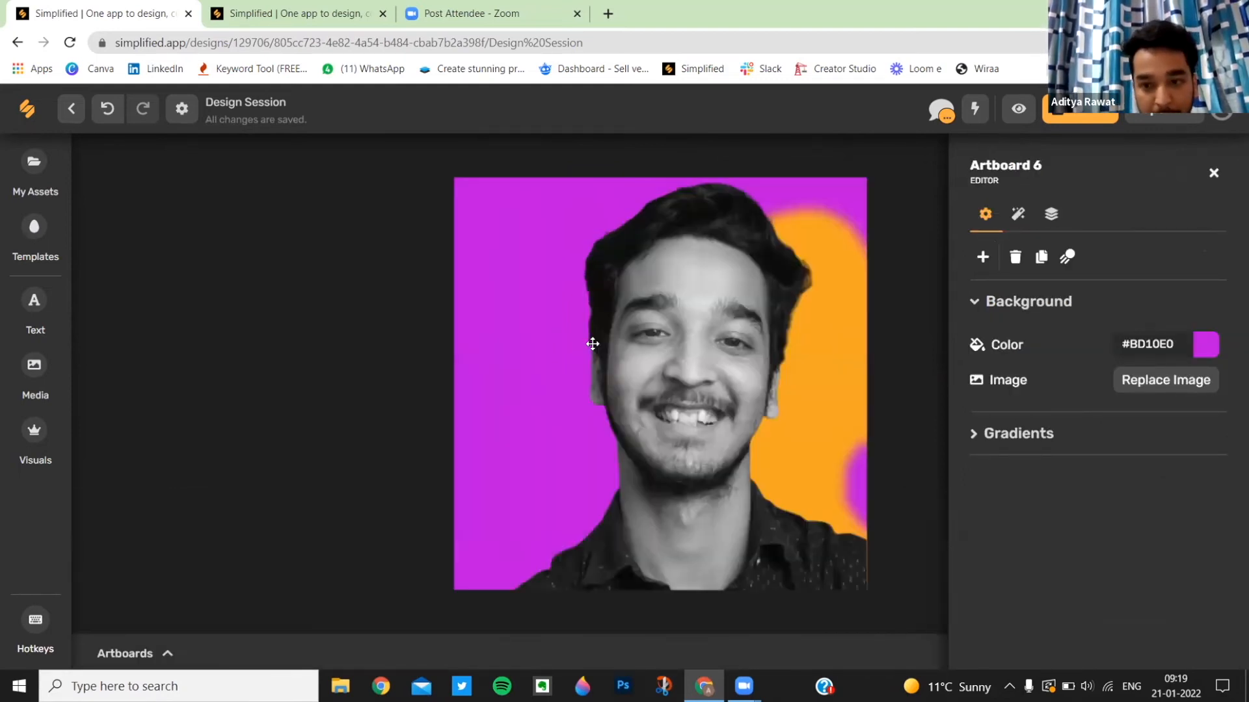
Set the colour of the portrait's drop shadow to white #FFFFFF
click(591, 340)
scroll(1054, 448, down, 2)
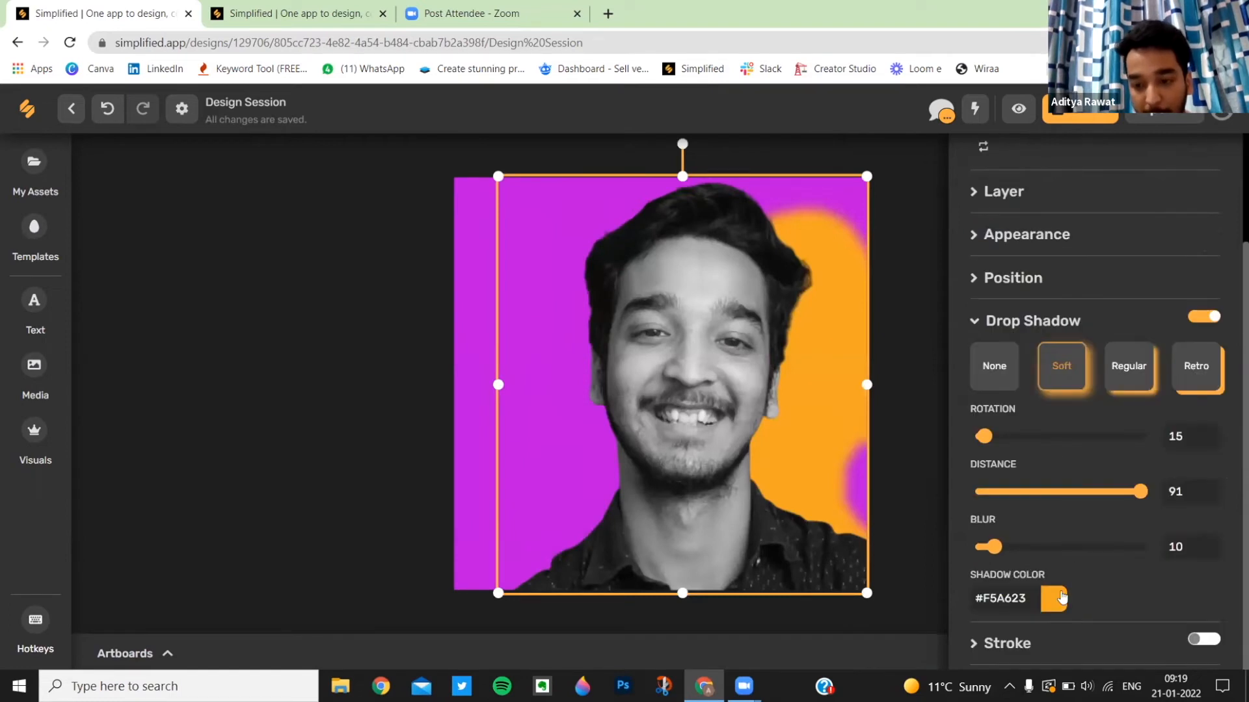
click(1055, 598)
scroll(1055, 599, down, 4)
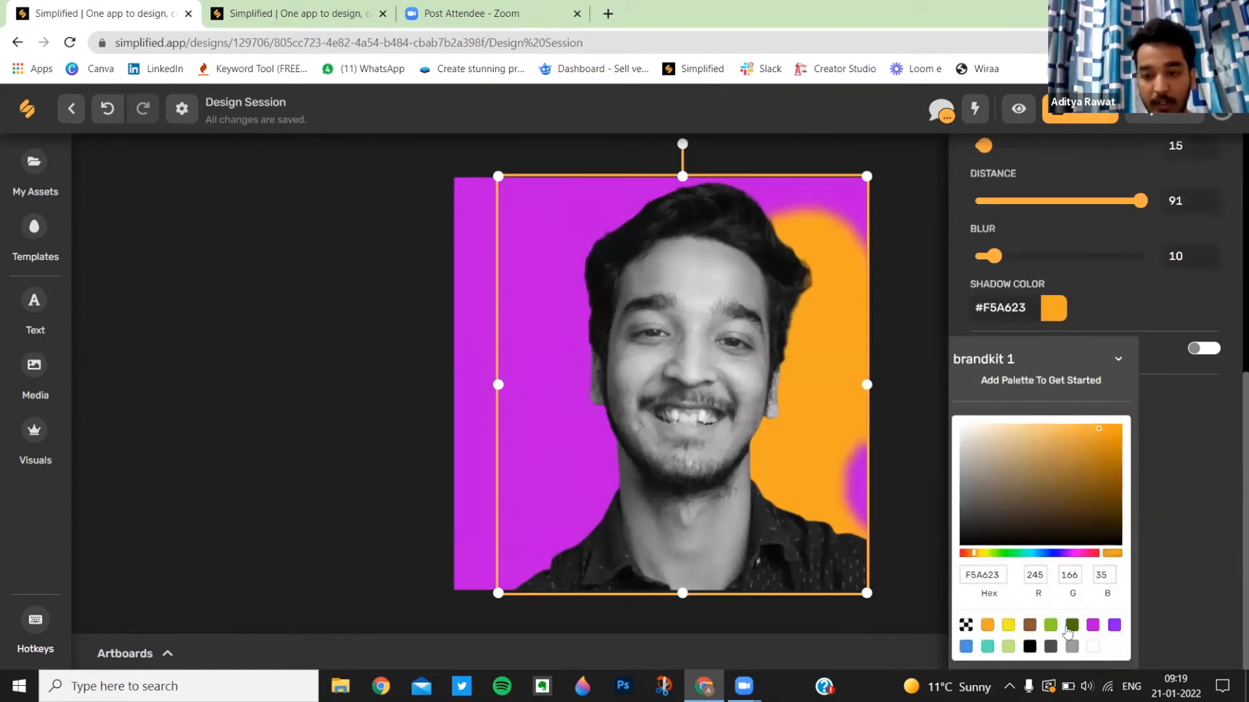
click(1093, 646)
click(1144, 501)
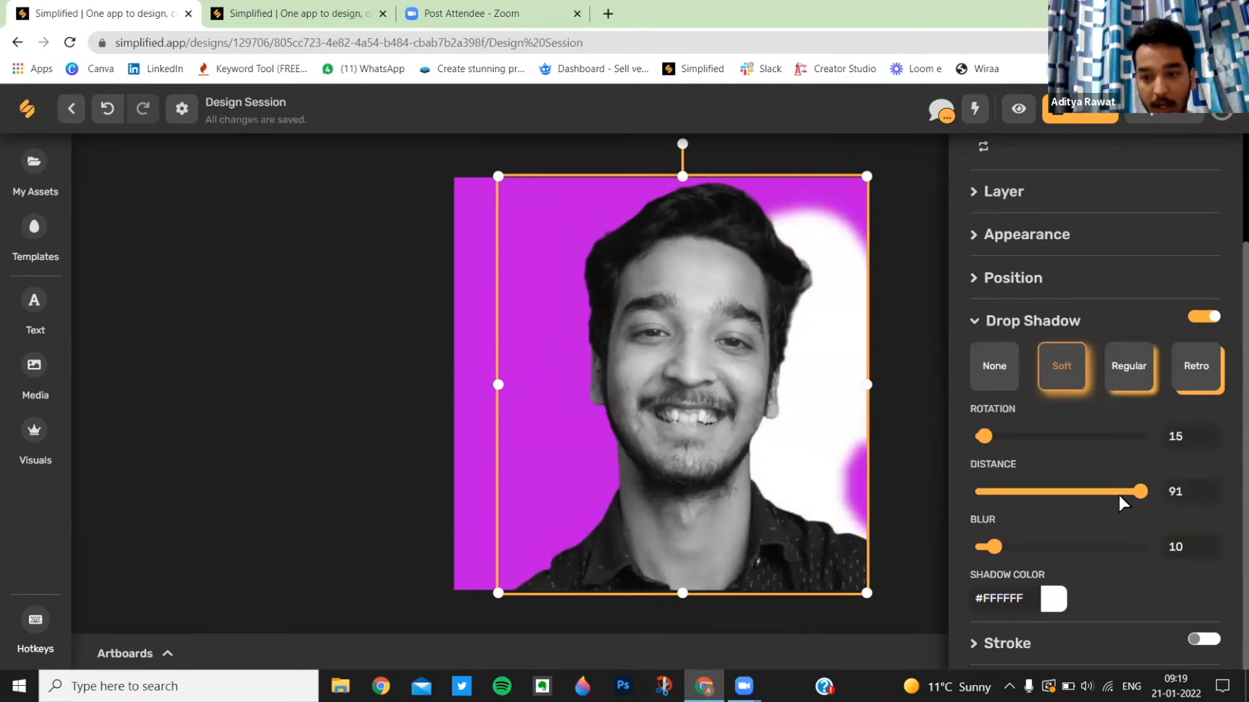
Reduce the portrait's drop shadow to blur 0 and distance 4 for a thin, crisp white edge
drag(992, 546, 930, 554)
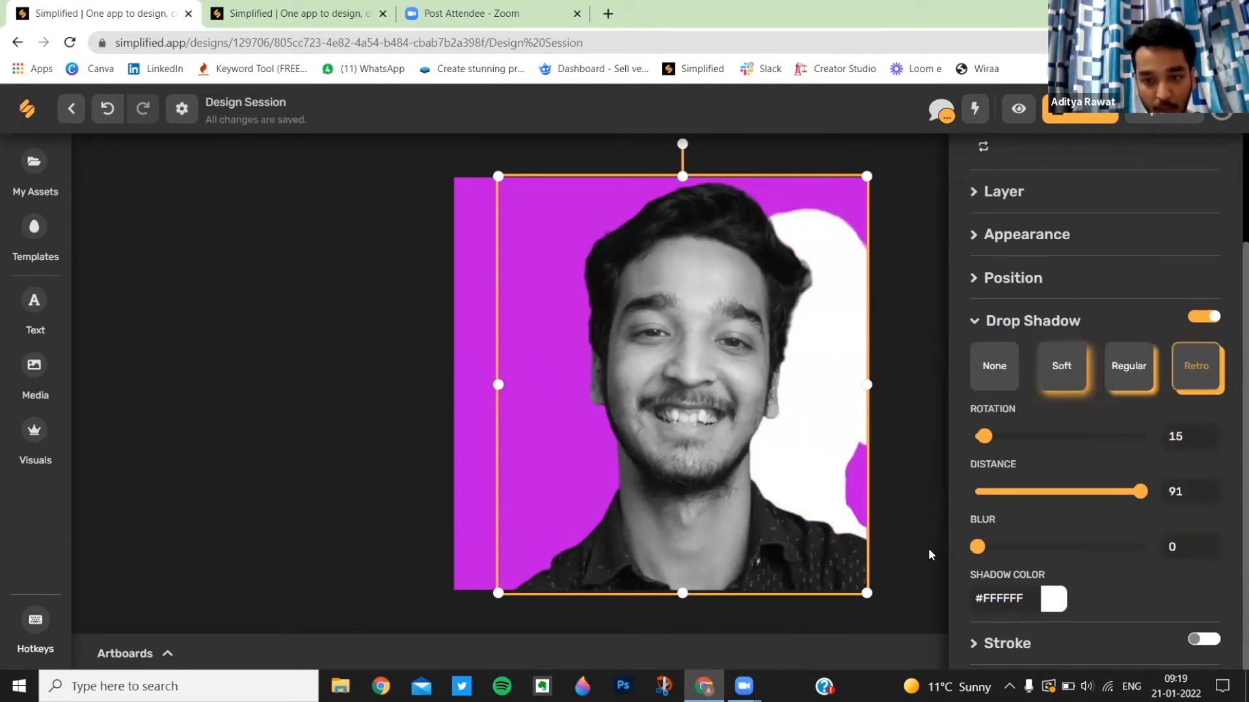
drag(1126, 492, 1064, 499)
click(930, 299)
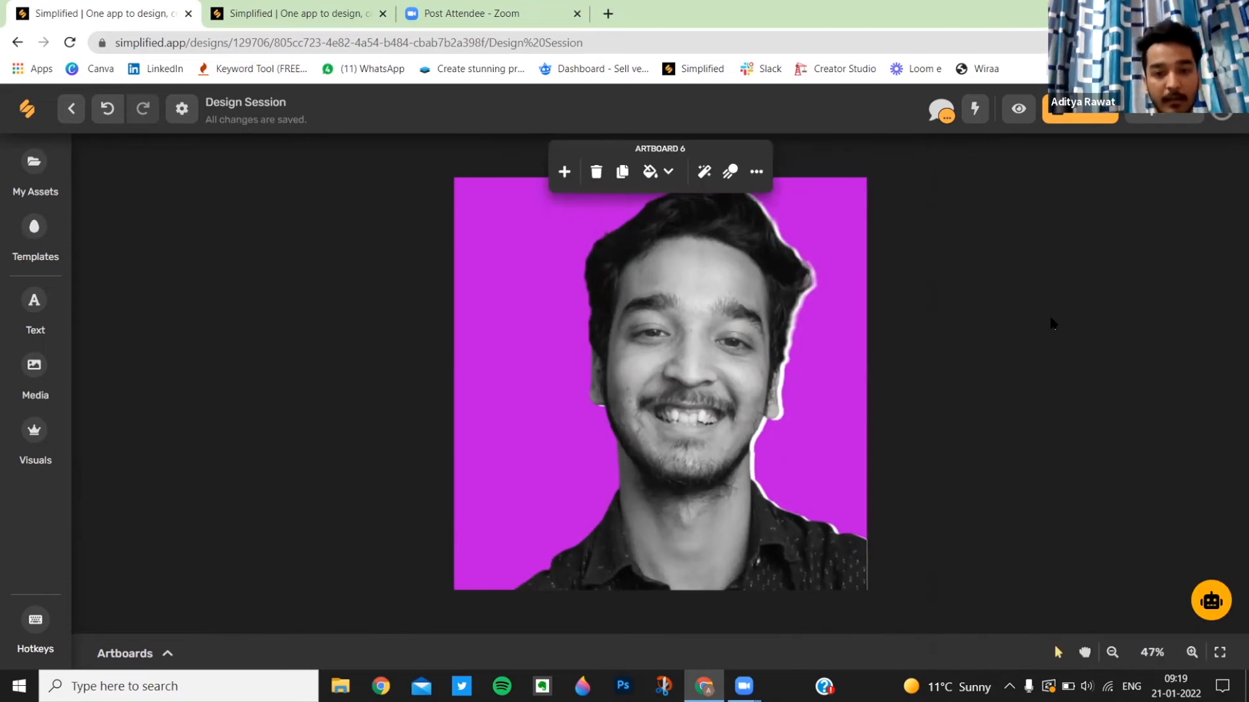
Set the drop shadow distance of the front portrait copy to -4, giving the opposite side a white edge
click(745, 341)
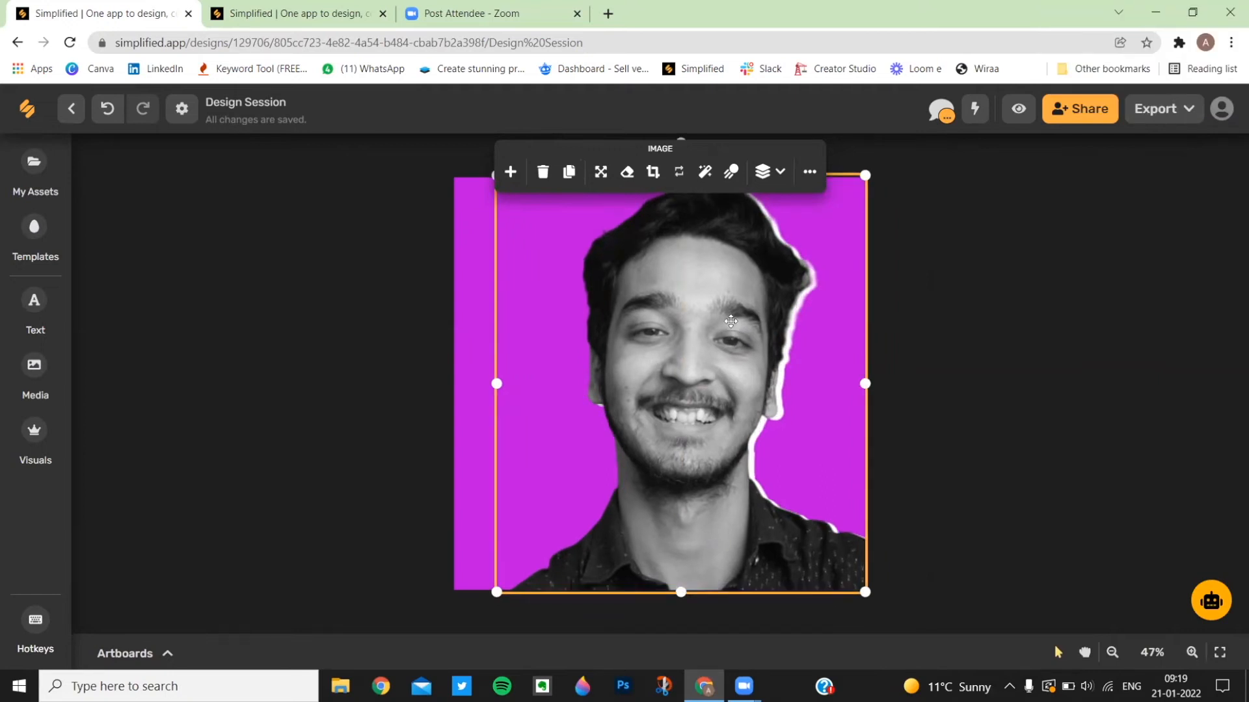
click(810, 171)
scroll(1066, 491, down, 2)
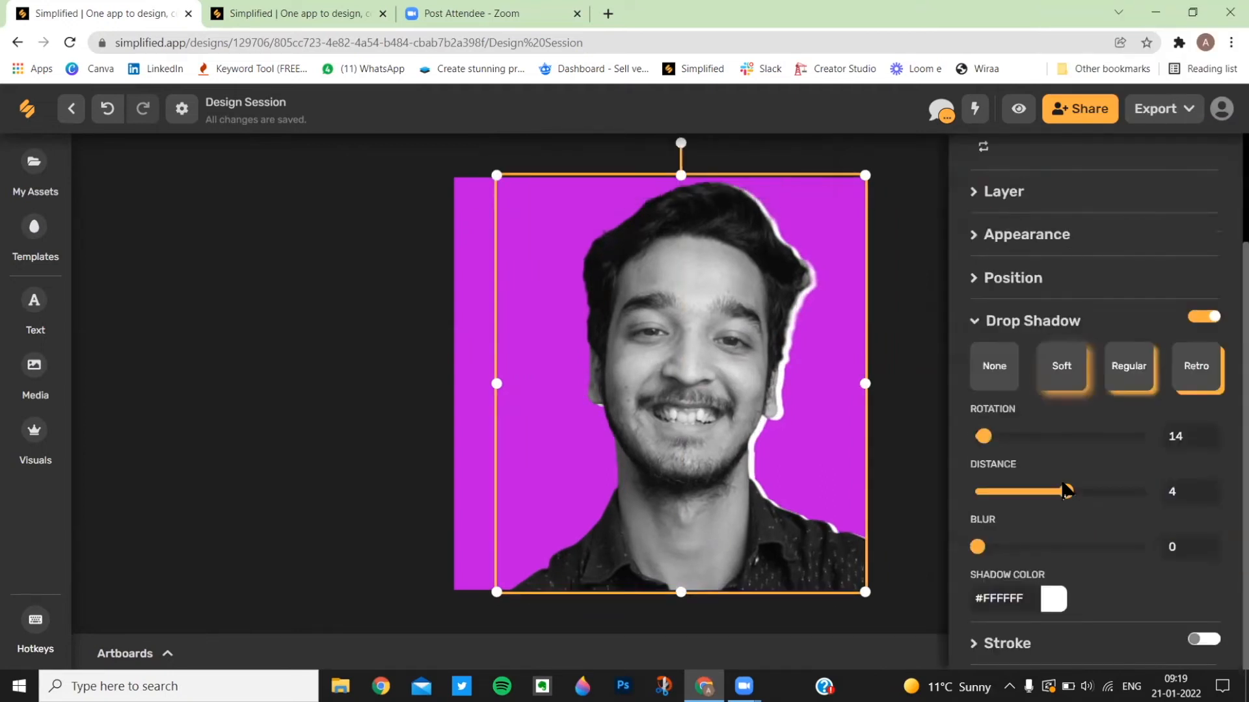
drag(1067, 494, 1059, 496)
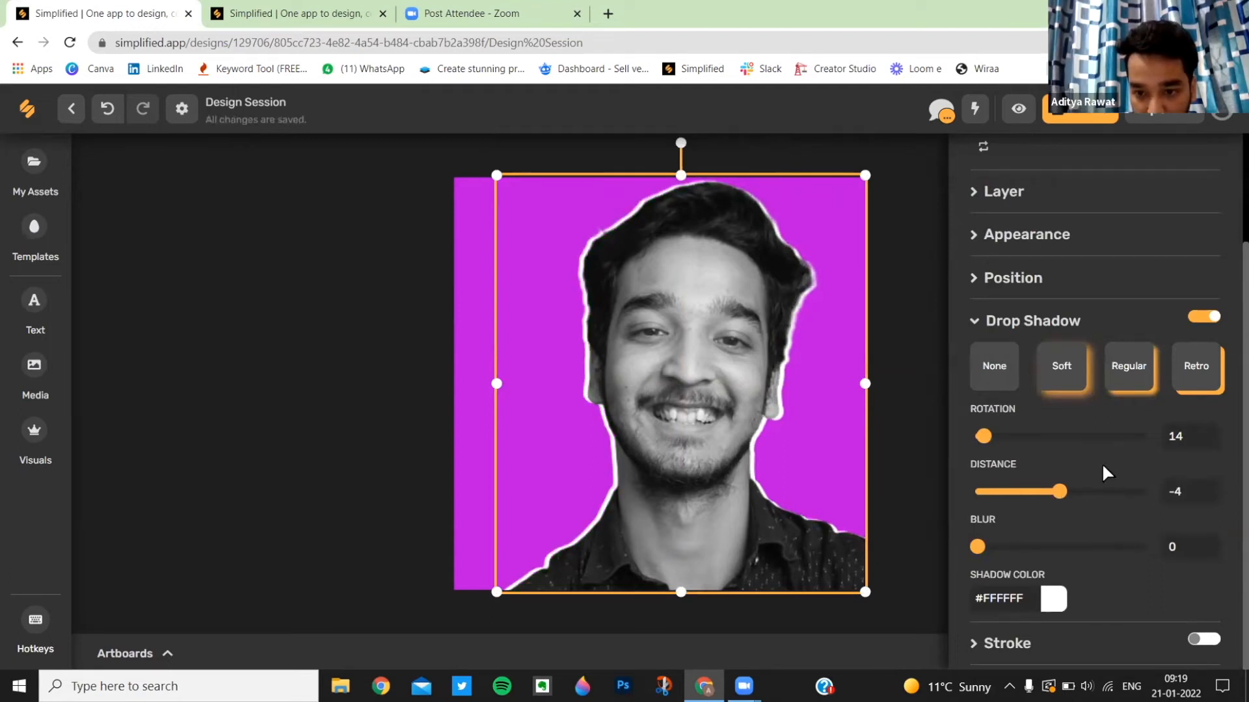
scroll(1102, 462, up, 3)
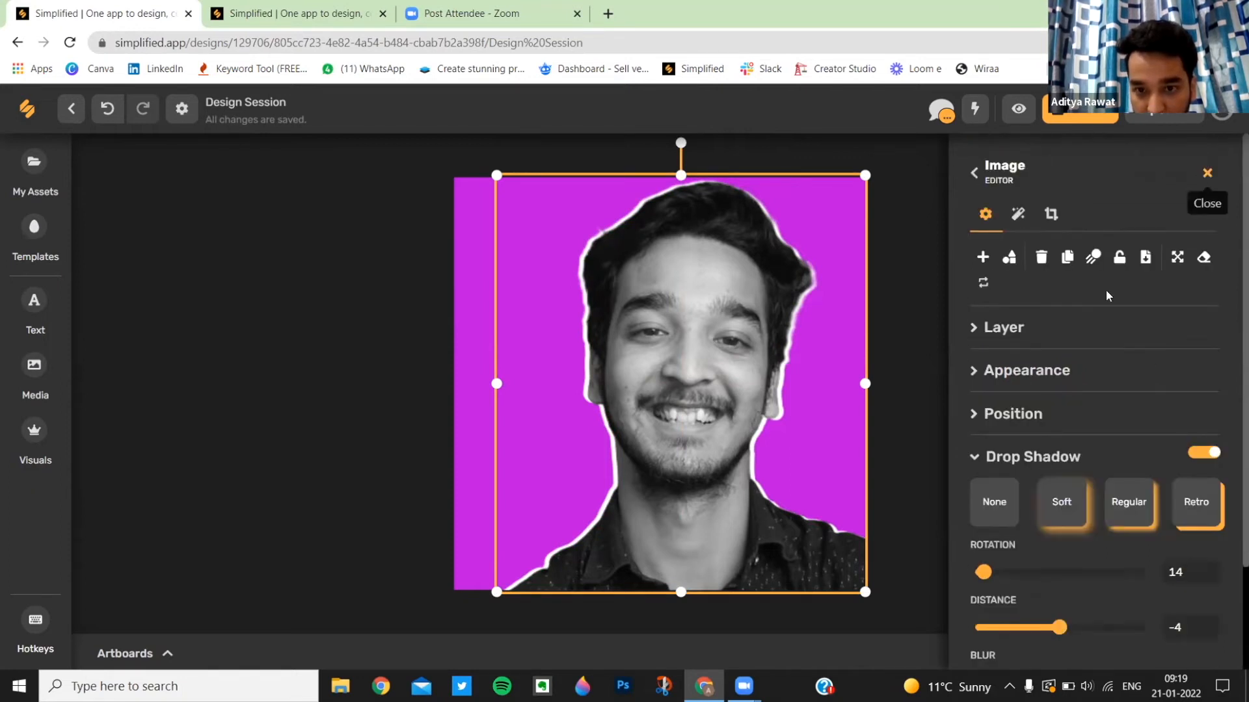
click(1203, 173)
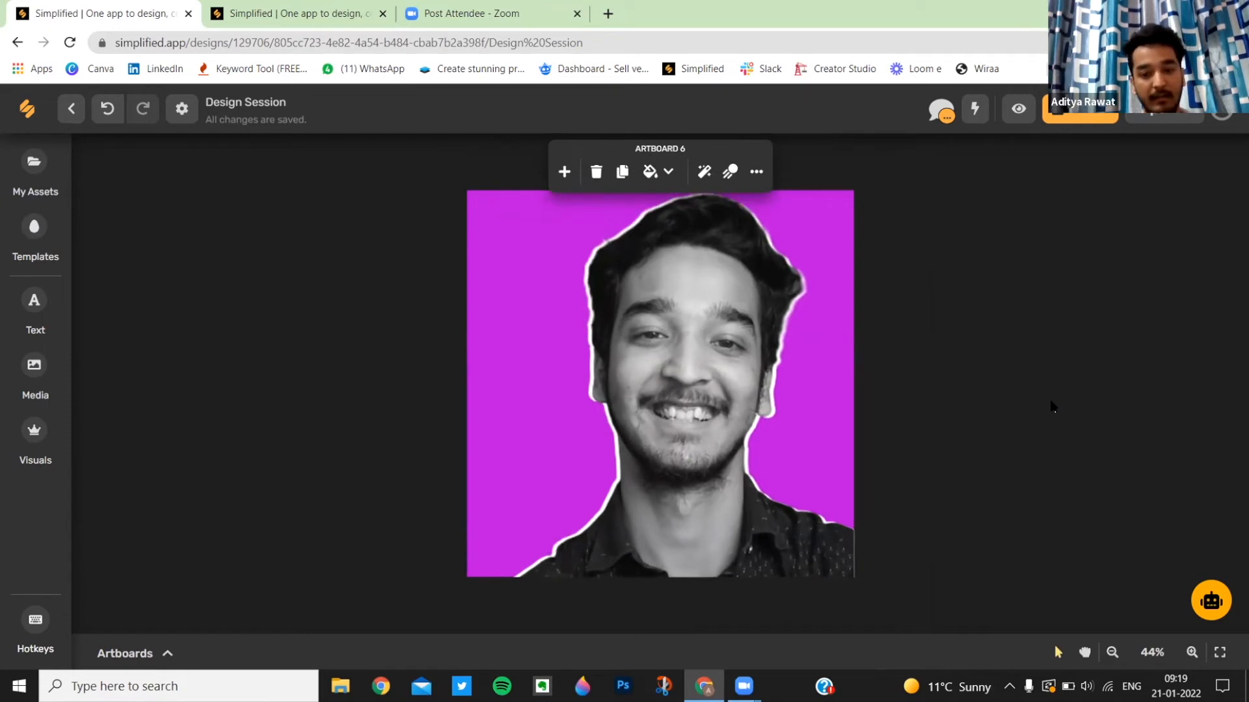
Compare the outlined portrait on artboard 6 with the reference design on artboard 5
click(757, 356)
click(298, 485)
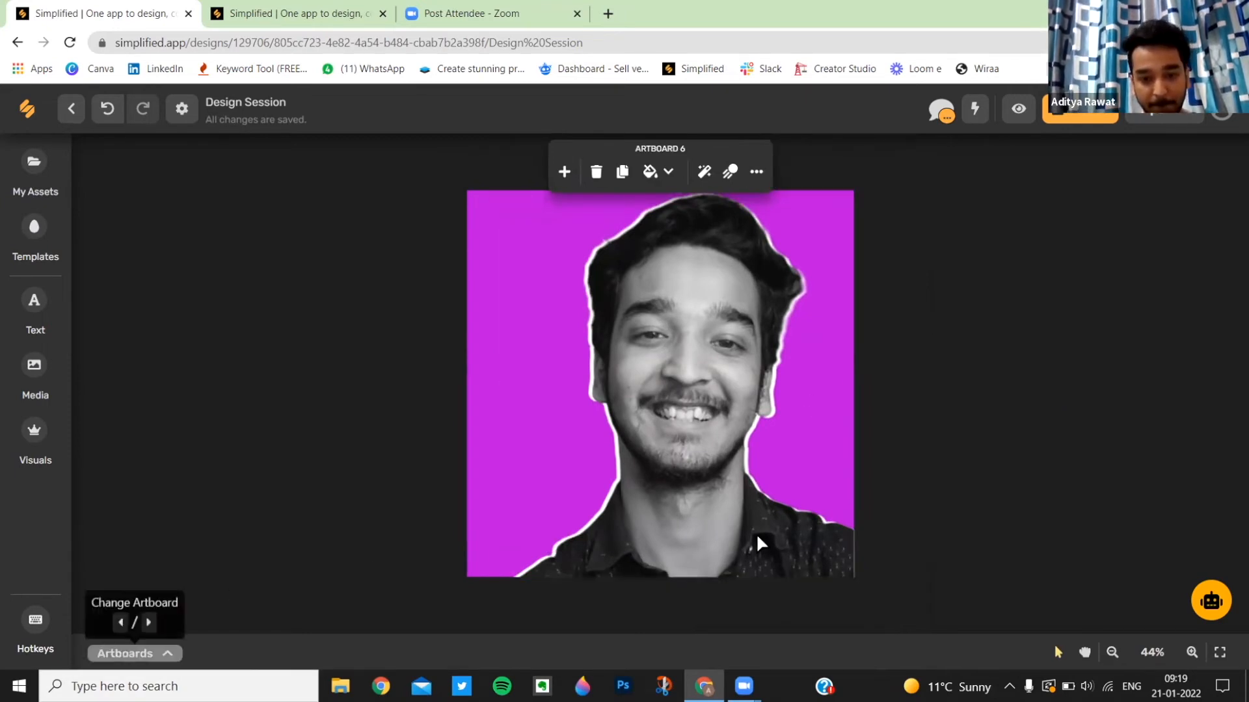
click(444, 579)
click(869, 599)
click(420, 340)
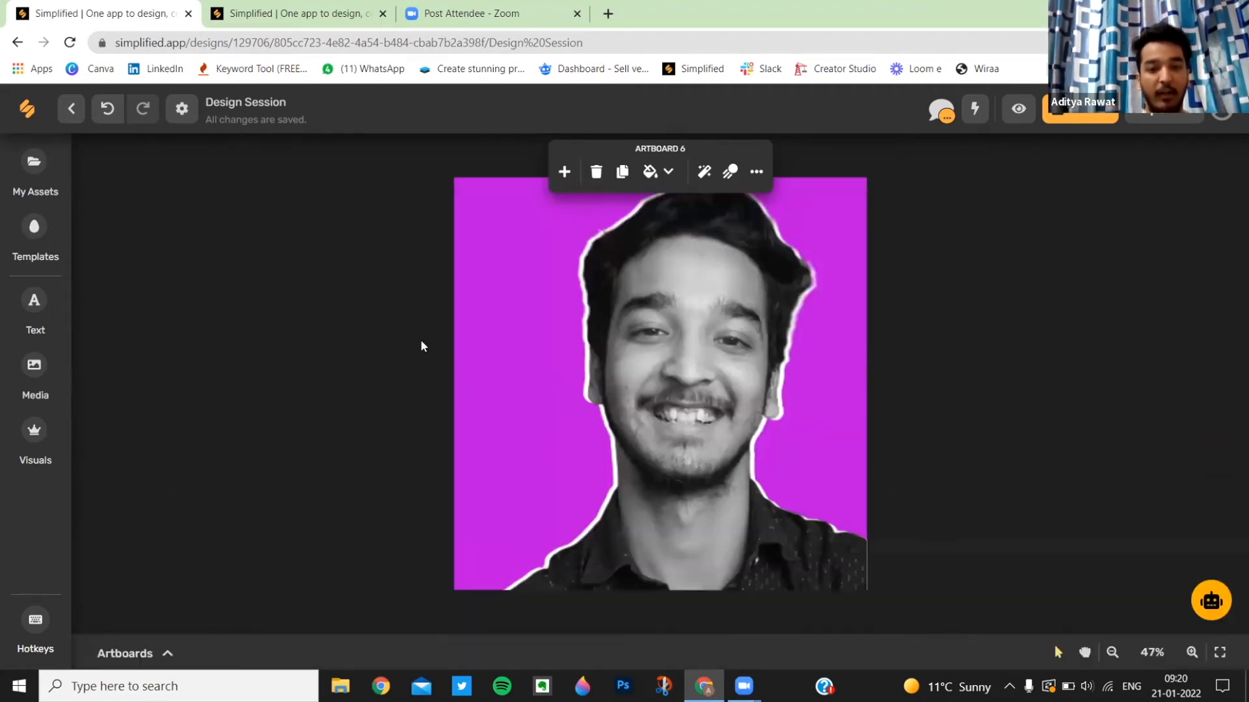
Select the stacked portrait copies together and nudge them slightly to meet the artboard's right edge
click(665, 340)
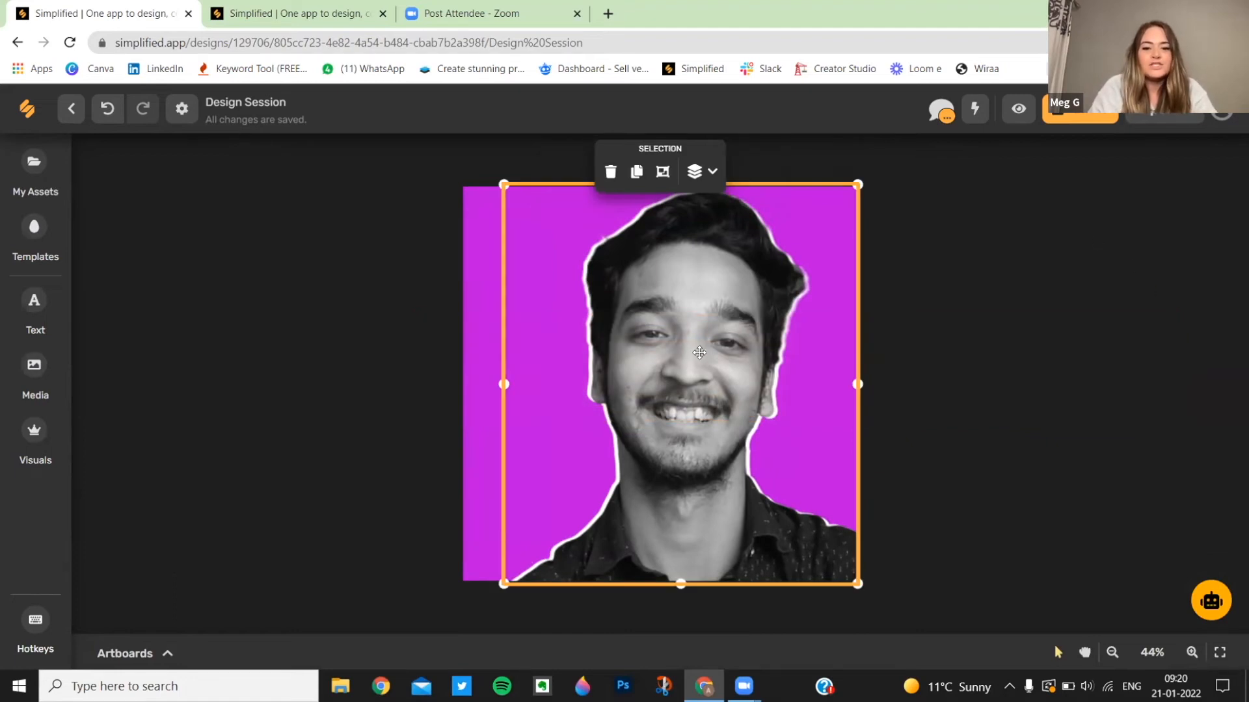
drag(699, 353, 701, 351)
click(1089, 309)
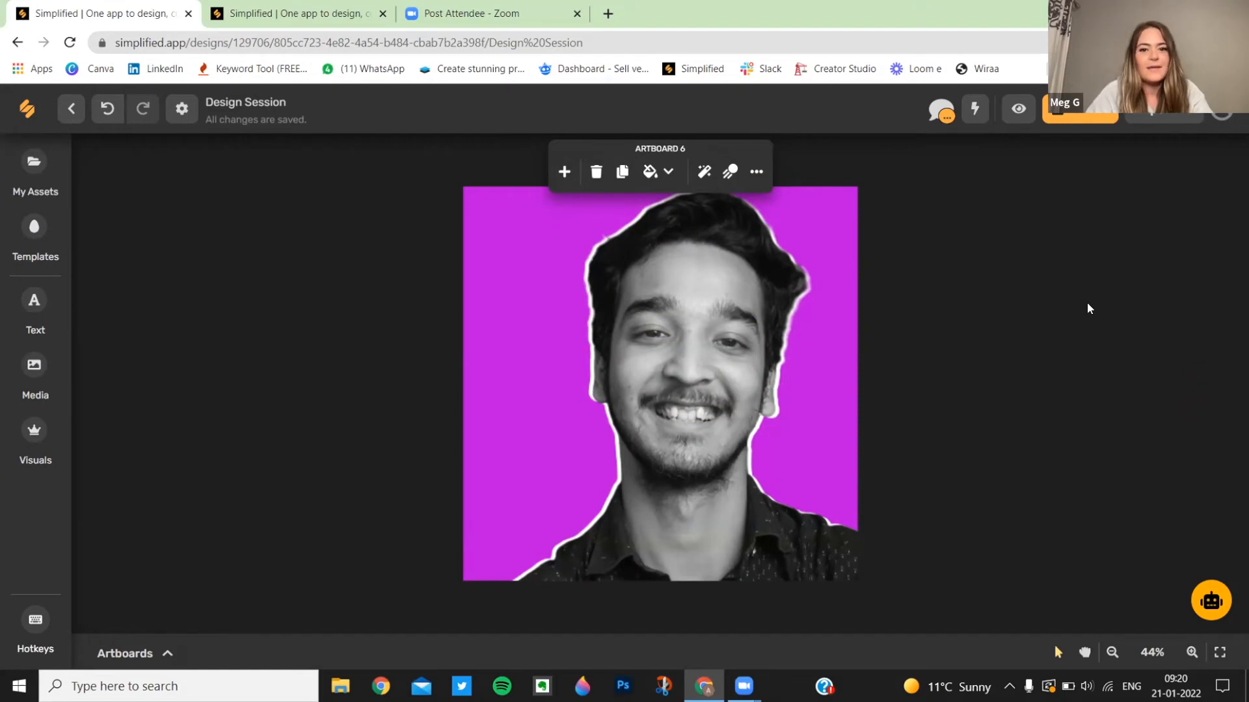
Switch to the Clone of Credit Repair design and look through its three artboards, ending on artboard 1
key(ctrl+Tab)
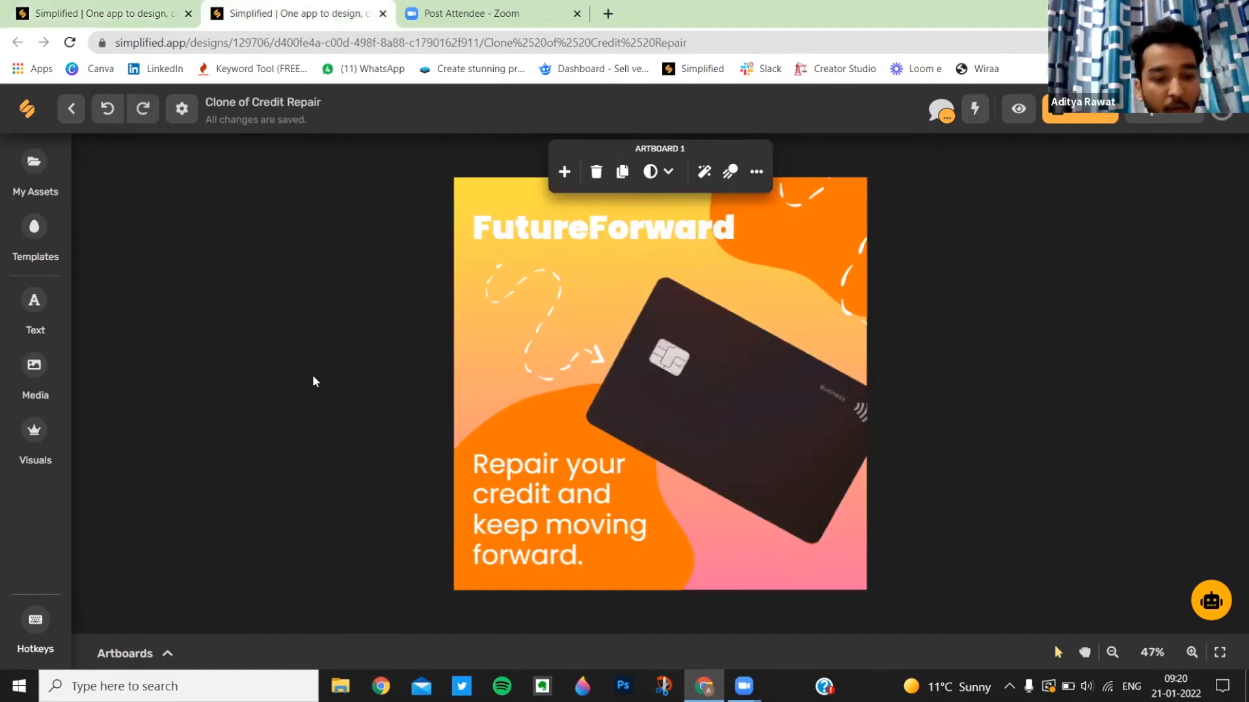
click(146, 650)
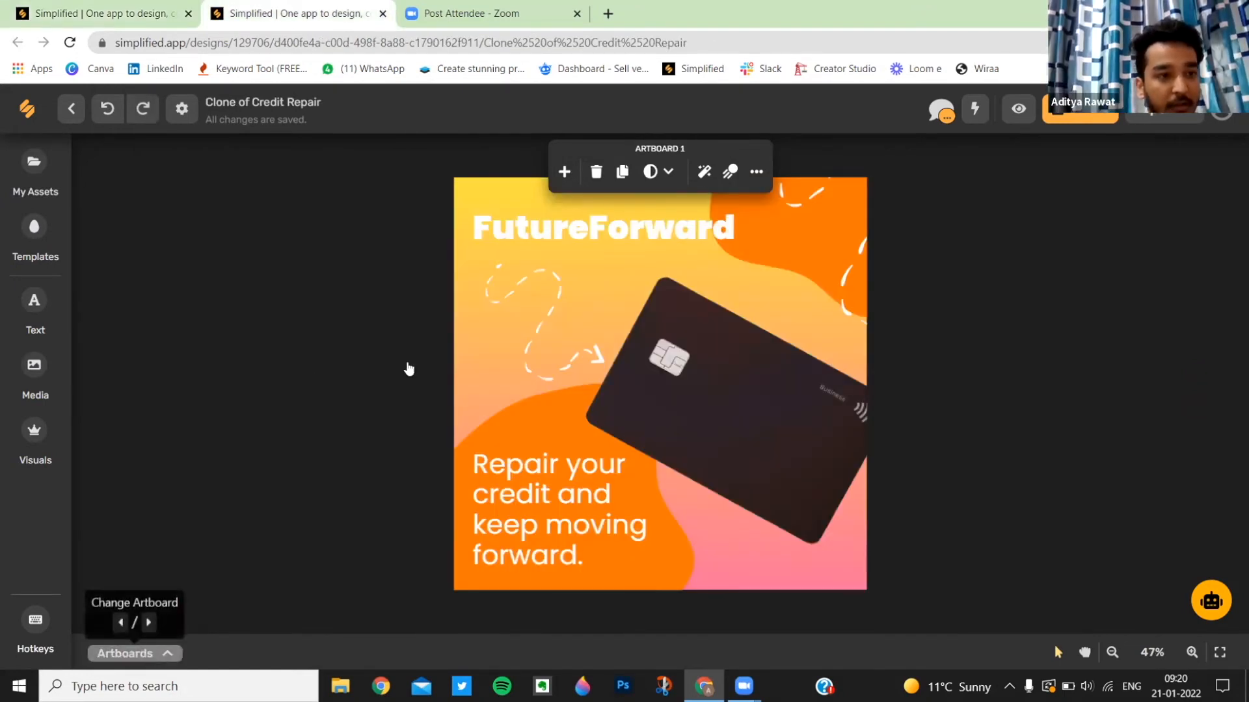
click(867, 574)
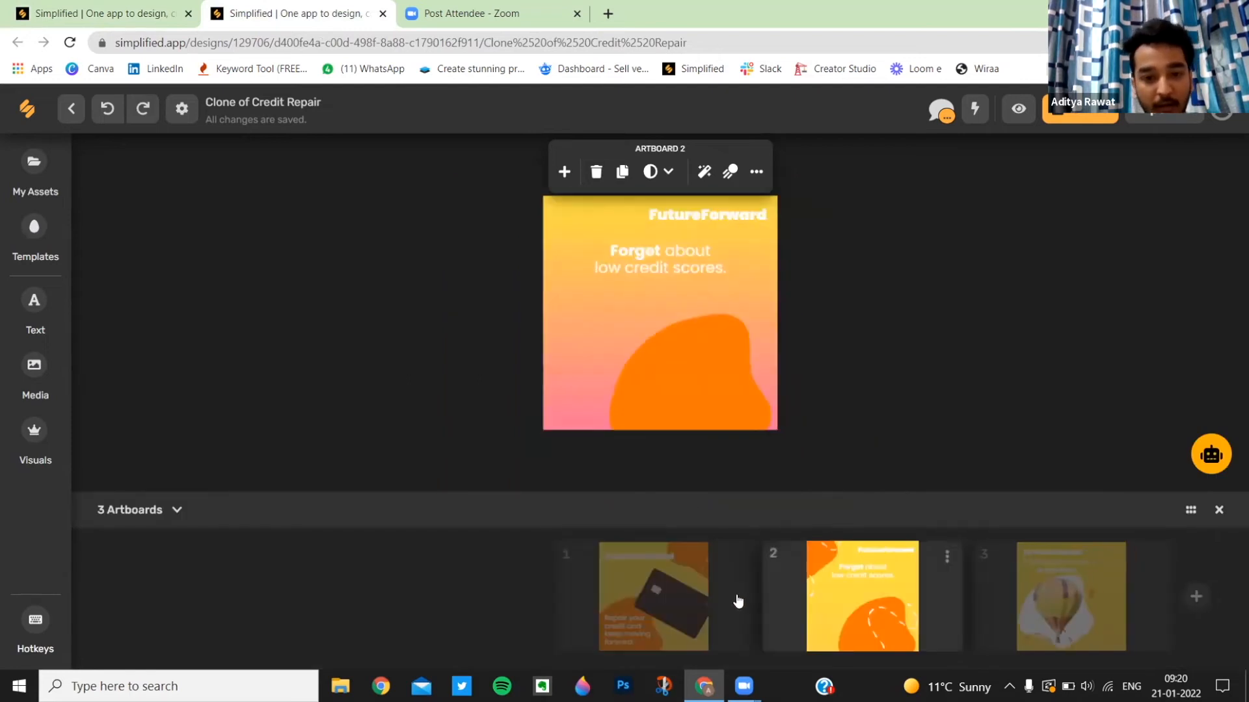
click(862, 592)
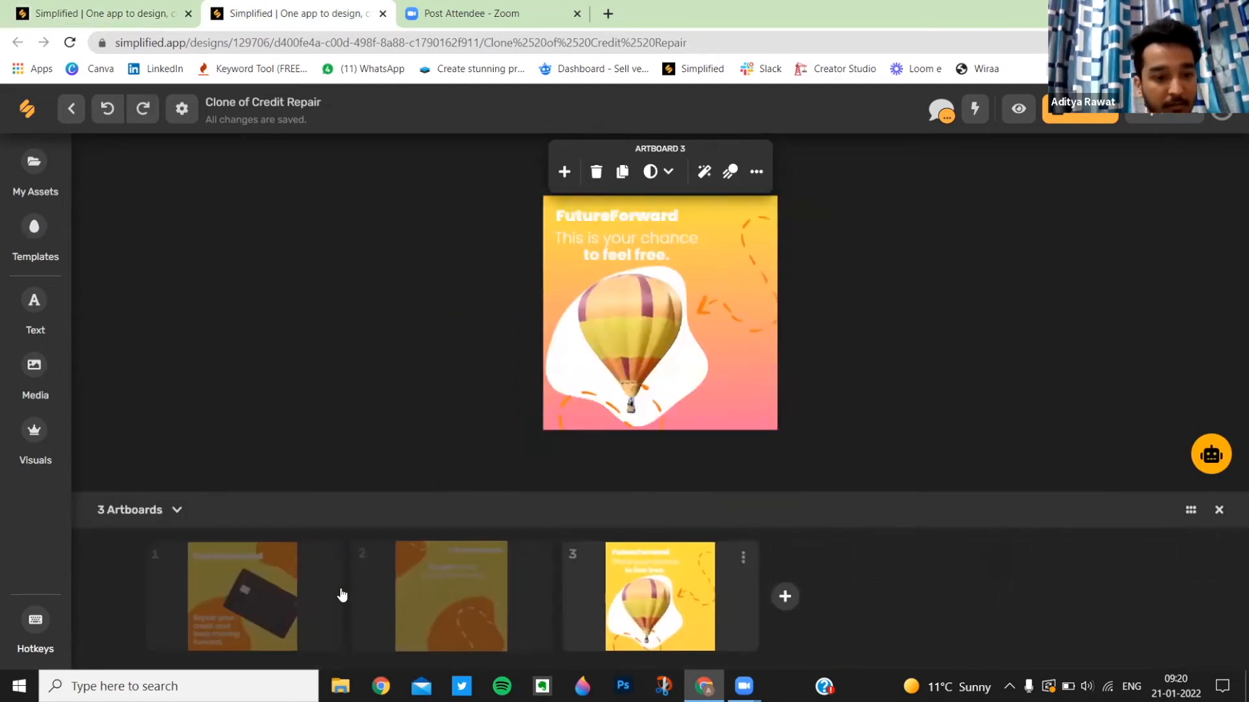
click(428, 593)
click(401, 568)
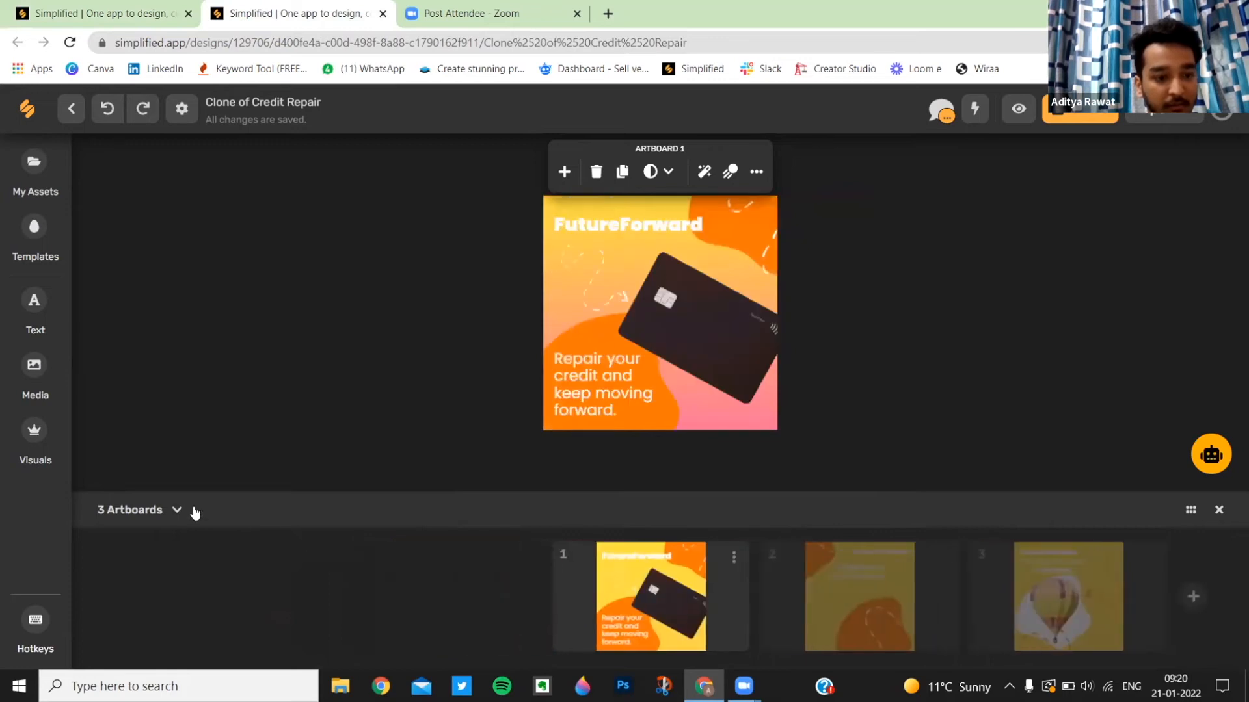
click(173, 508)
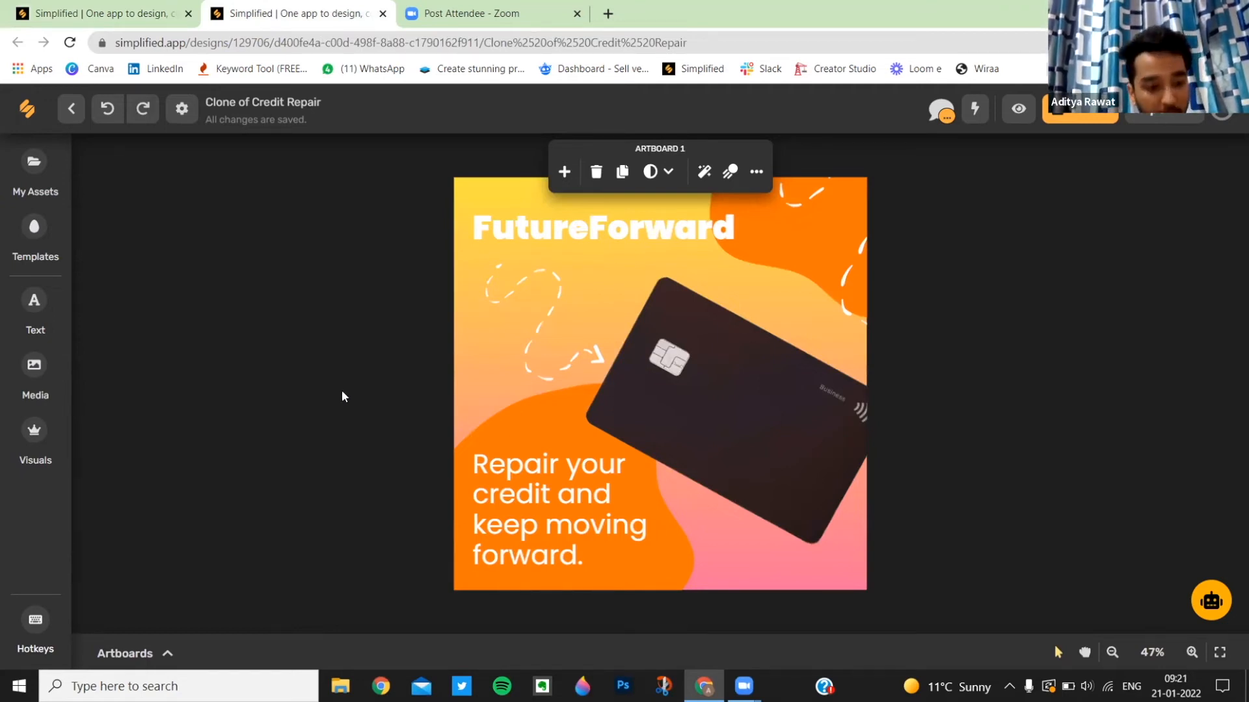
Turn on the Soft drop shadow for the black credit card image on artboard 1
click(705, 429)
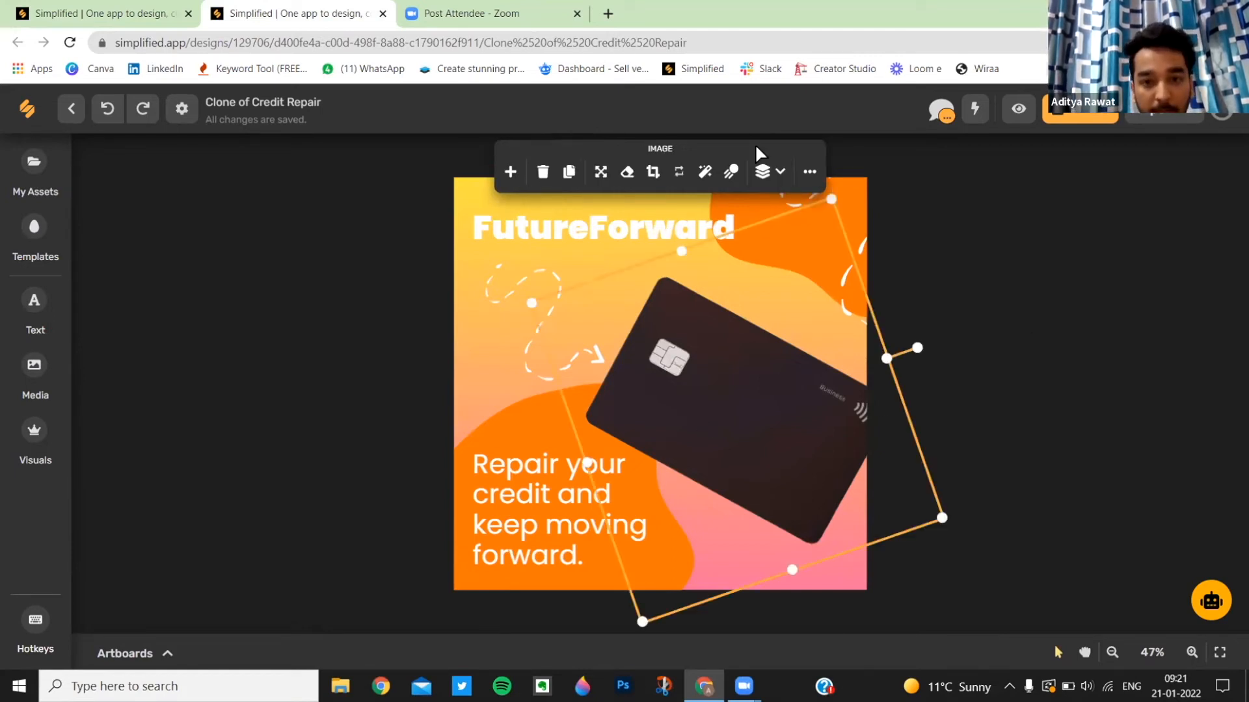
click(810, 175)
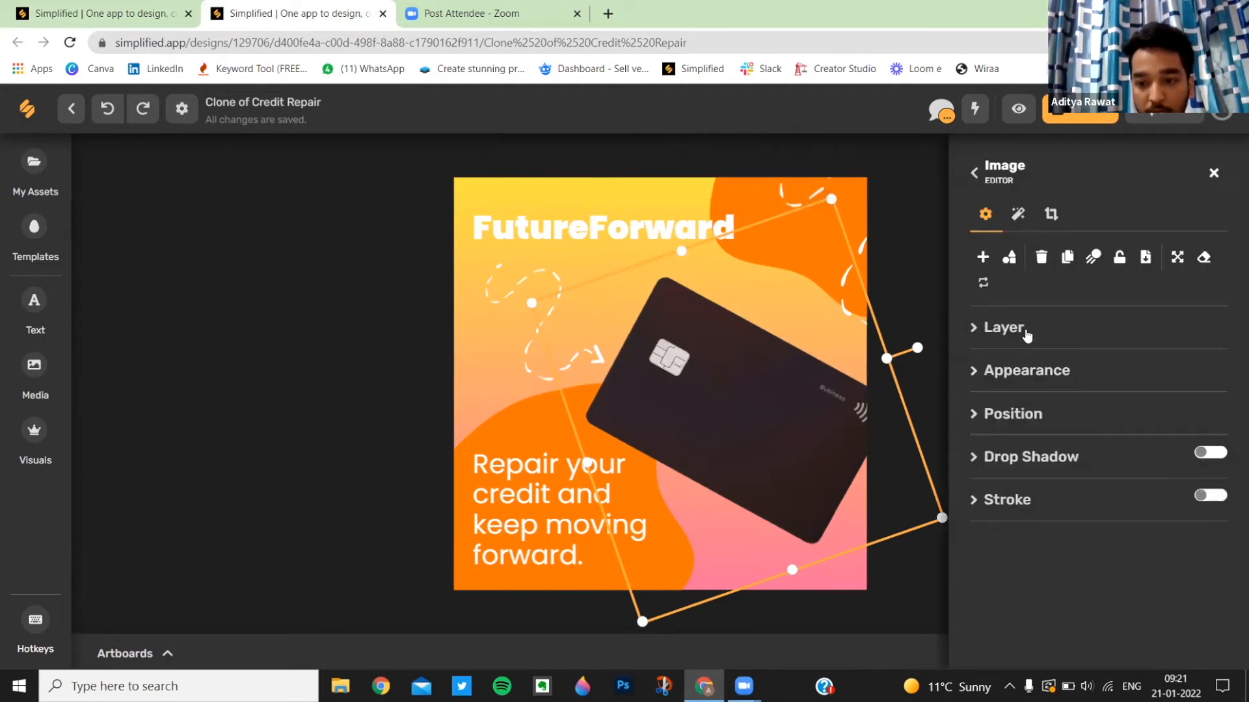
click(1048, 458)
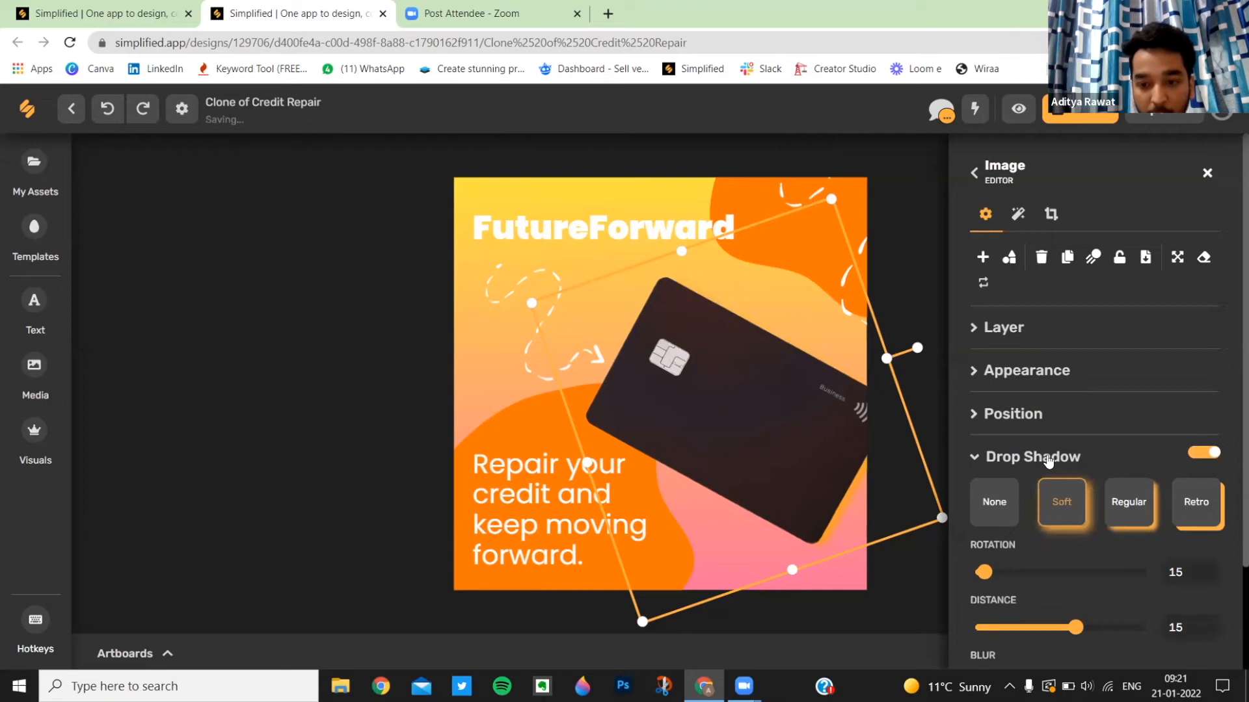
Change the card image's drop shadow to Retro in white and set its rotation to 0
scroll(1051, 576, down, 2)
click(1196, 371)
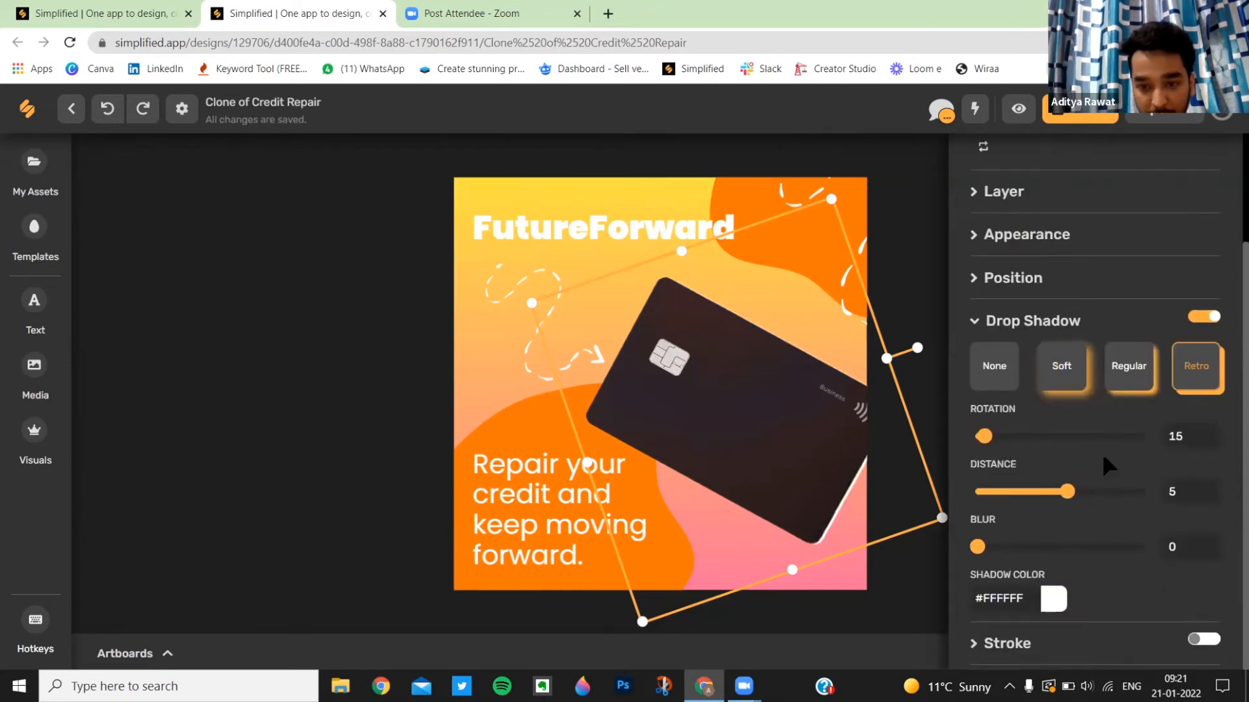
drag(984, 440, 971, 440)
scroll(1202, 200, up, 2)
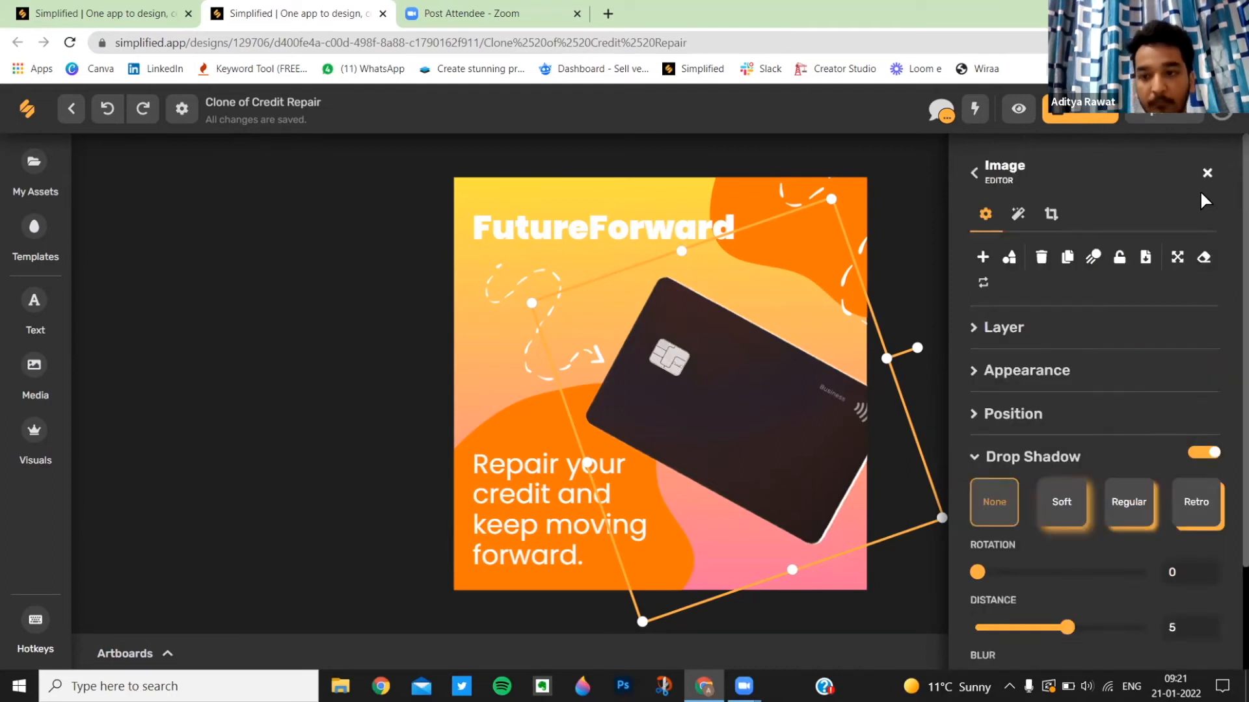
click(1207, 173)
click(1042, 391)
Duplicate the card image and move the copy directly over the original
click(765, 384)
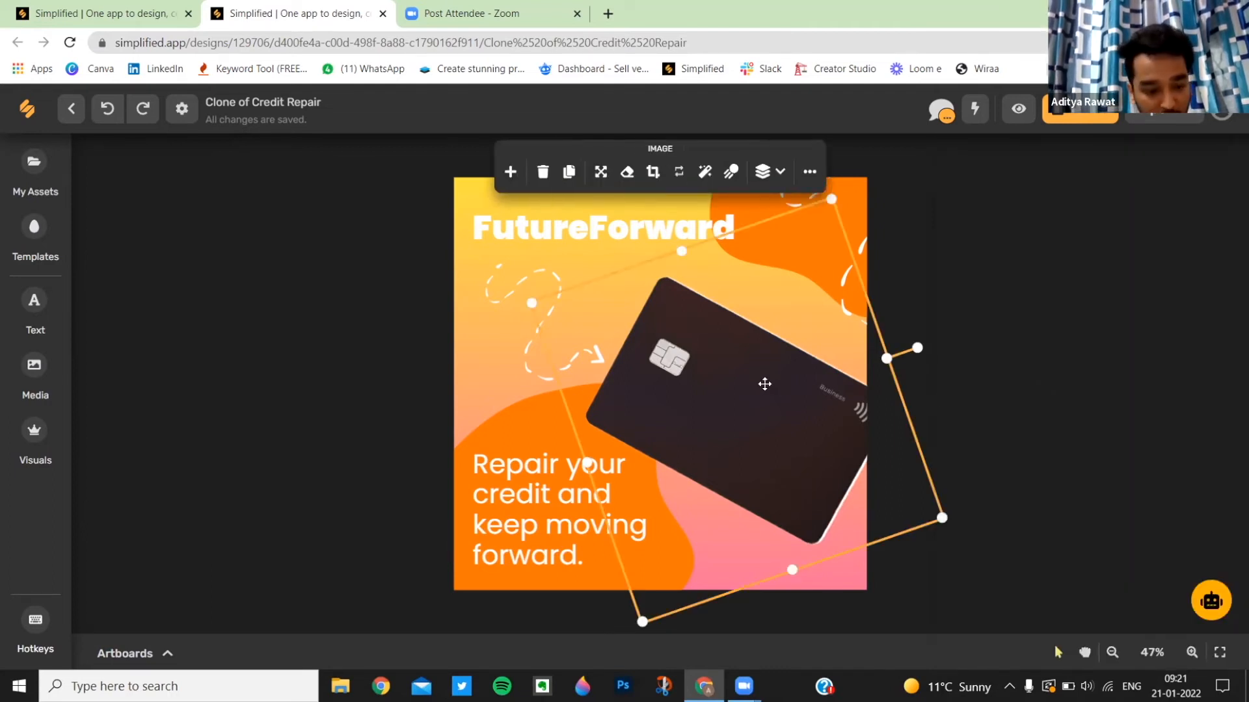
key(ctrl+d)
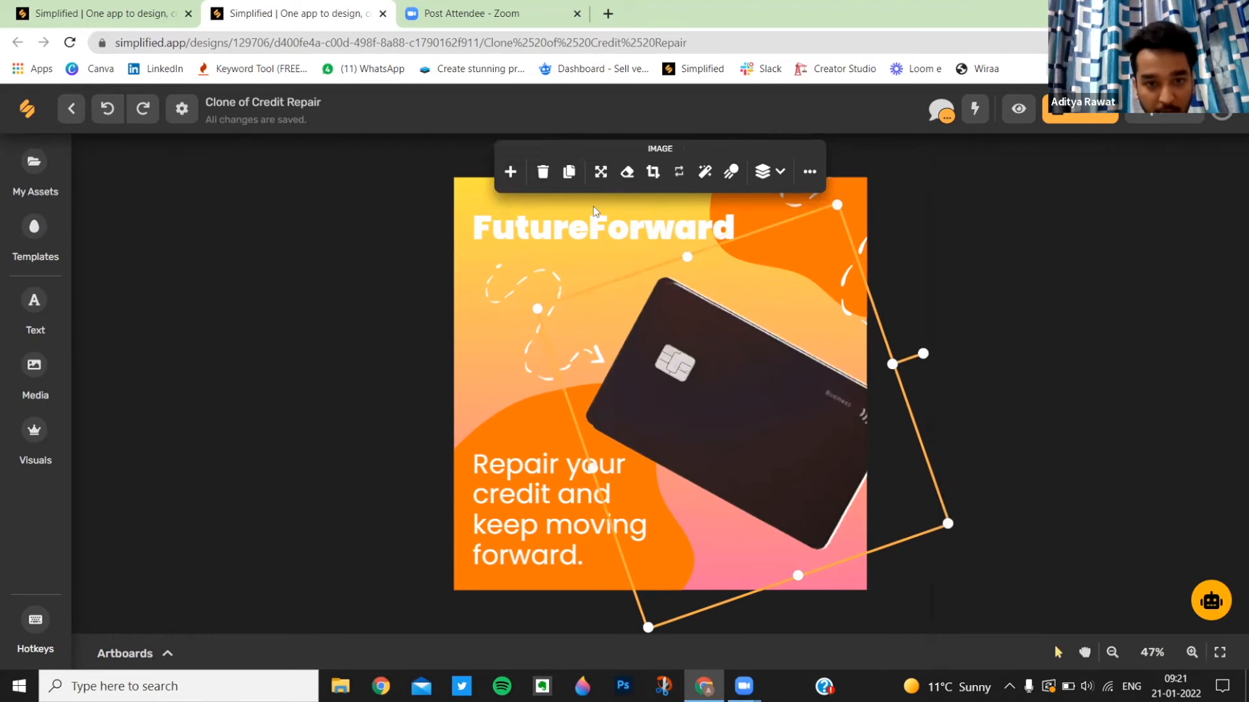
drag(731, 395, 724, 388)
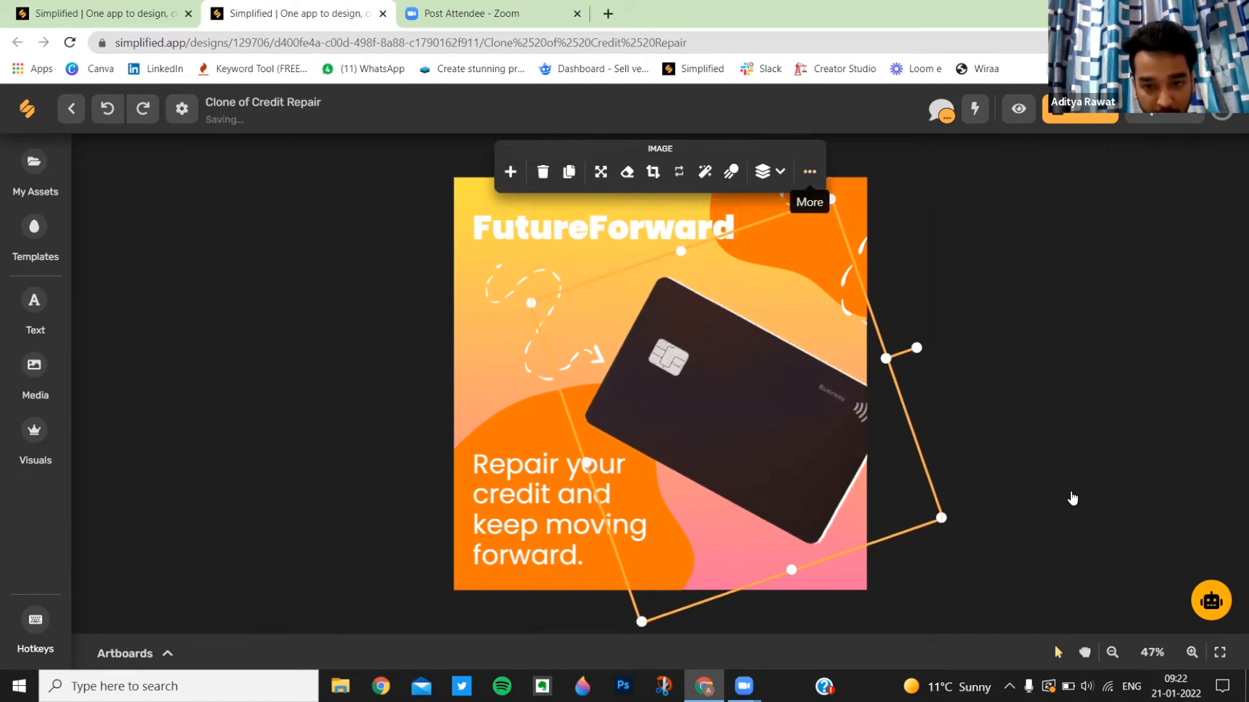
Set the duplicate card's drop shadow distance to -5 and deselect the image
click(810, 171)
scroll(1121, 453, down, 2)
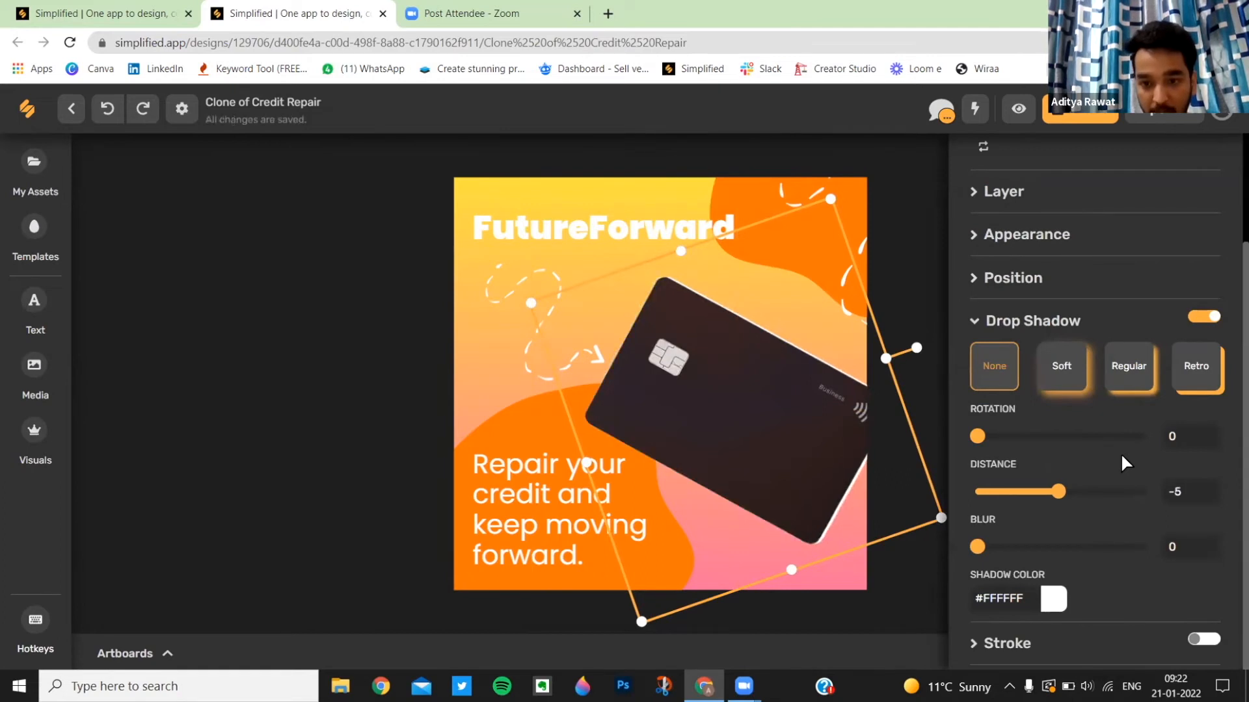
scroll(1207, 195, up, 2)
click(1209, 176)
click(1009, 462)
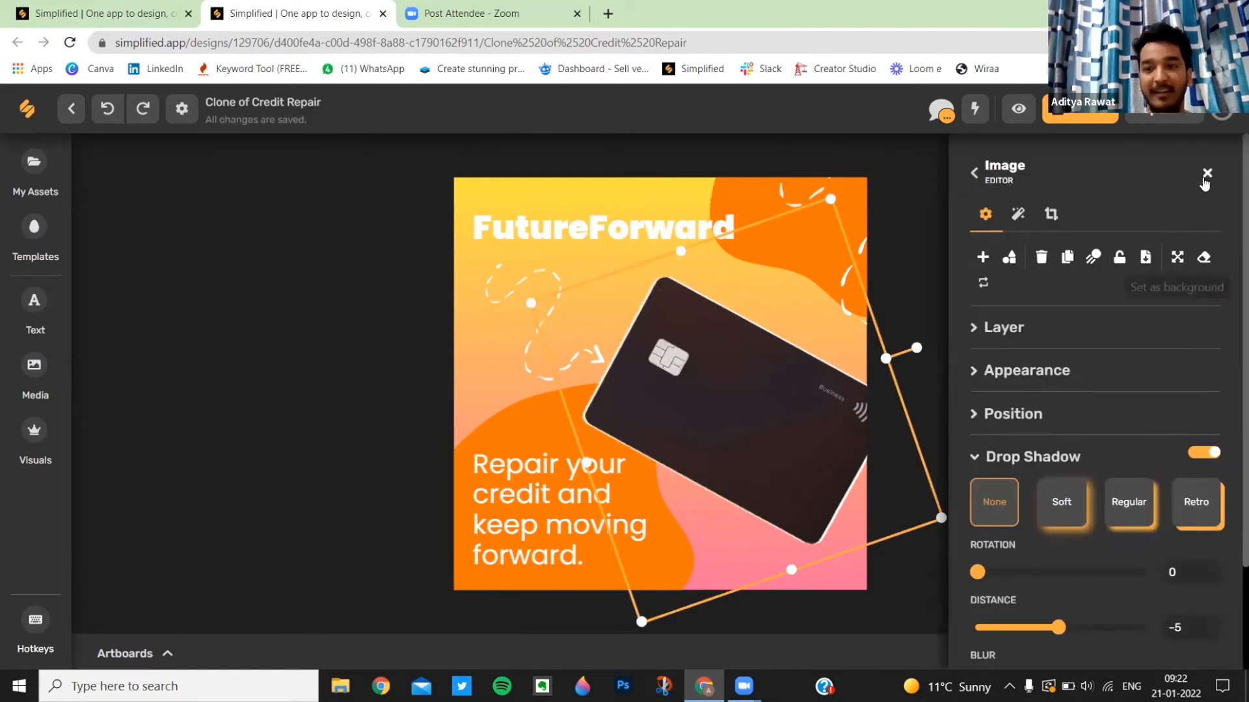
click(1207, 175)
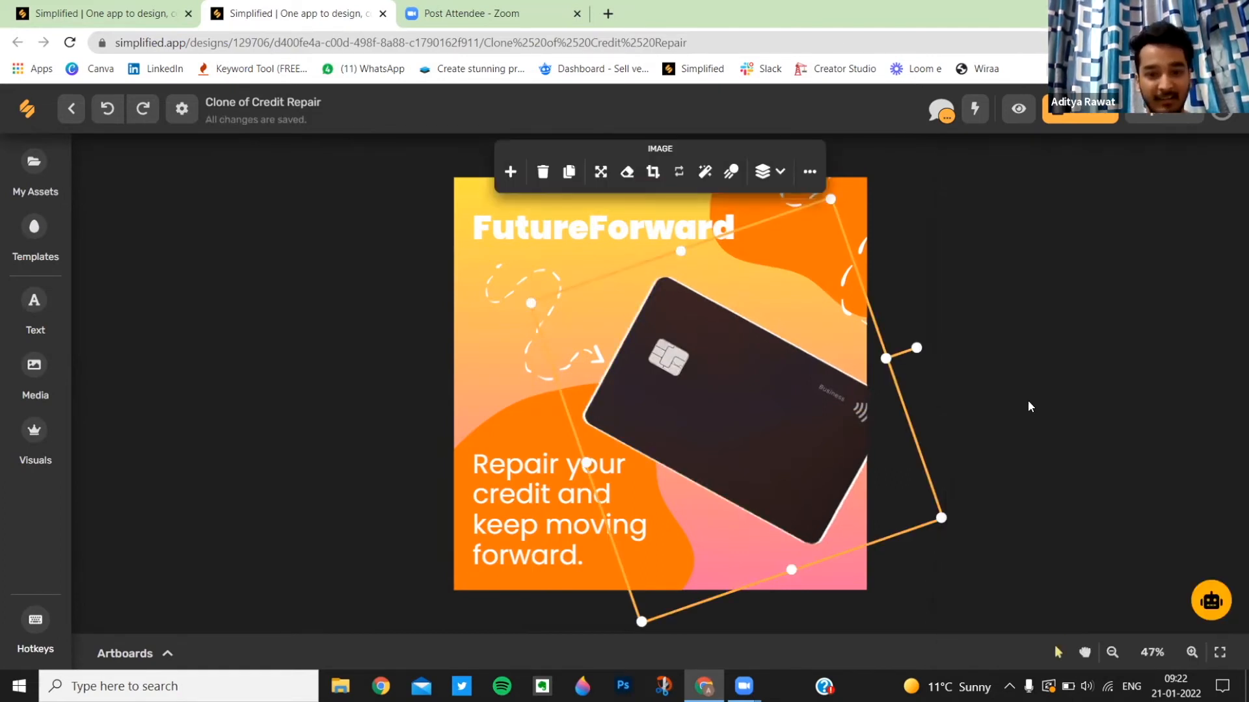
click(1027, 400)
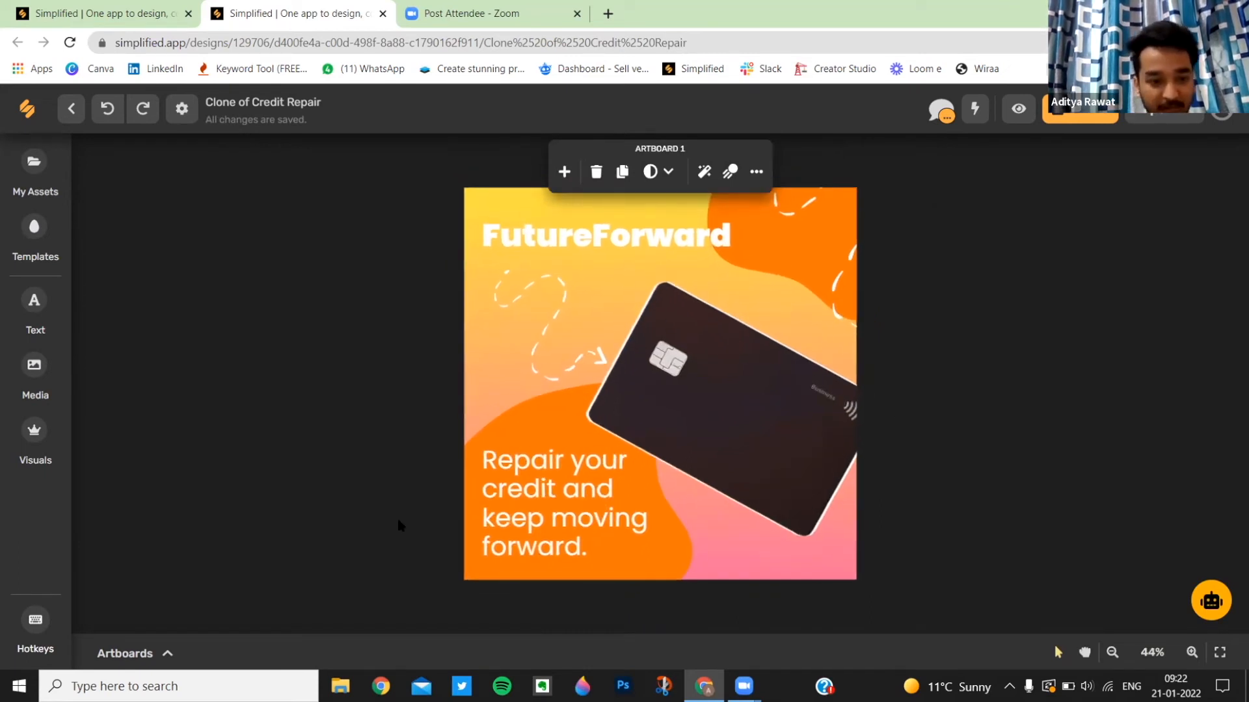
Go to artboard 2 and add the photo of the woman in a black T-shirt
click(154, 654)
click(865, 588)
click(154, 509)
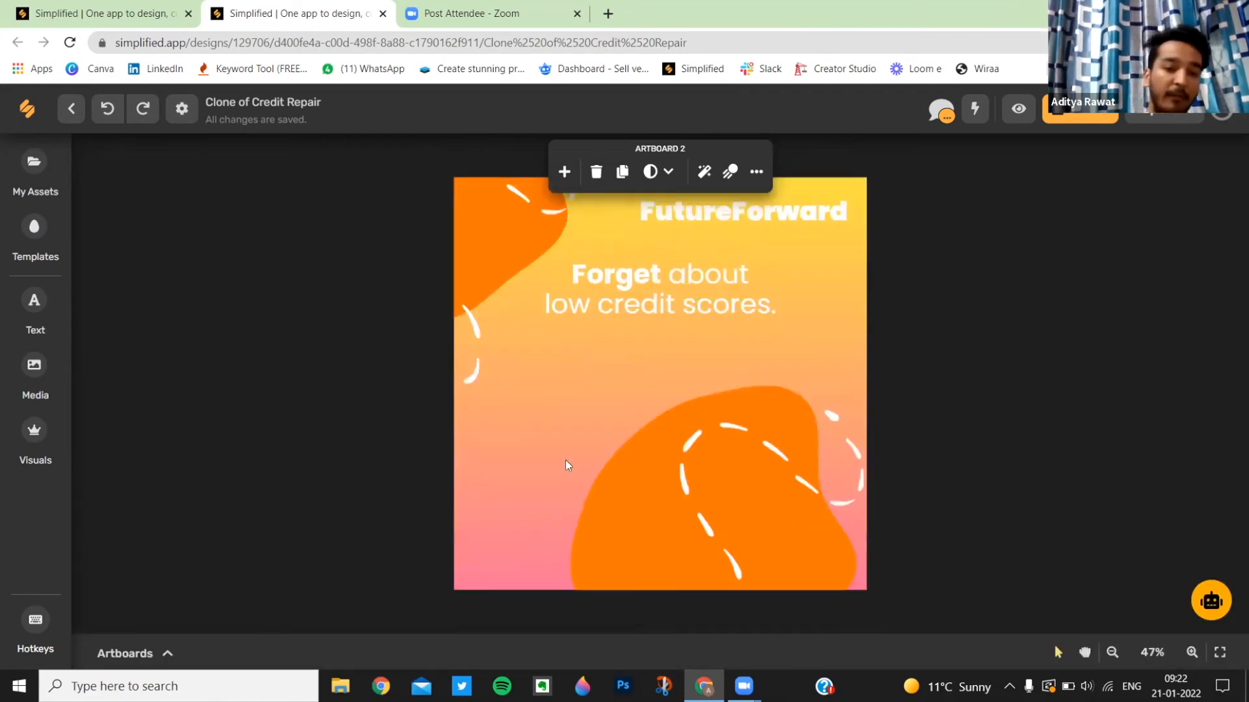
click(35, 370)
click(146, 488)
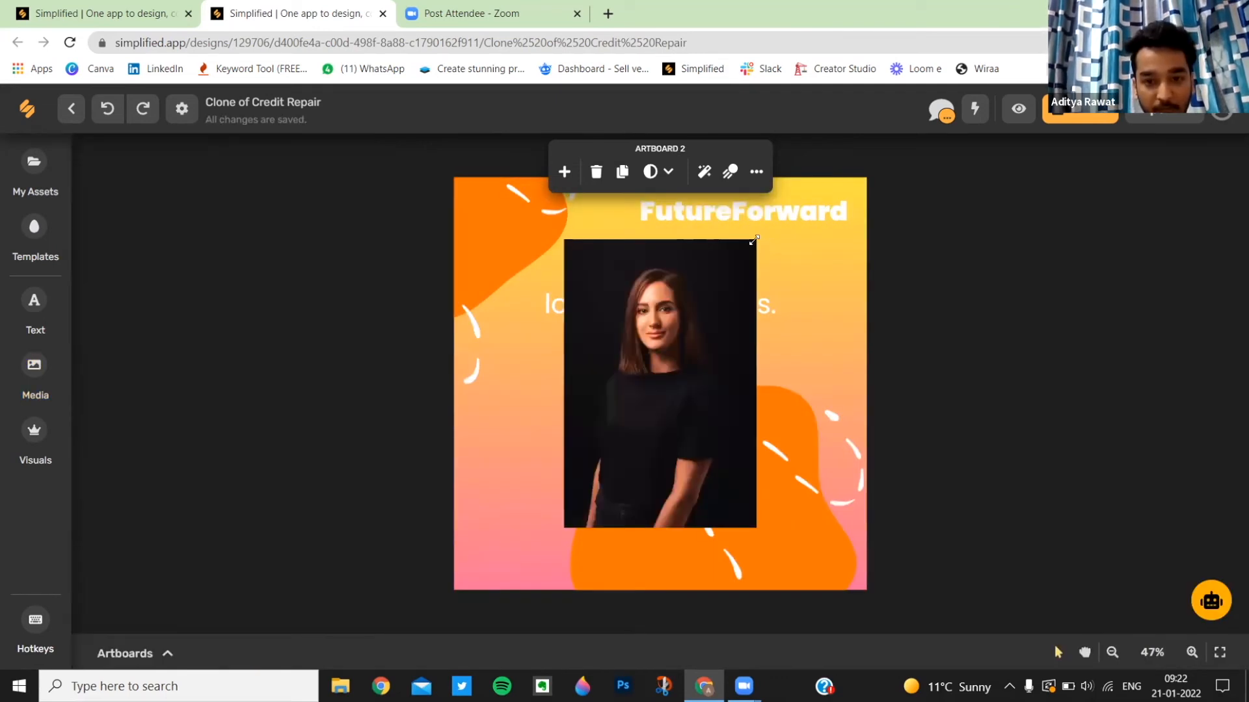
Apply the ellipse clipping shape to the woman's portrait and move the resulting image off to the artboard's left side
click(705, 340)
click(649, 173)
scroll(1109, 405, down, 7)
click(1016, 365)
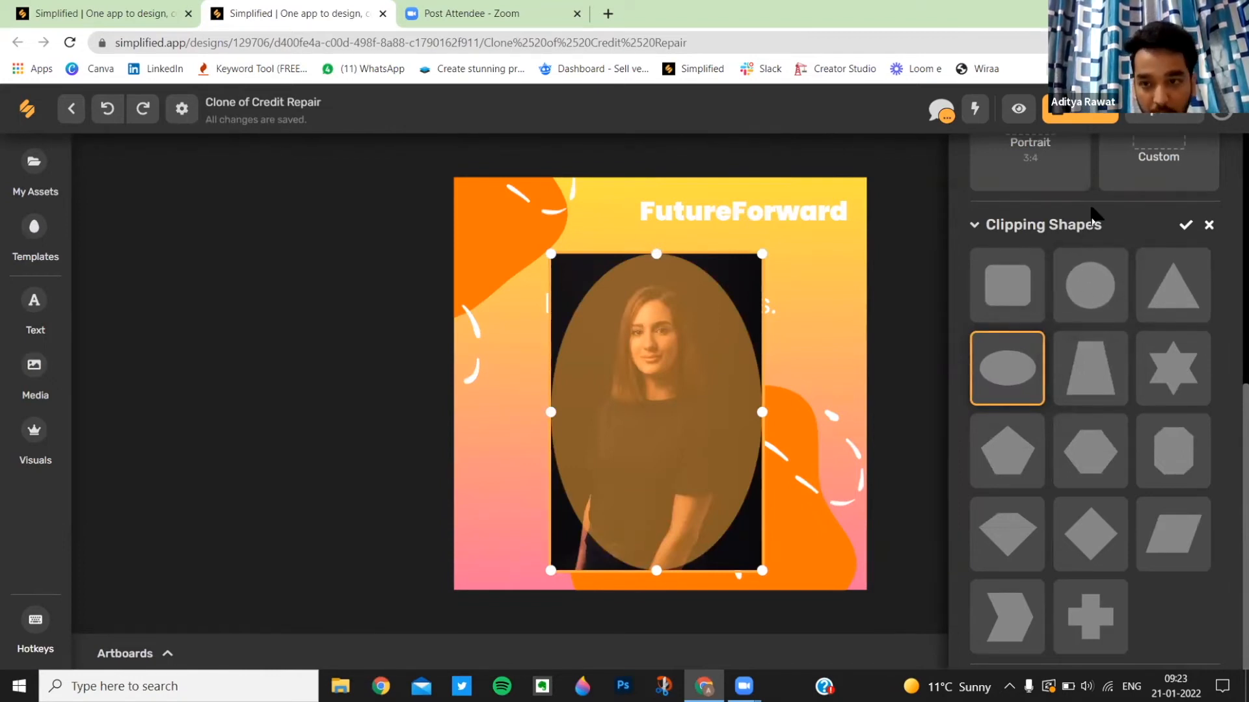
click(1185, 224)
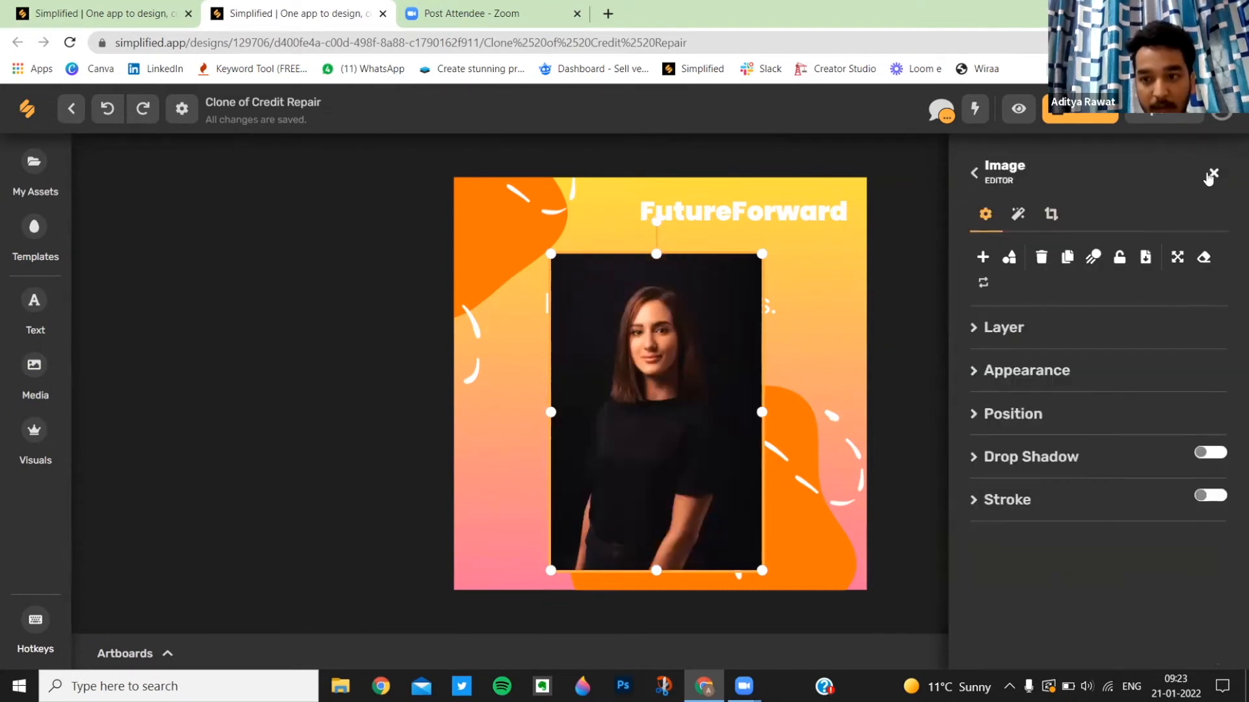
click(1206, 175)
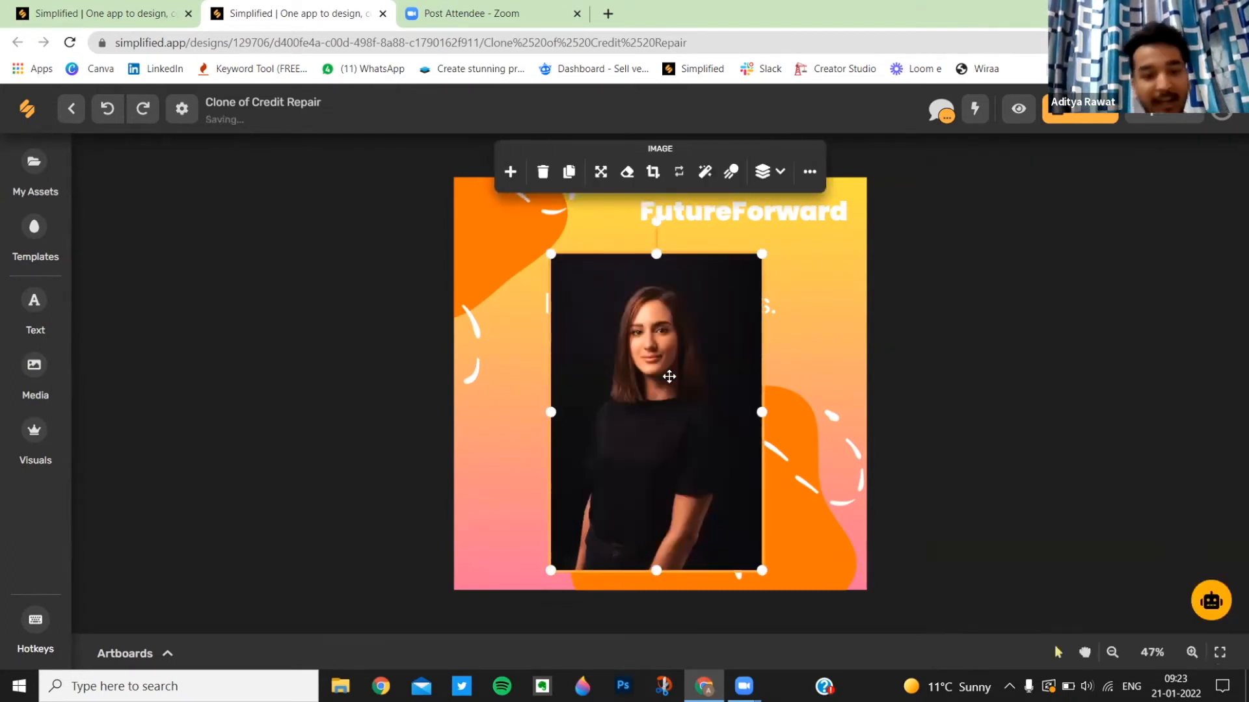
drag(705, 379, 404, 342)
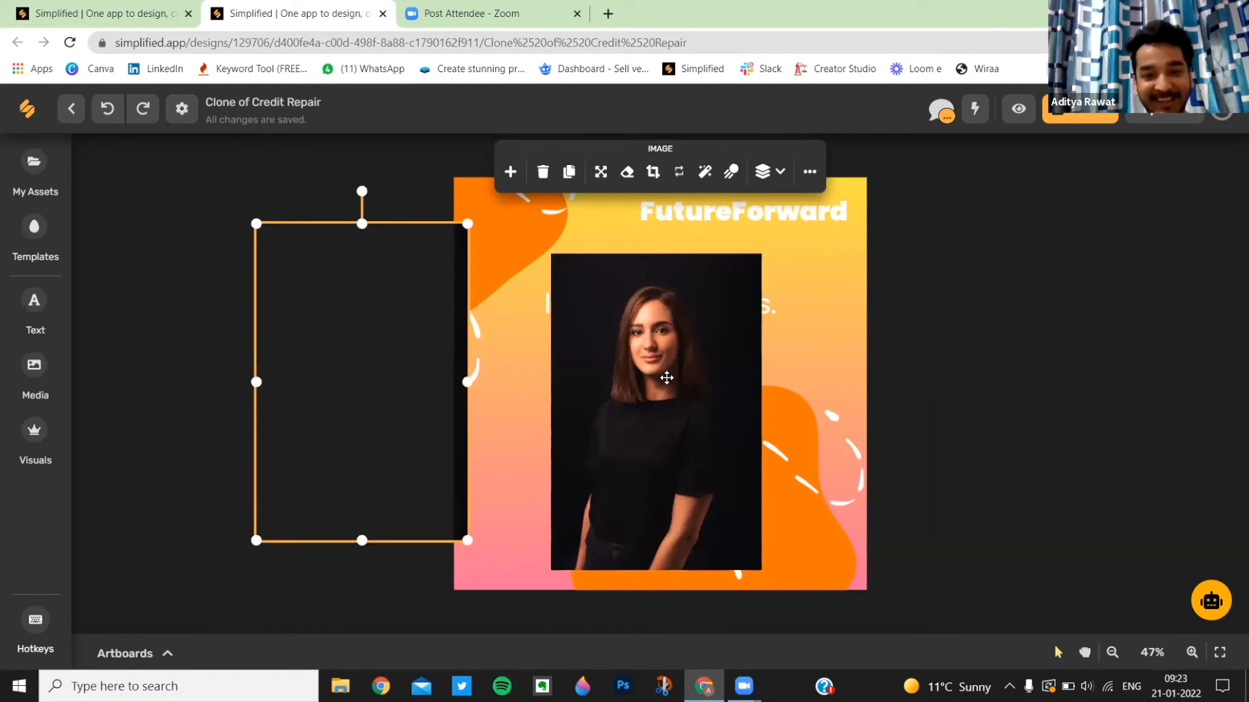
Choose the ellipse clipping shape for the remaining portrait and shrink it to the photo's lower half
click(666, 376)
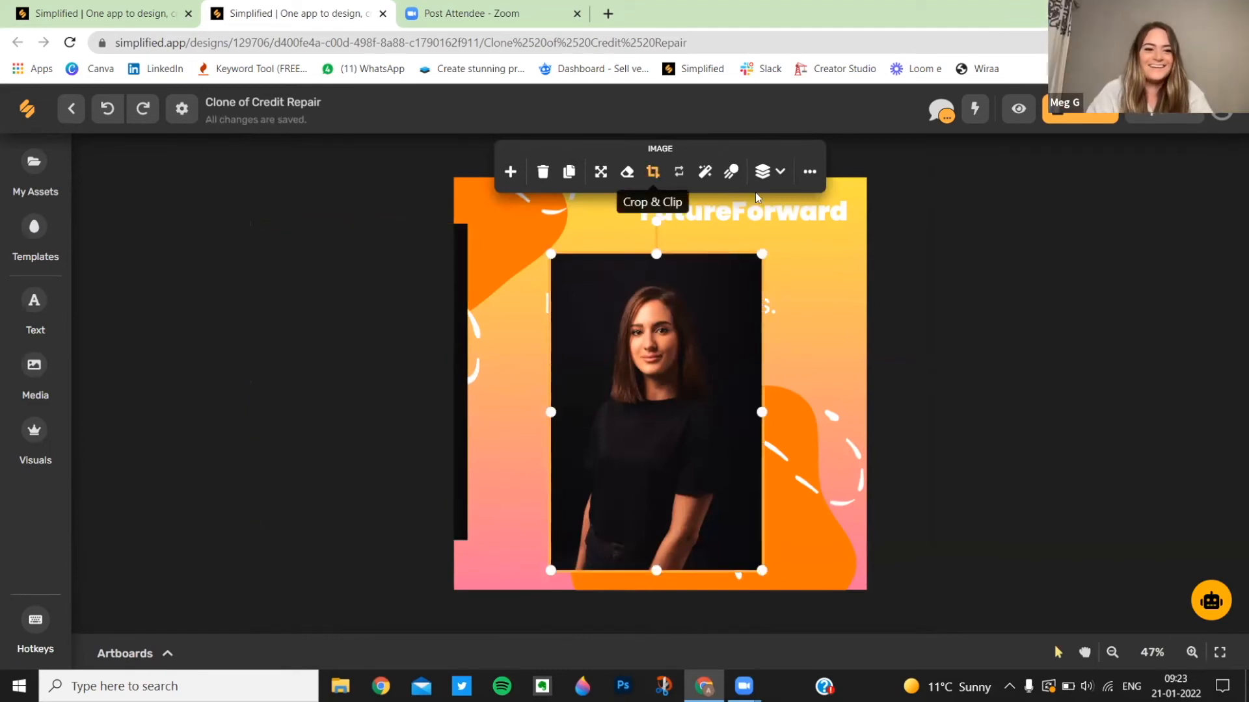
scroll(1000, 372, down, 5)
click(999, 371)
drag(655, 309, 655, 401)
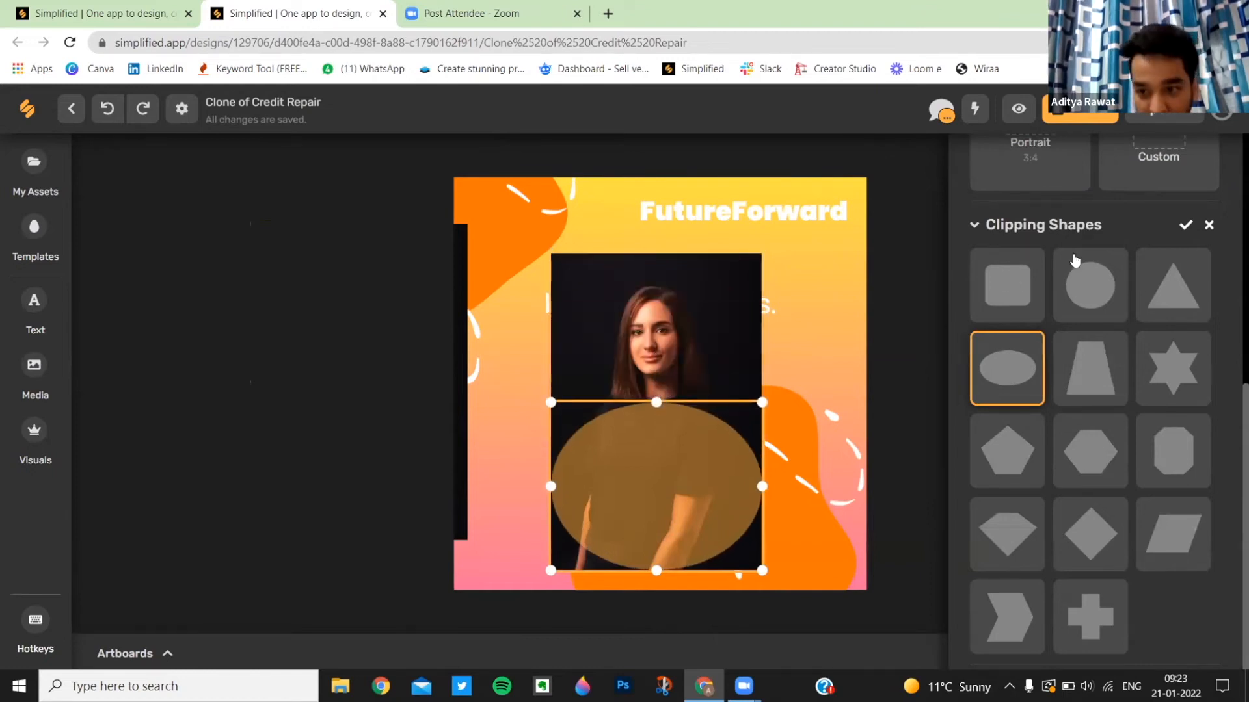
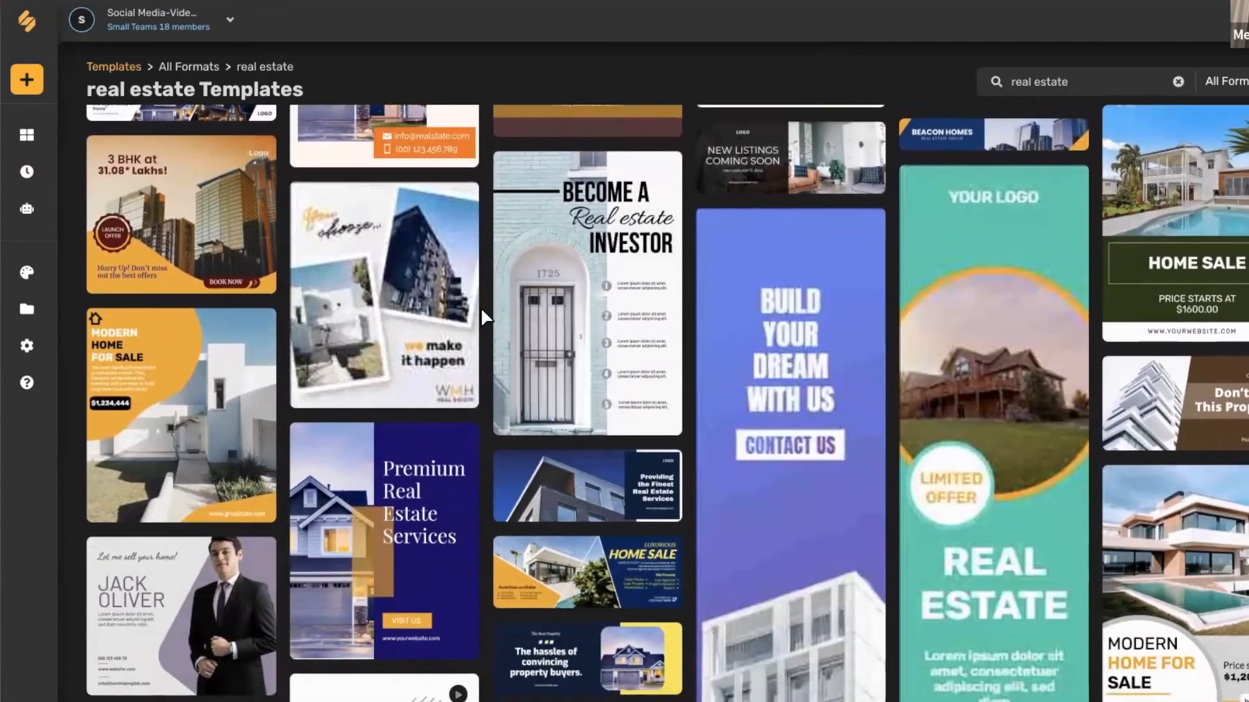
Browse the real estate templates and open the "Thinking of Selling?" social post
scroll(482, 307, down, 1)
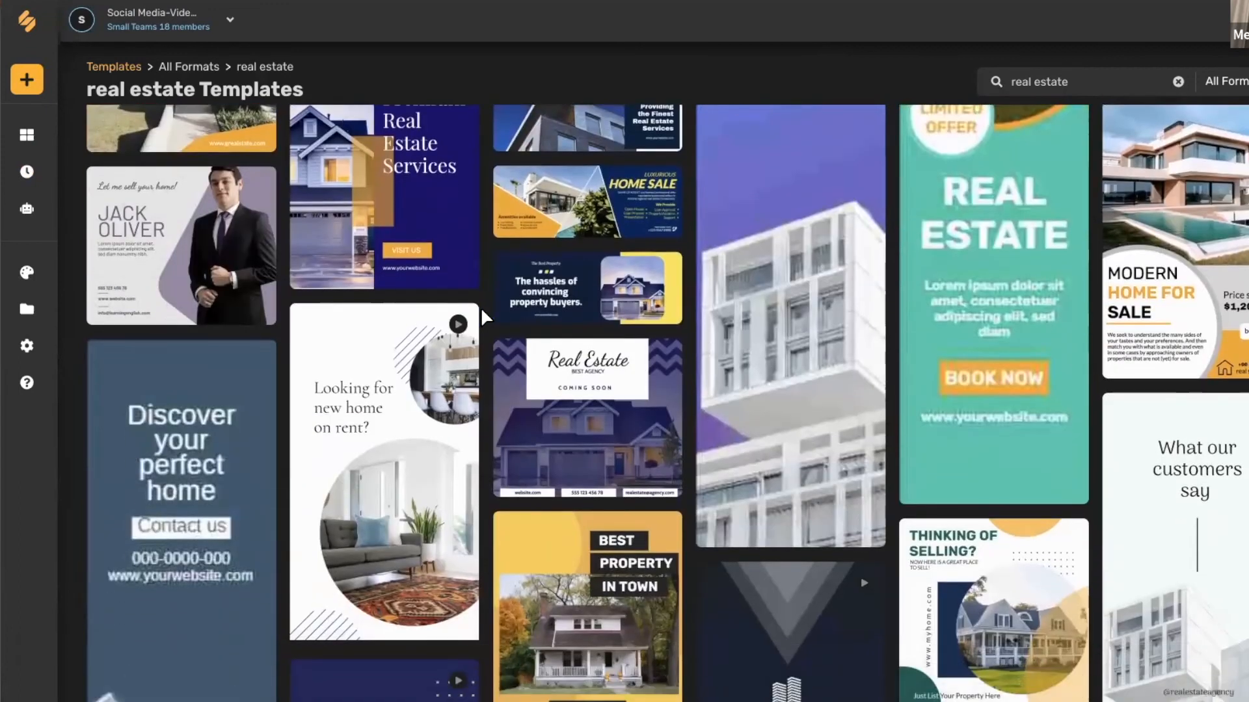
scroll(482, 307, down, 2)
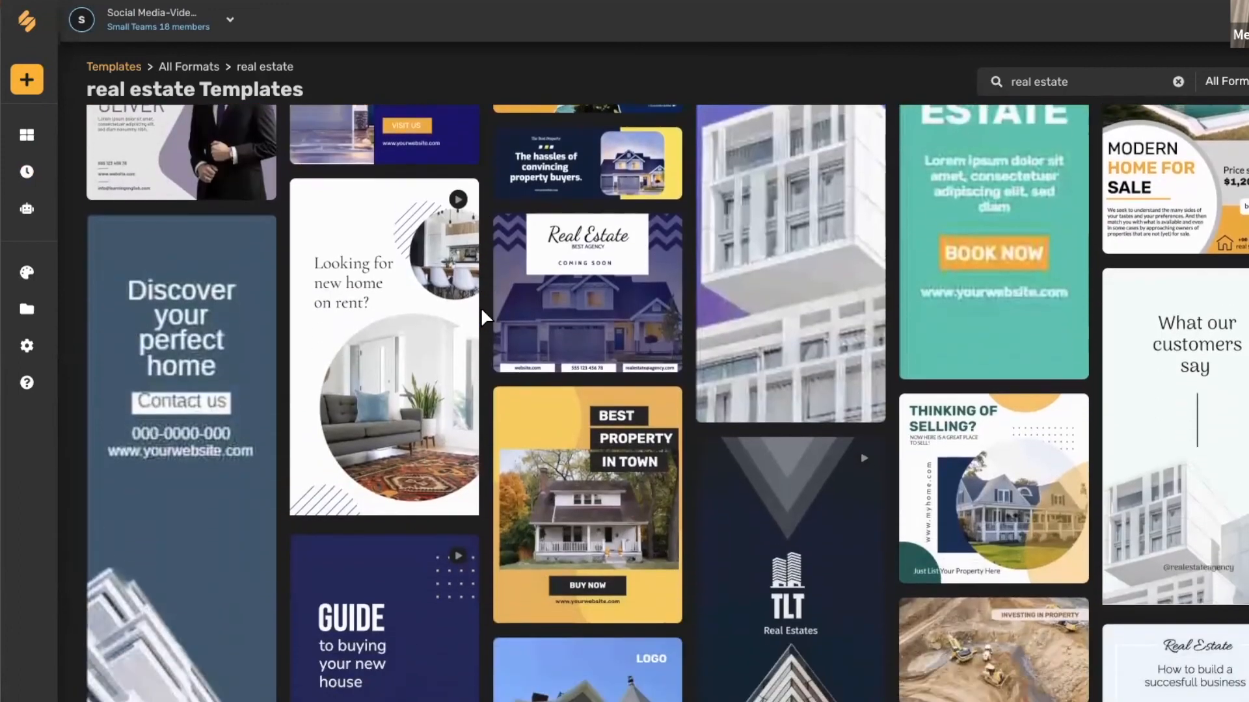
scroll(482, 307, down, 1)
click(982, 400)
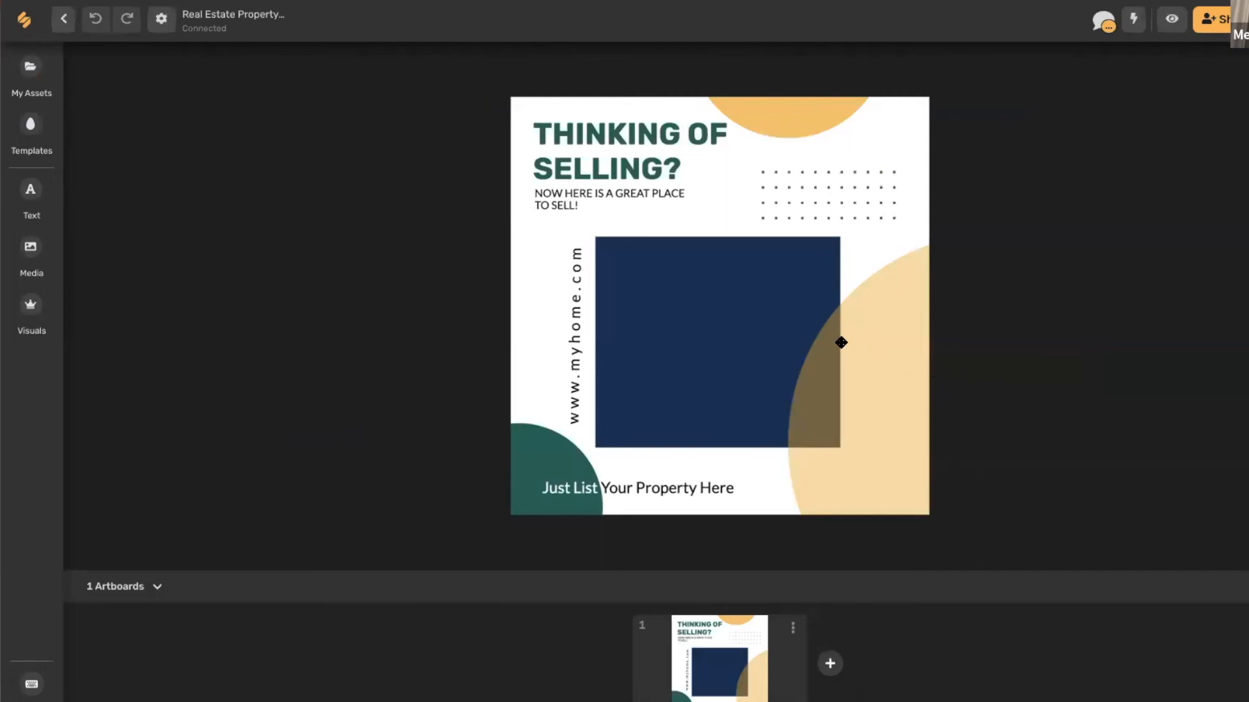
Recolor the orange circle at the top of the real estate post to coral red
click(780, 114)
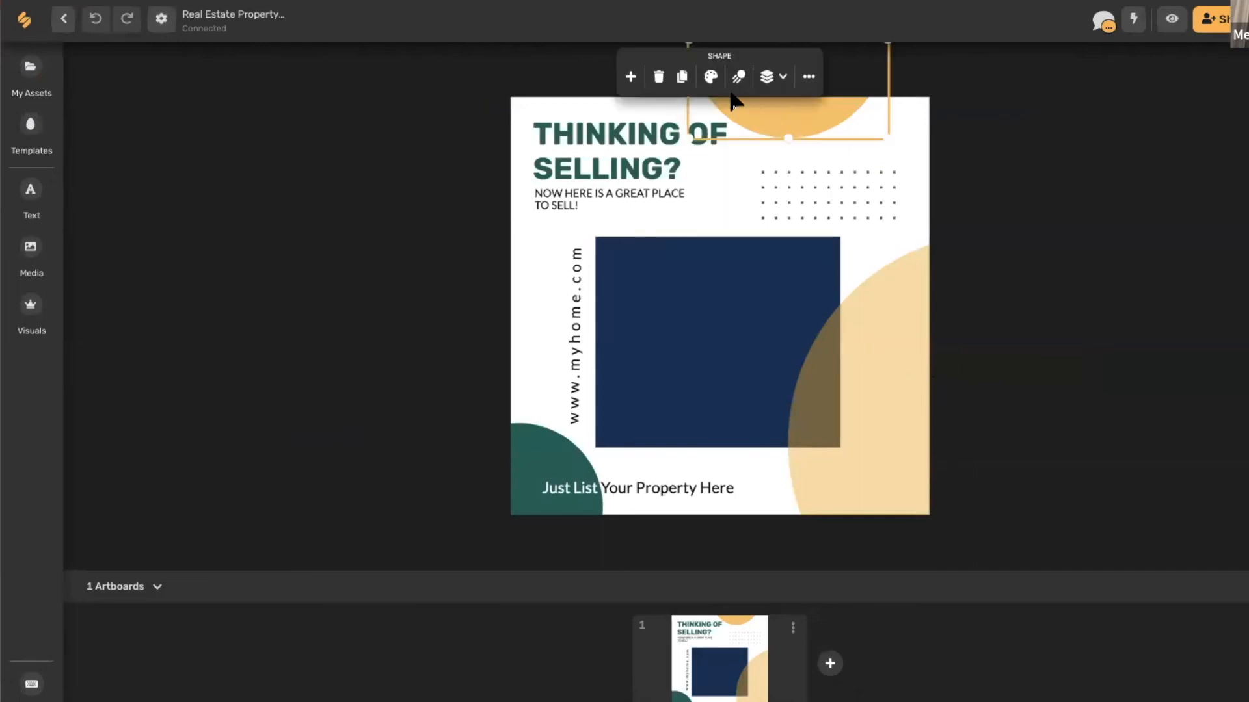
click(712, 79)
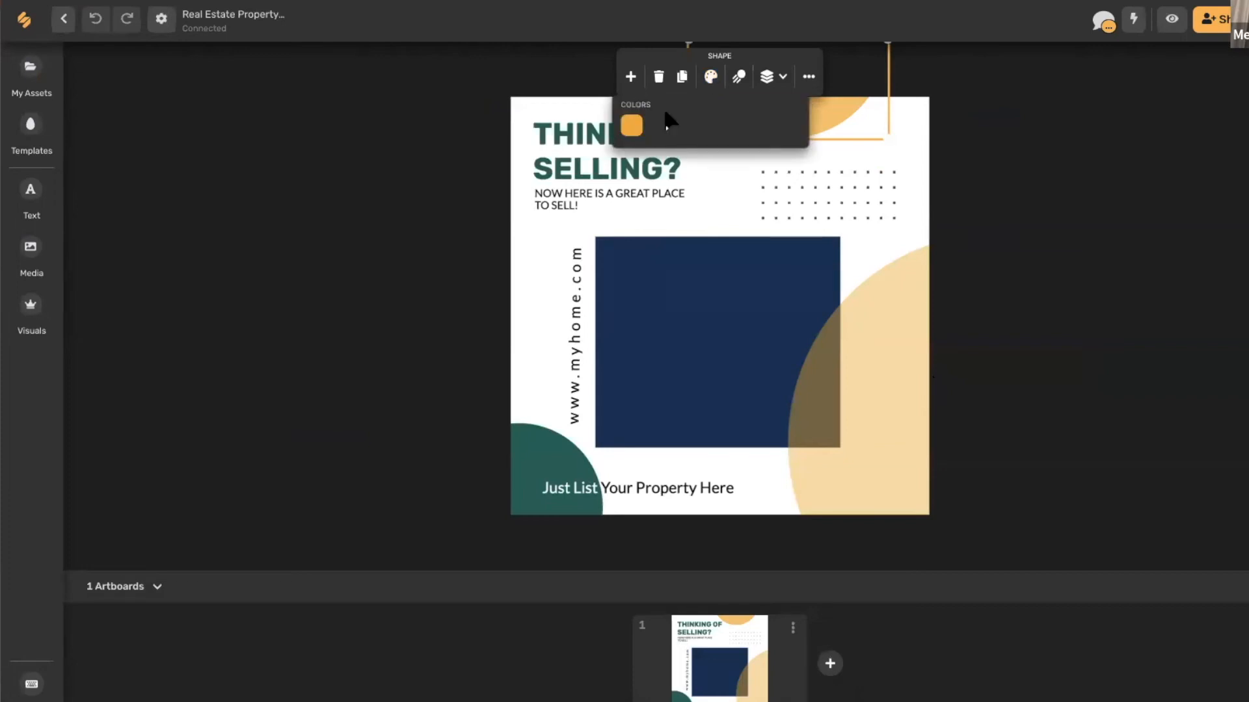
click(632, 126)
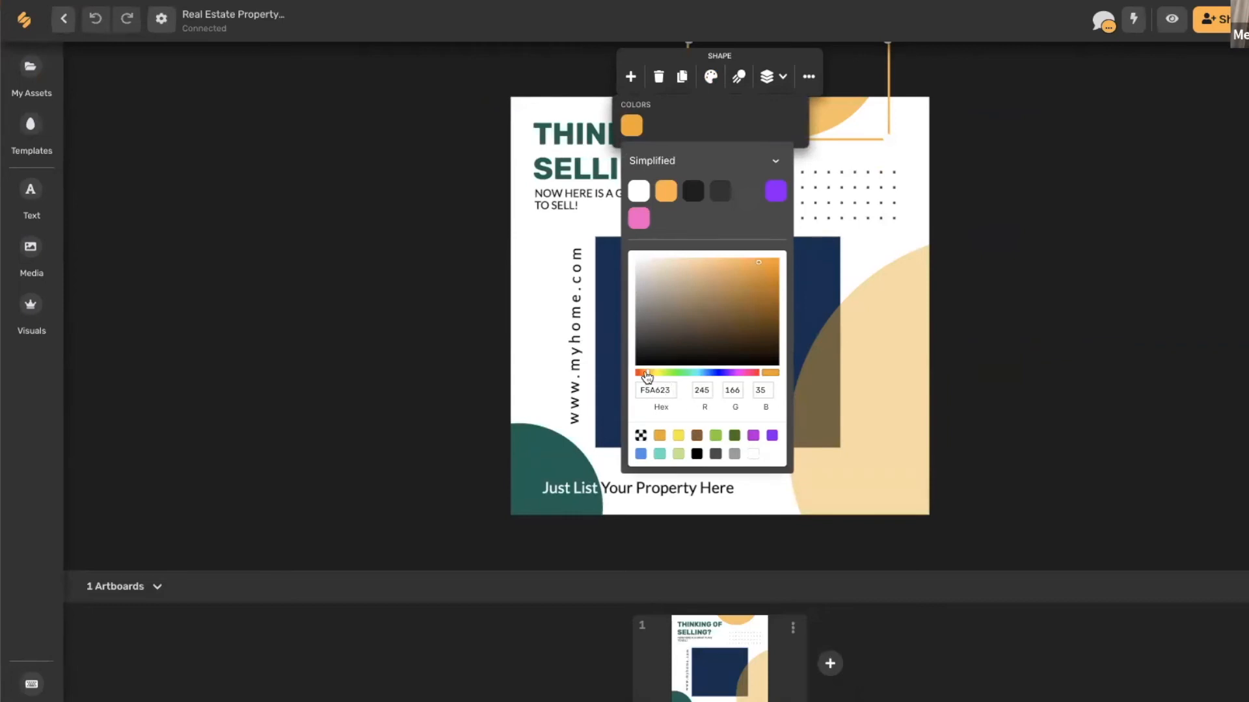
drag(642, 377, 637, 375)
mouse_move(754, 294)
mouse_down()
mouse_move(749, 281)
mouse_move(769, 274)
mouse_up()
click(990, 303)
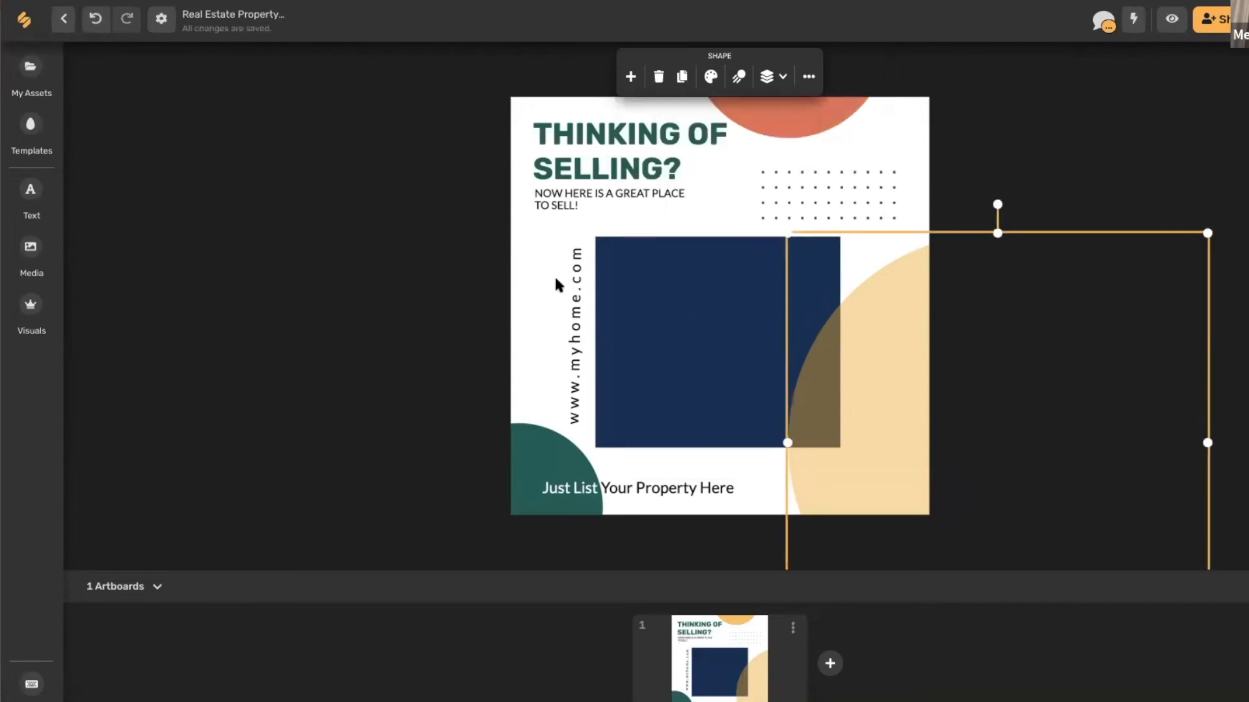
Add the modern pool house photo from the luxury home photos to the design, and view the uploaded assets
click(30, 250)
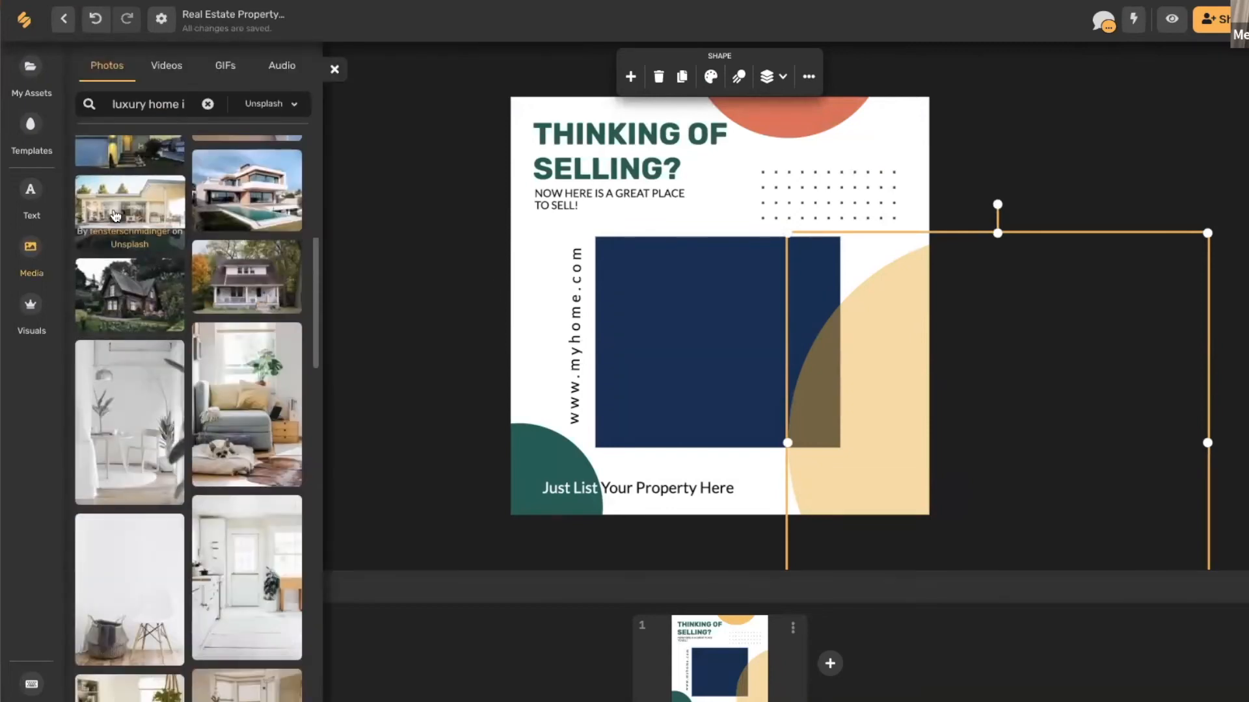
click(116, 216)
click(737, 307)
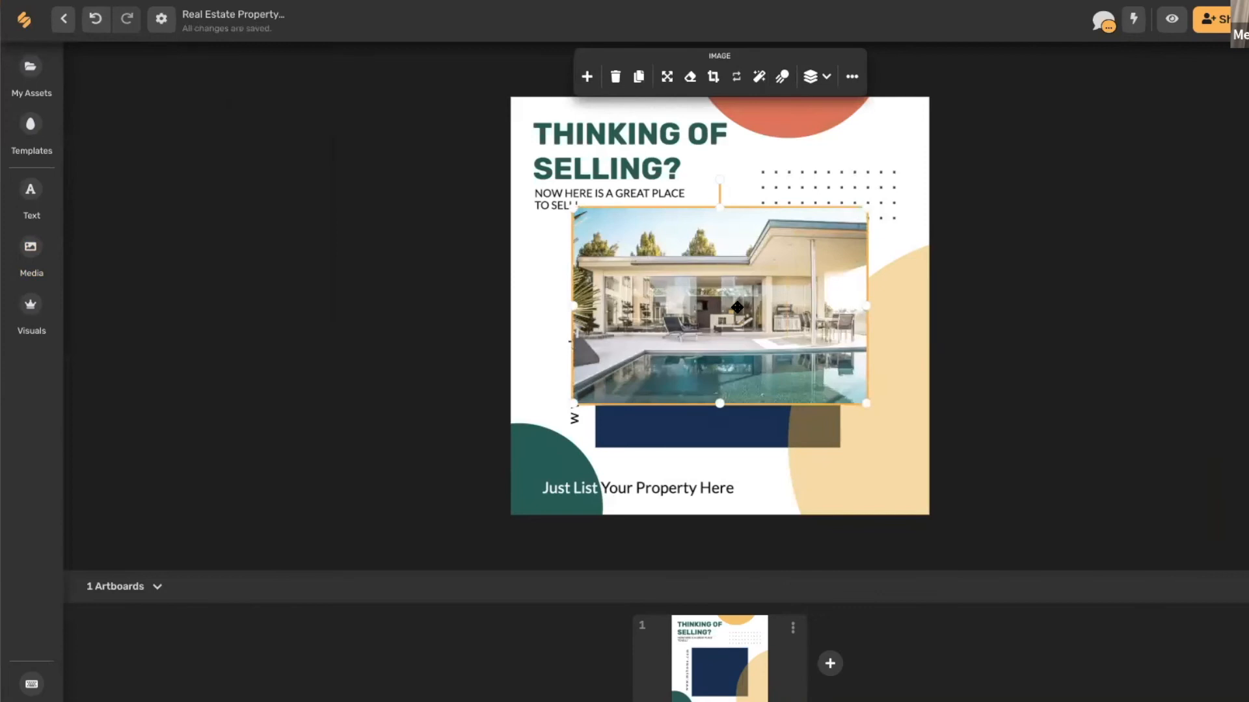
click(26, 75)
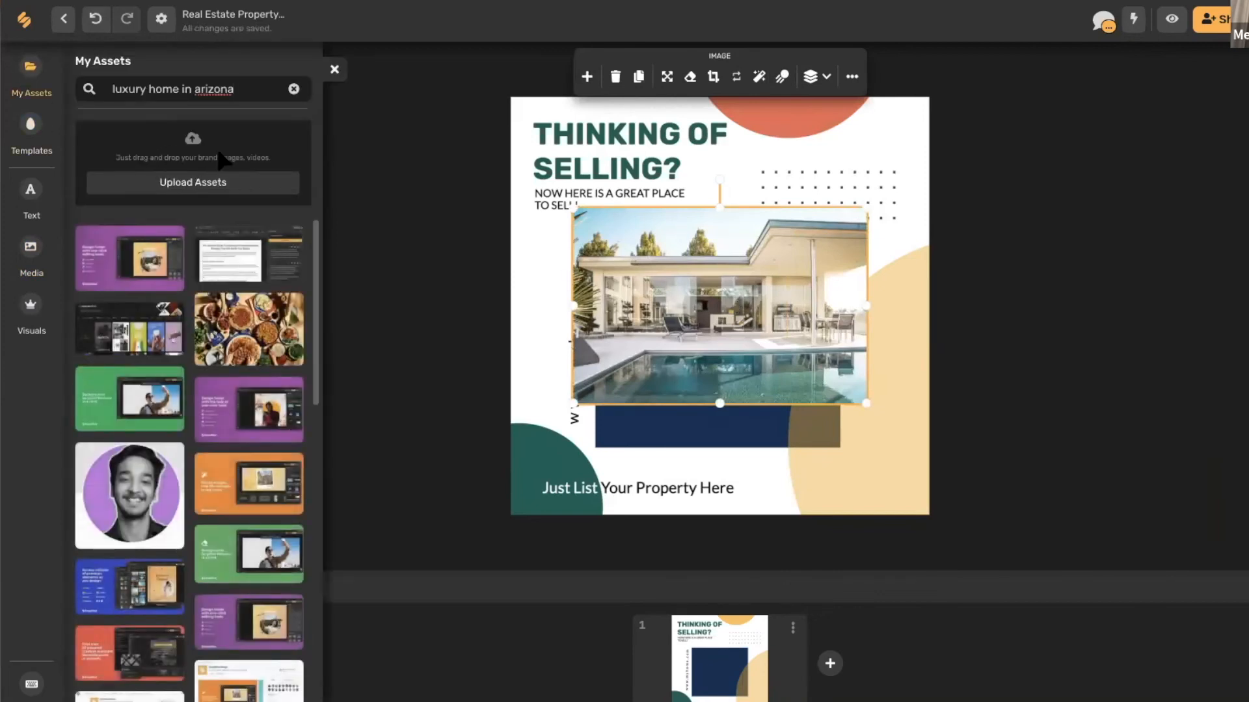
click(31, 254)
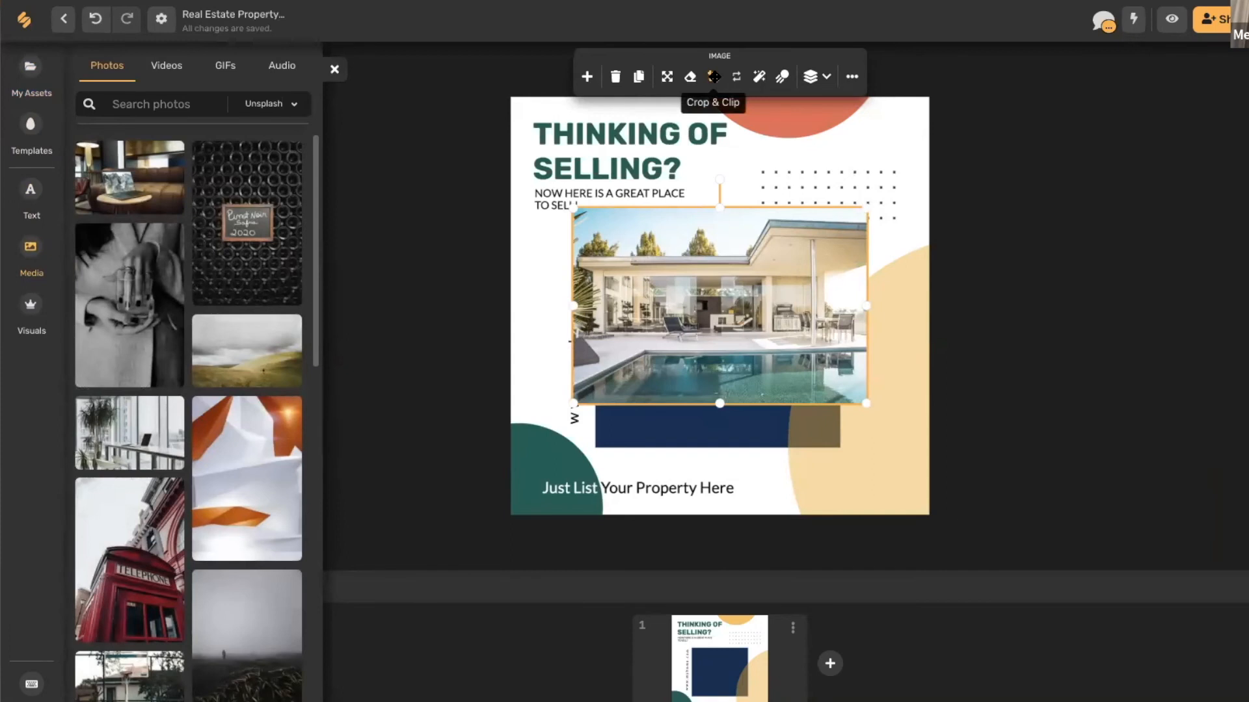
Crop the pool house photo to the Square 1:1 ratio and move it onto the navy rectangle
click(714, 77)
click(1190, 218)
drag(672, 382, 752, 382)
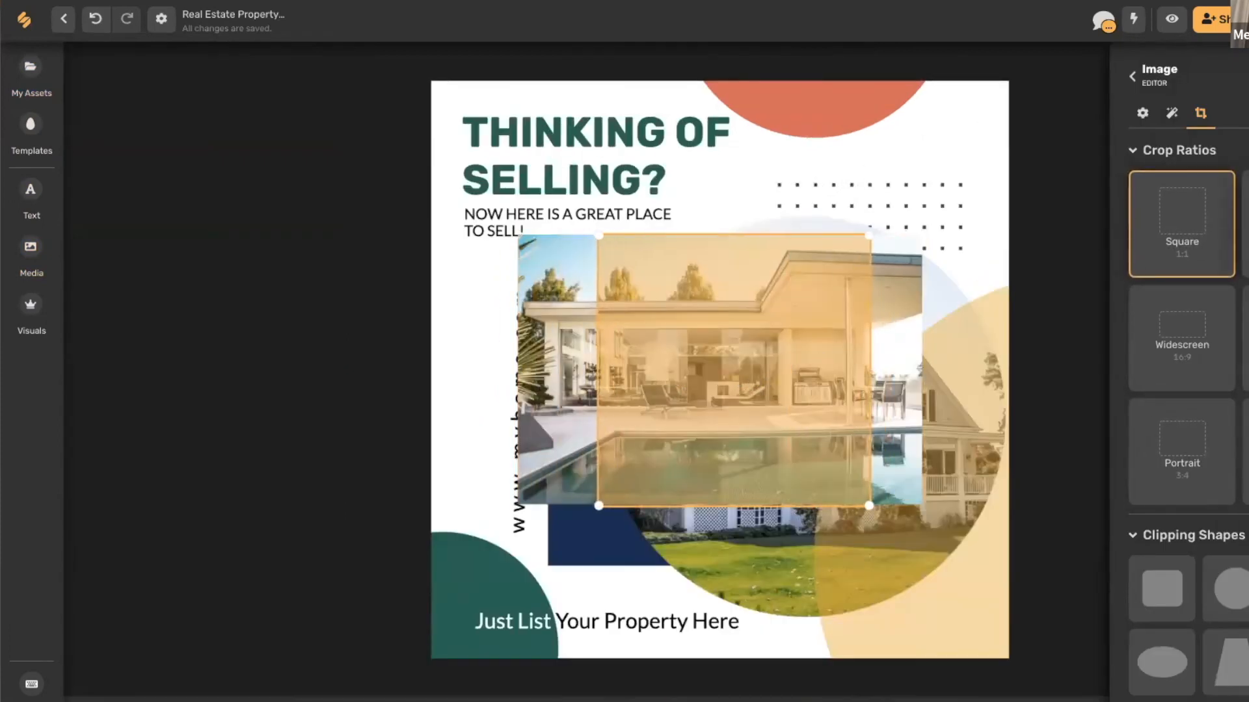
click(1074, 199)
drag(808, 293, 792, 339)
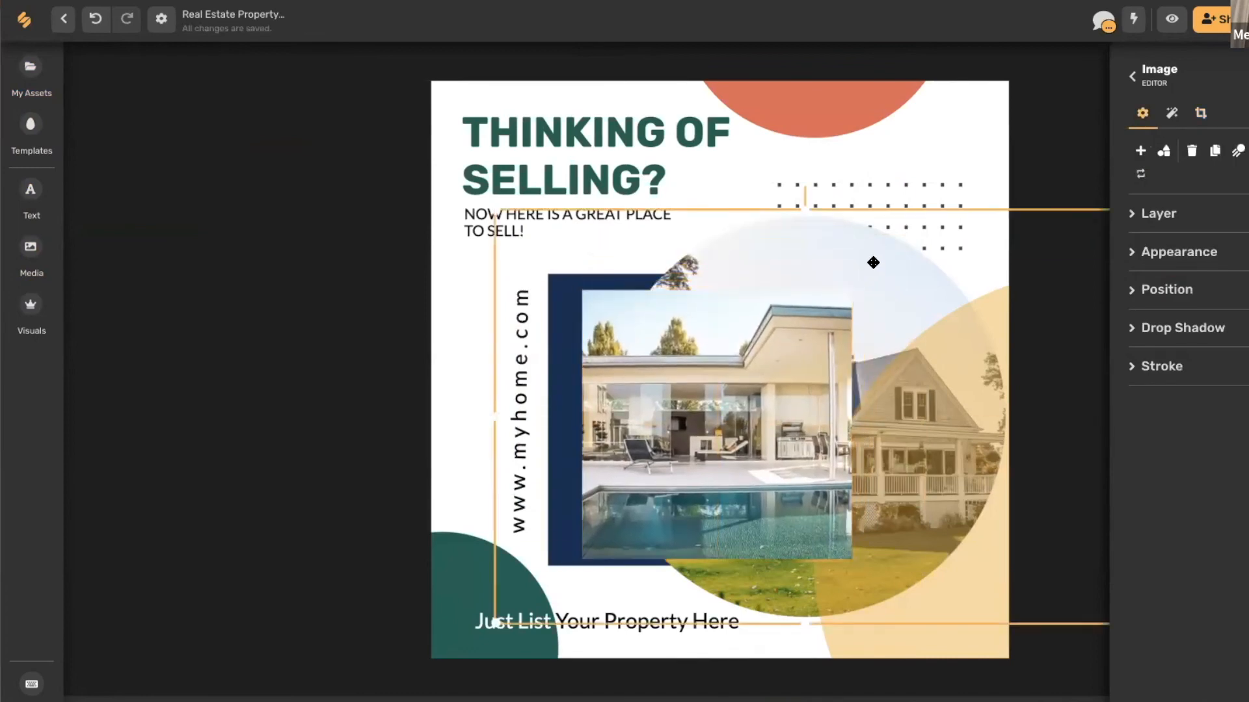
Delete the template's round house photo and resize the pool house photo and navy rectangle so the rectangle frames the photo
key(Delete)
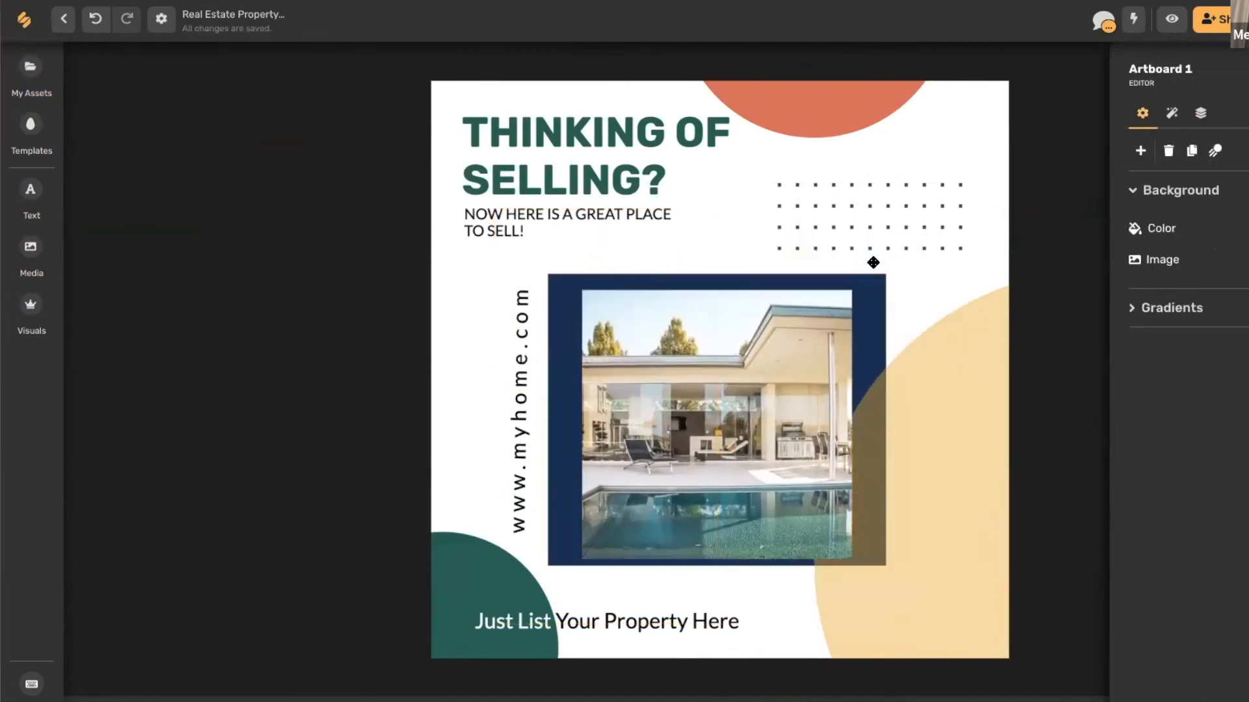
click(733, 389)
mouse_move(852, 291)
mouse_down()
mouse_move(872, 271)
mouse_move(848, 290)
mouse_up()
click(915, 433)
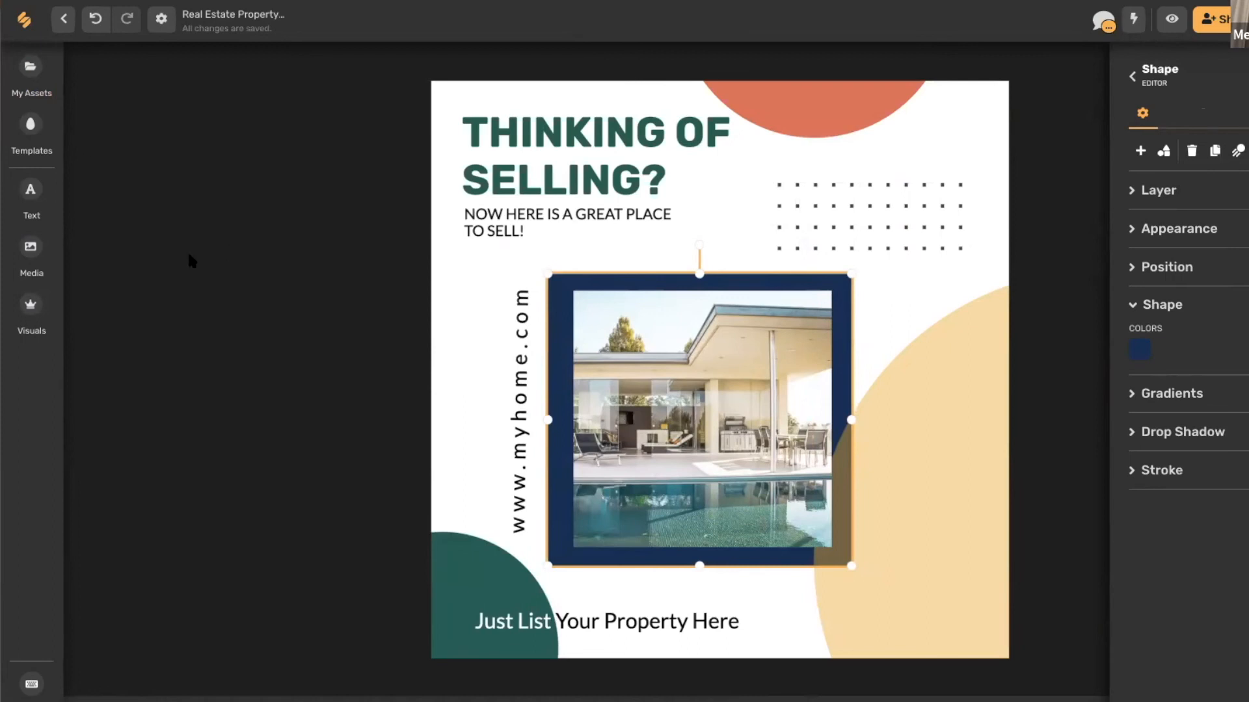
Leave the real estate design and open the dashboard
click(23, 25)
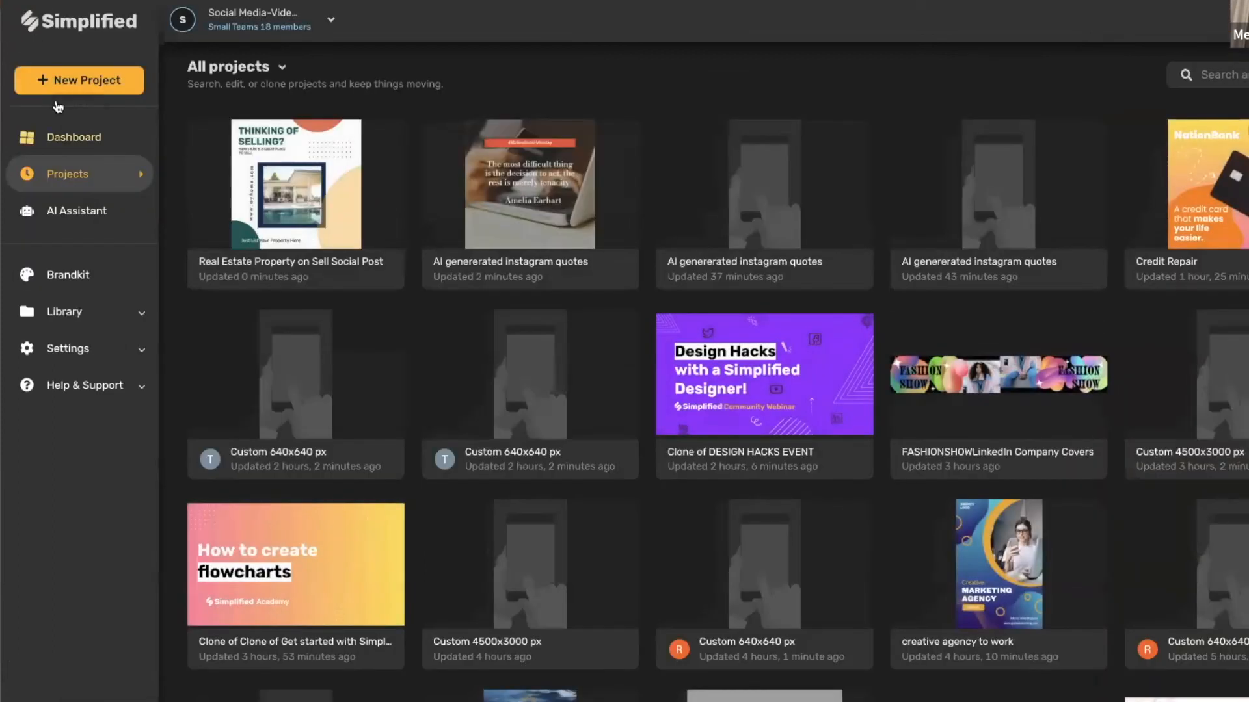
click(26, 138)
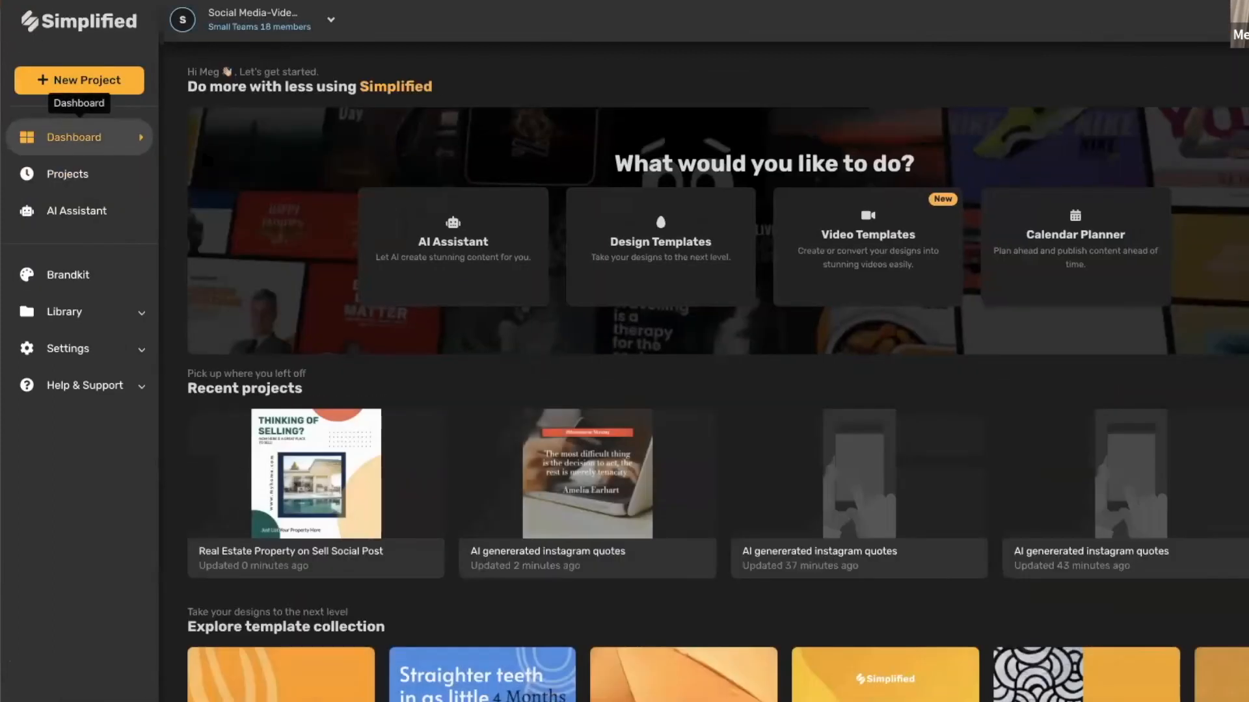
Search the design templates for "book" and look through the results for a suitable design
click(689, 253)
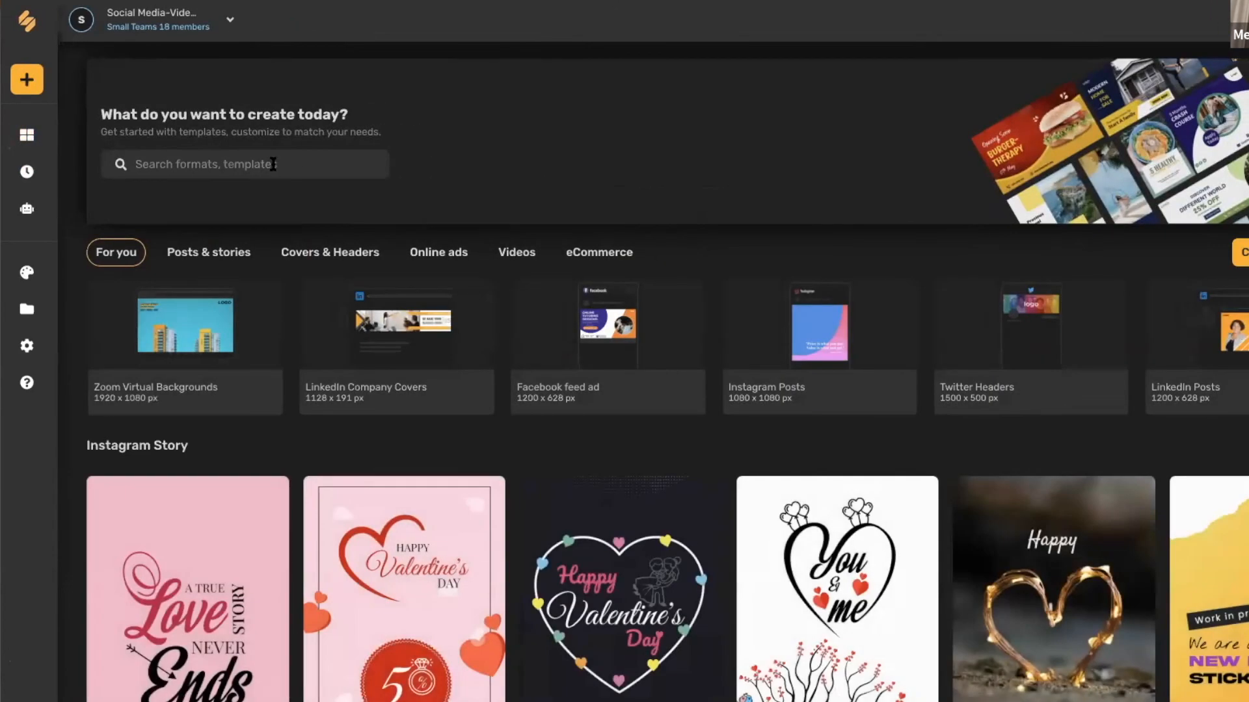
click(272, 164)
text(book)
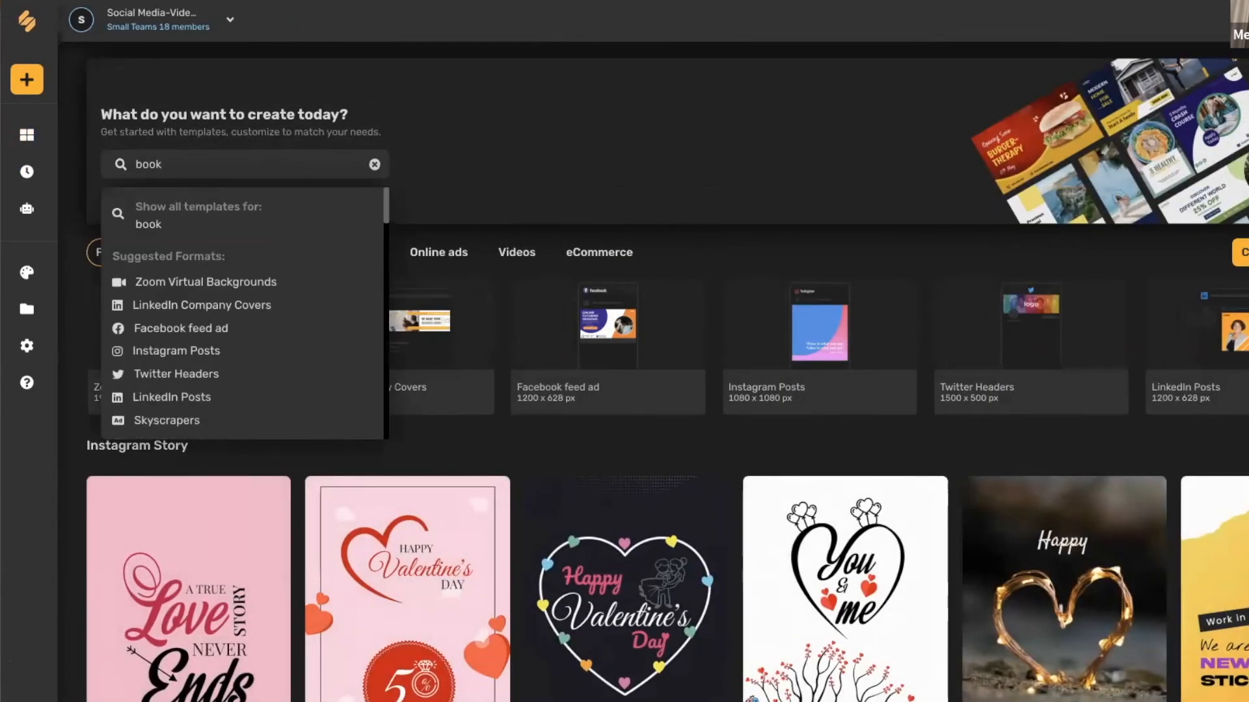
click(215, 214)
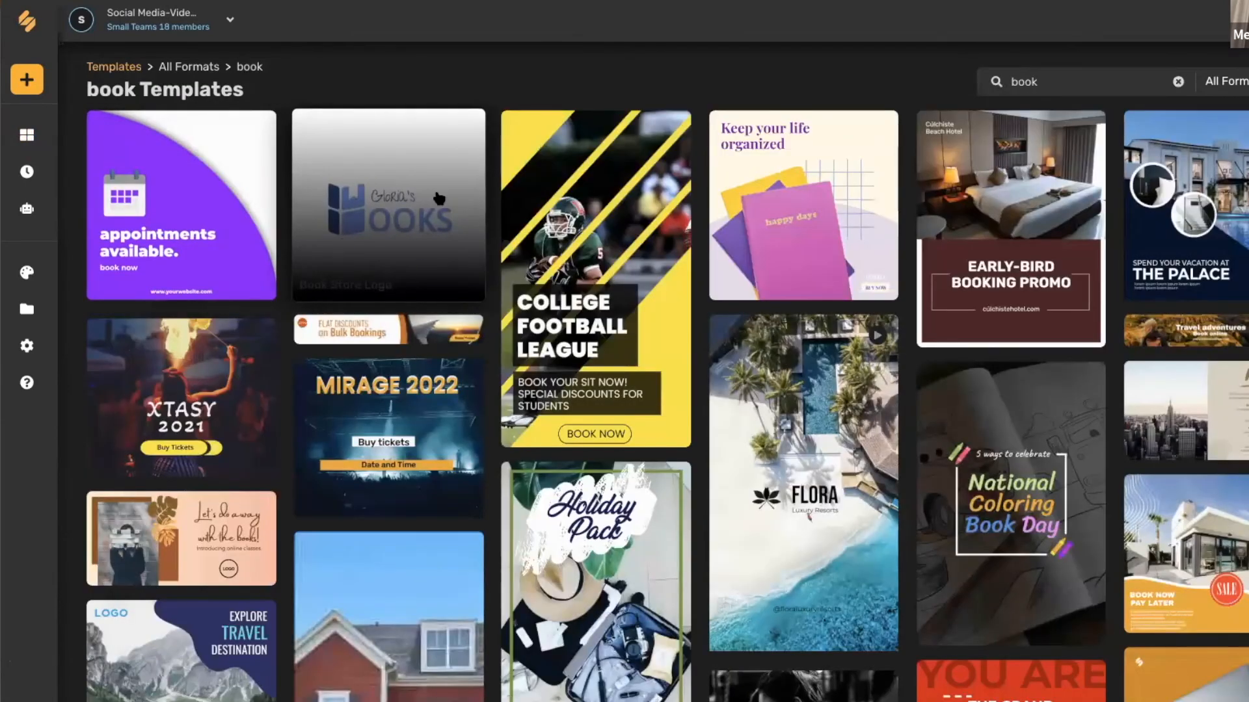
scroll(501, 345, down, 1)
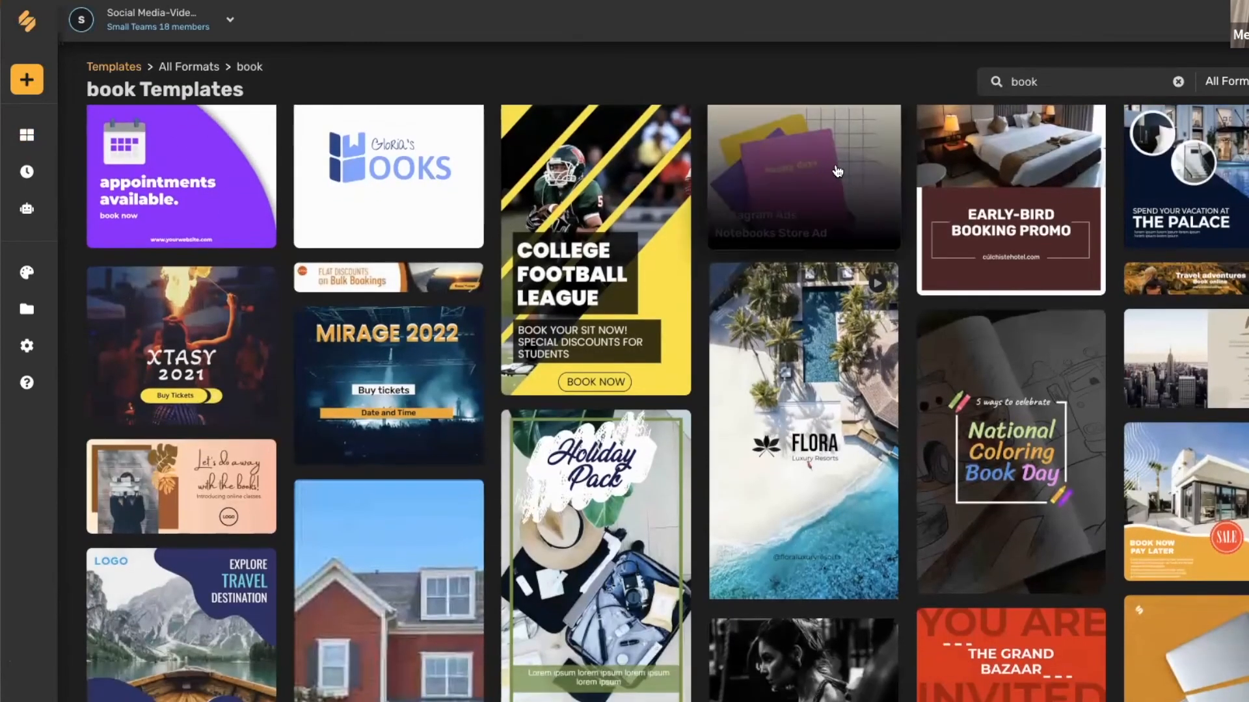
scroll(837, 171, down, 4)
scroll(837, 171, down, 10)
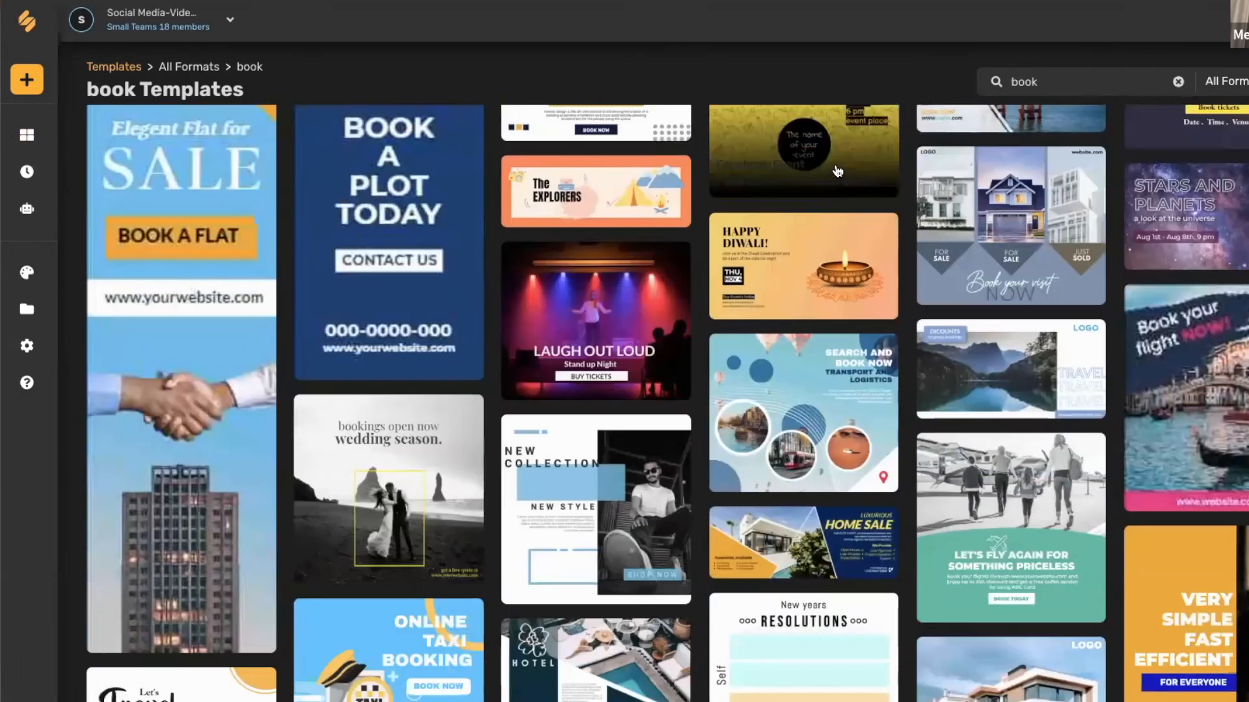
scroll(837, 172, up, 4)
scroll(837, 171, up, 10)
Search the templates for "writing" and open the "Another chance to write a new story" Instagram Story template
double_click(1025, 81)
text(w)
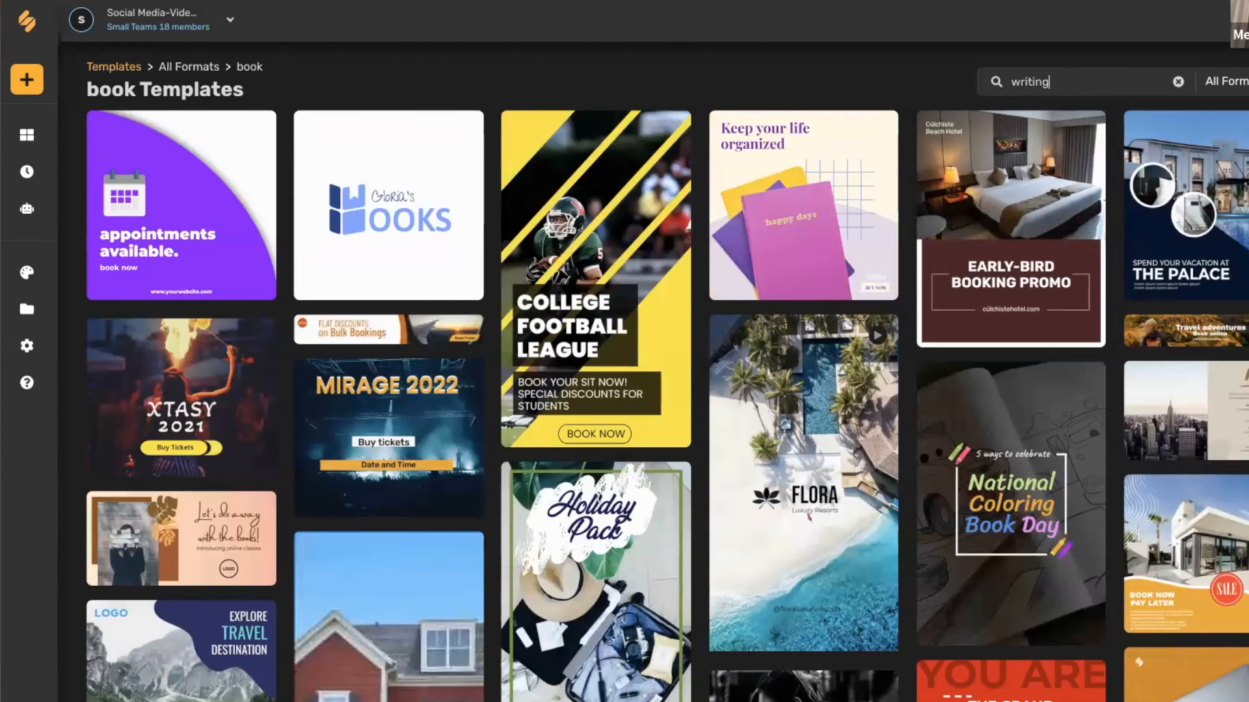
text(riting)
key(Return)
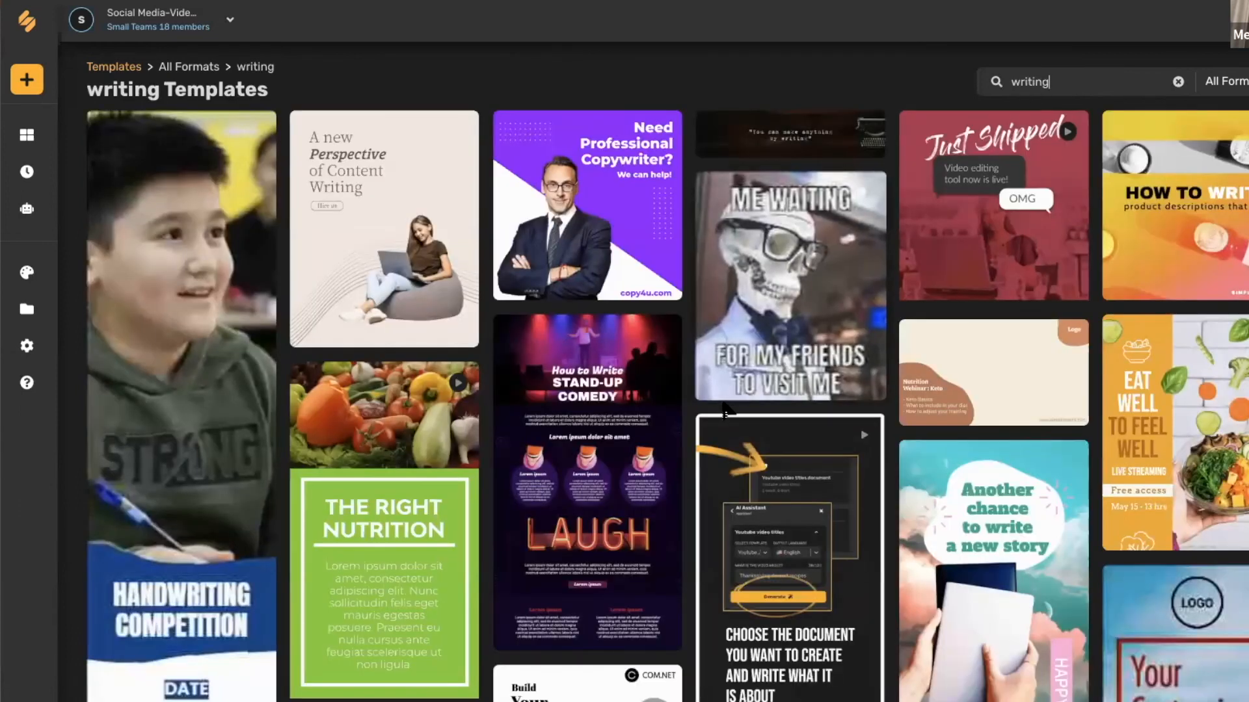
scroll(977, 384, down, 3)
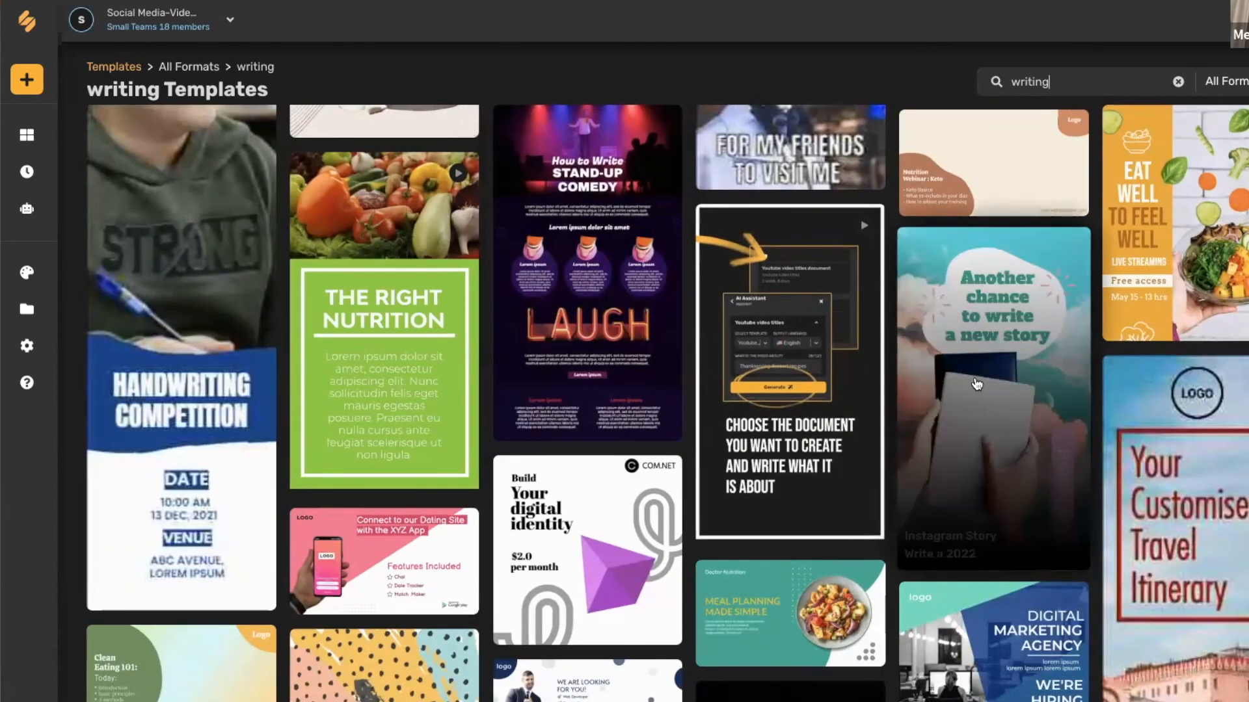
click(975, 379)
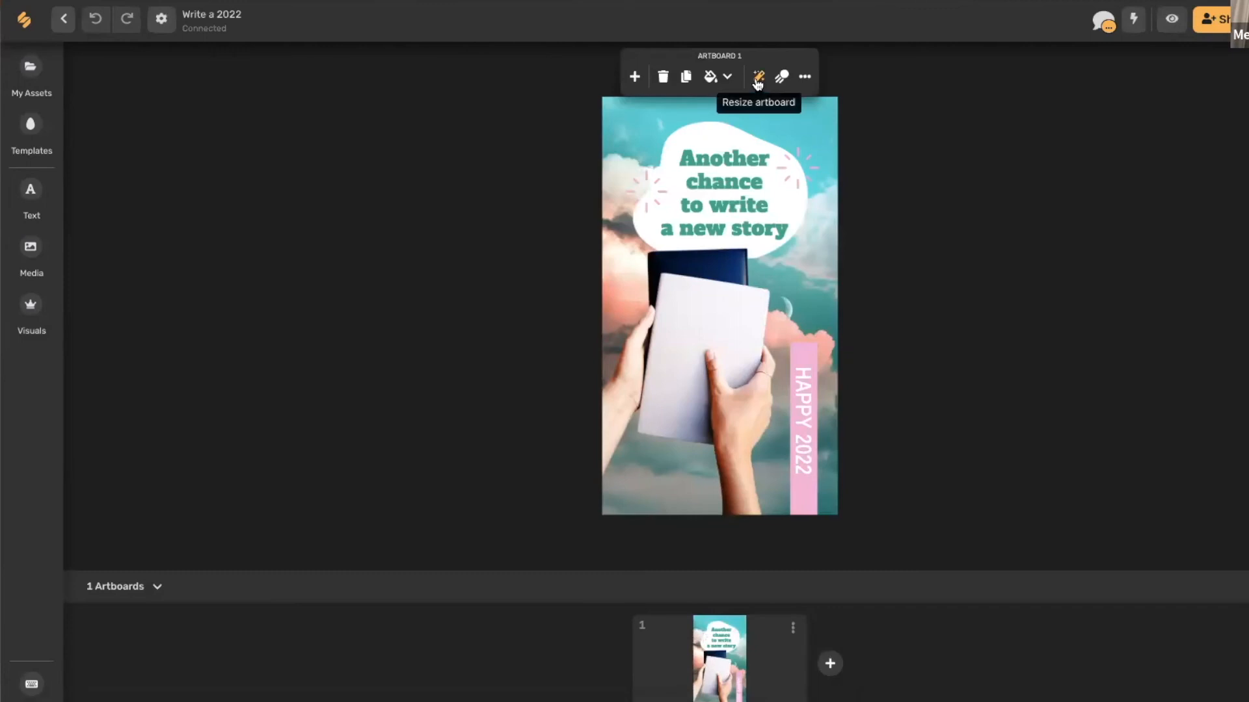
Find the Facebook formats and resize the artboard to Facebook Post, 940 x 788 px
click(758, 78)
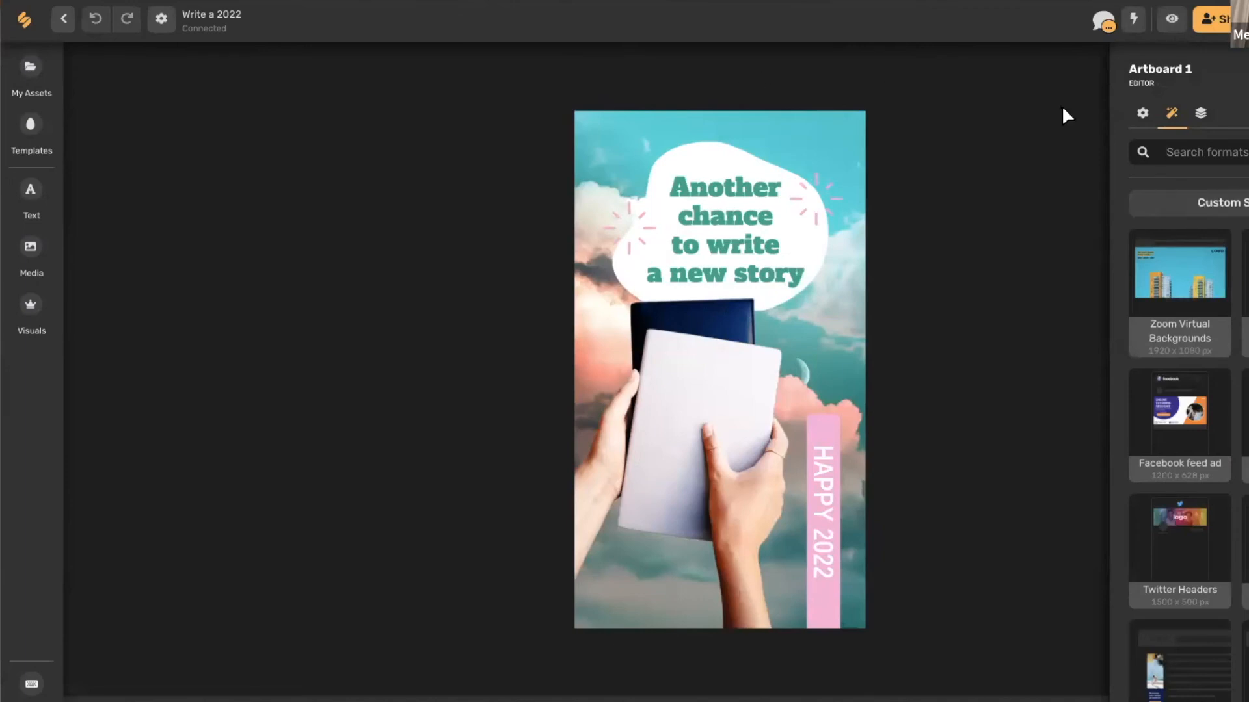
text(facebook)
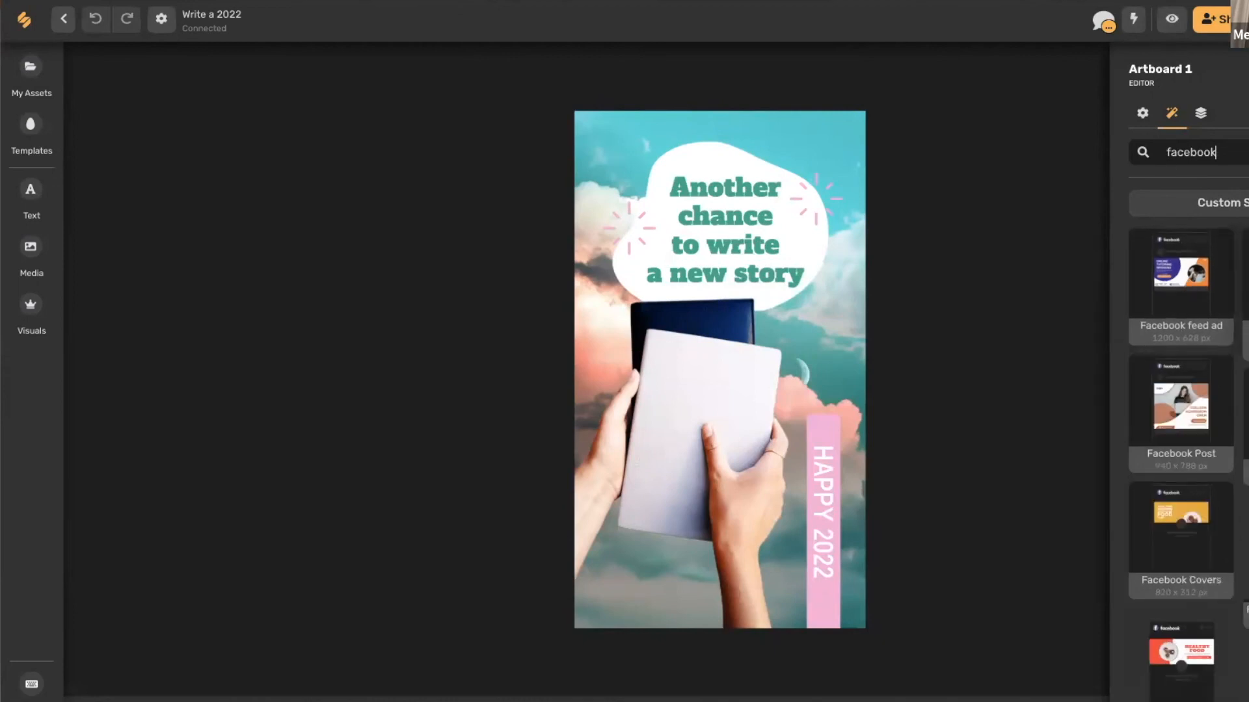
click(1197, 432)
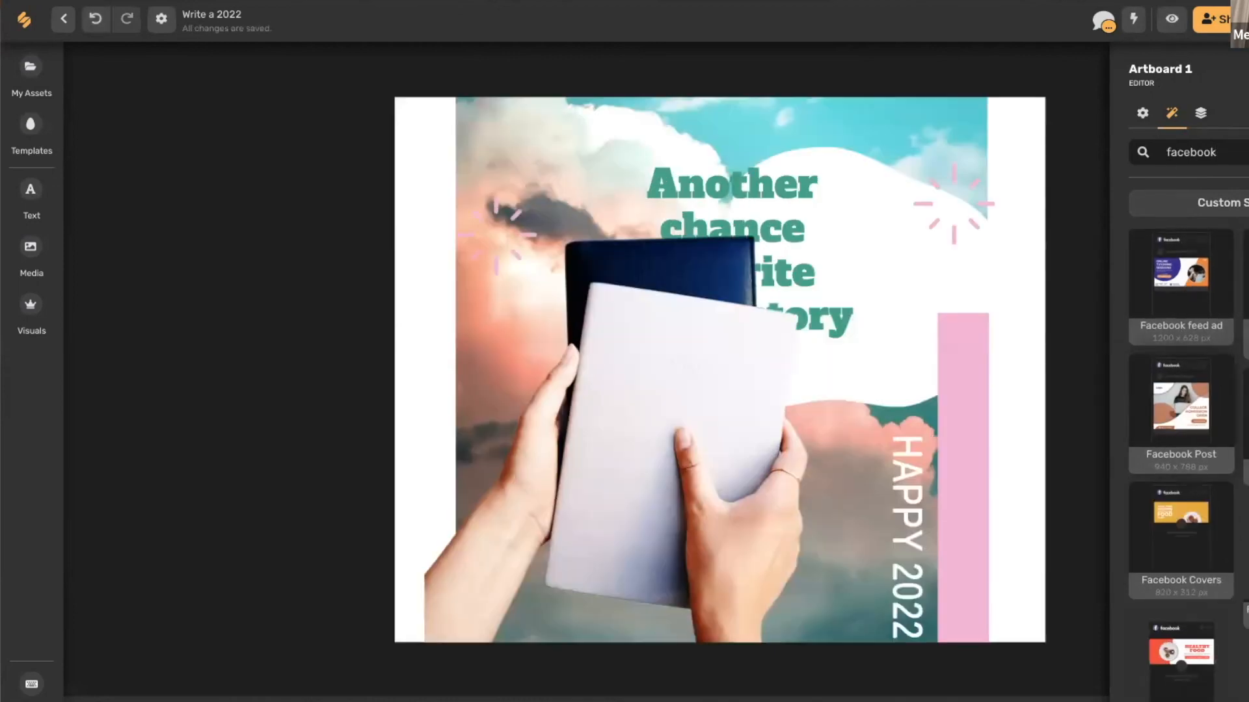
click(1014, 268)
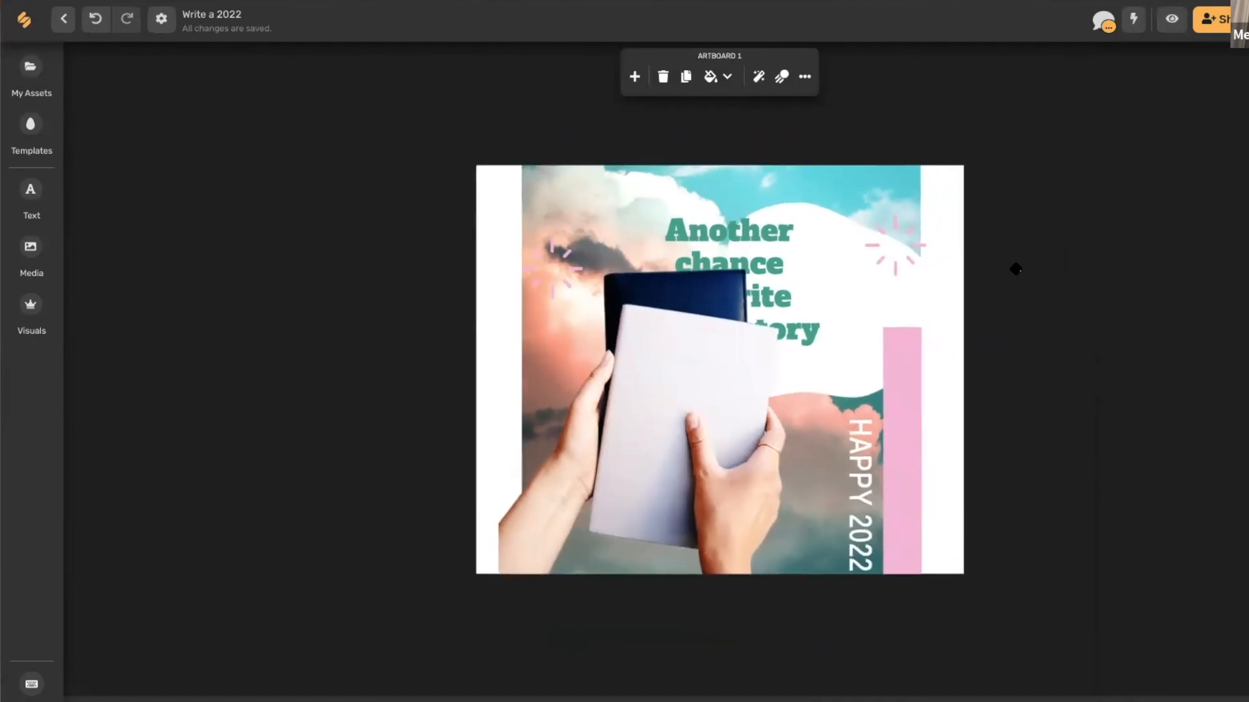
Scale all the design's elements down together and enlarge the sky background to span the full artboard width
drag(410, 117, 1055, 692)
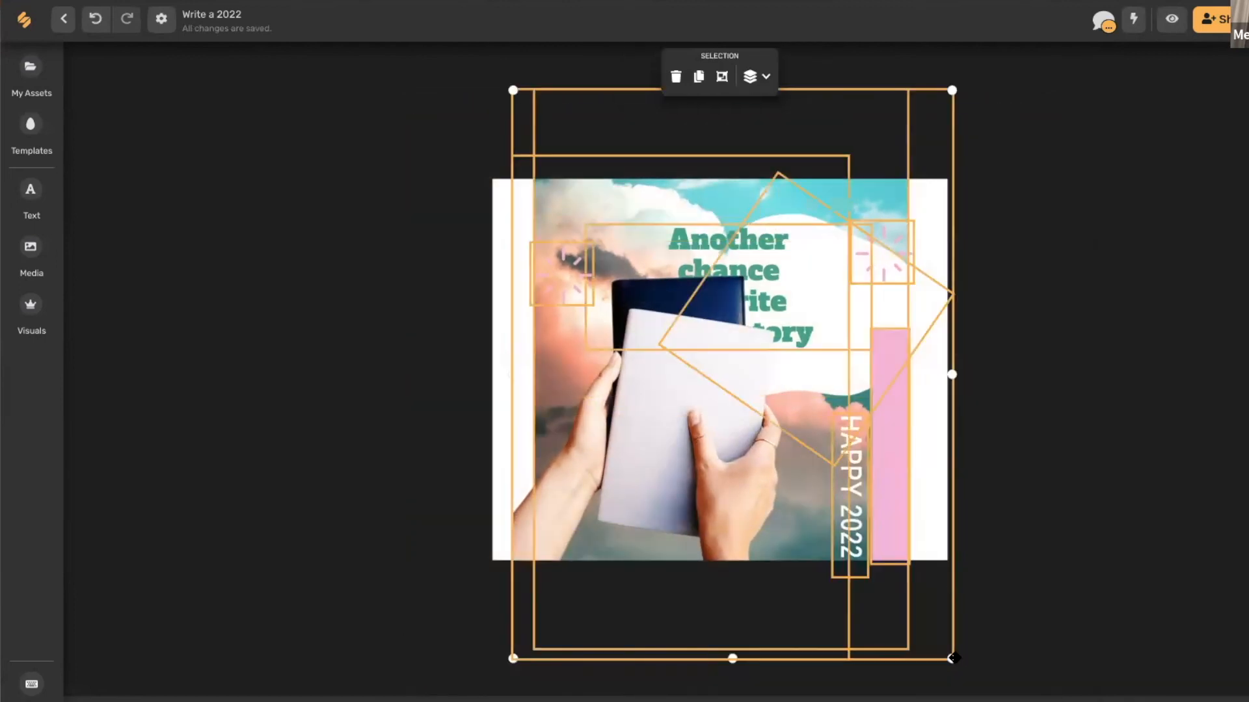
drag(951, 657, 878, 629)
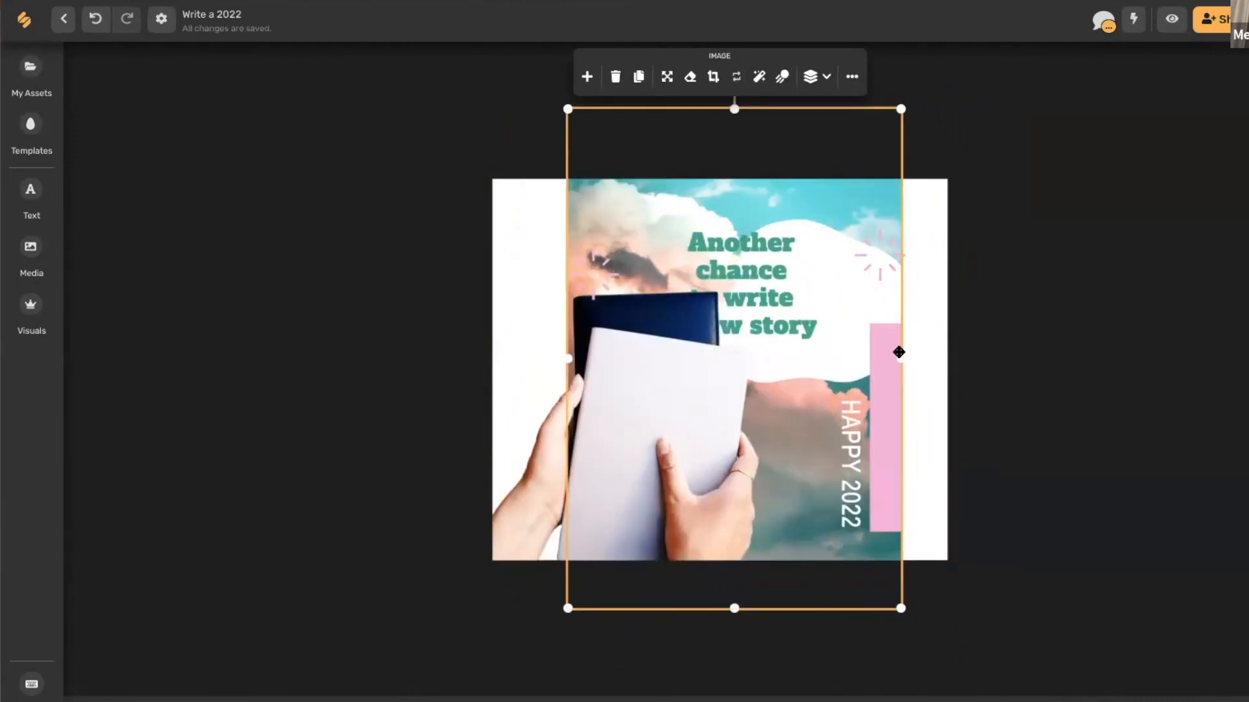
drag(924, 357, 999, 368)
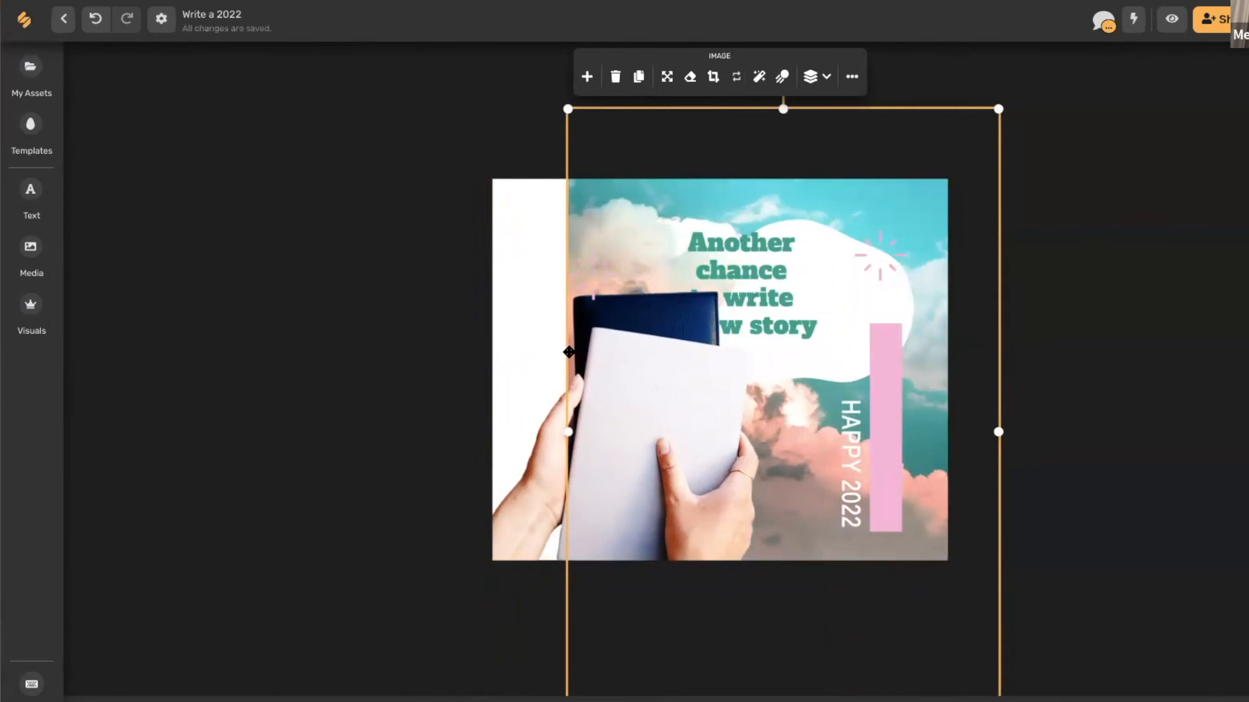
drag(566, 429, 444, 427)
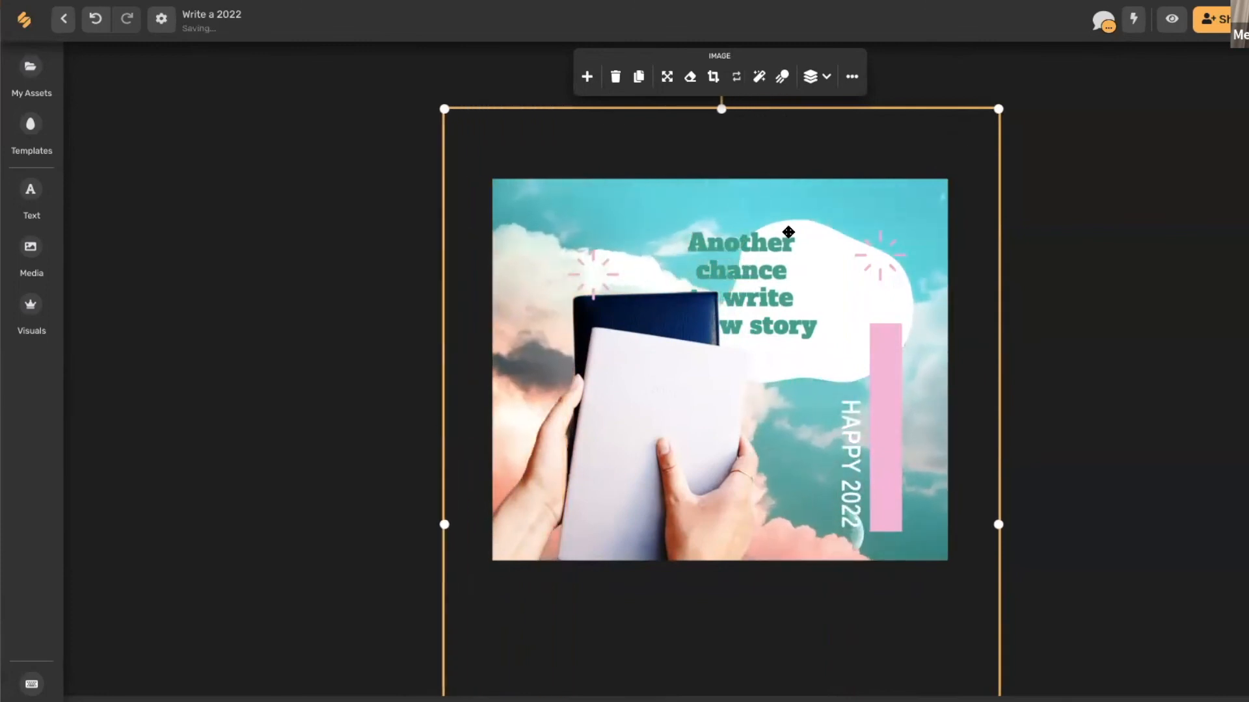
Shift the sky background upward and move the hands-and-books photo up and left, away from the headline
drag(775, 195, 761, 162)
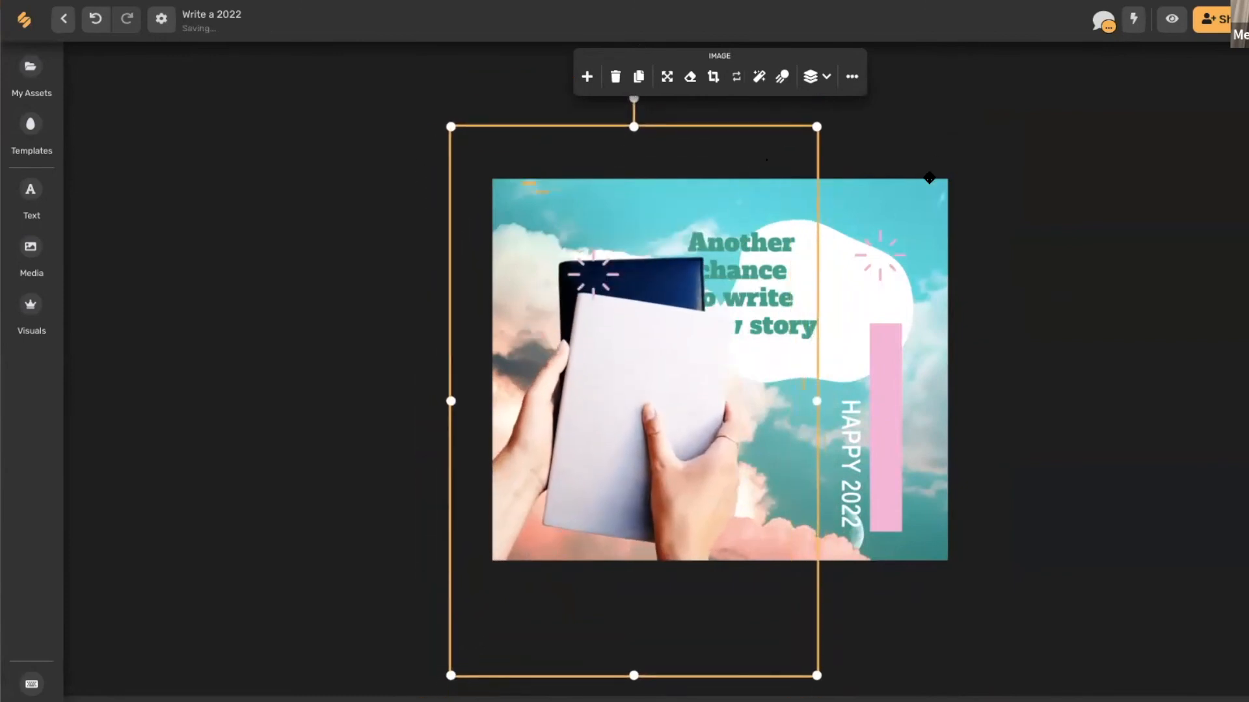
drag(906, 203, 906, 100)
click(1033, 316)
click(744, 264)
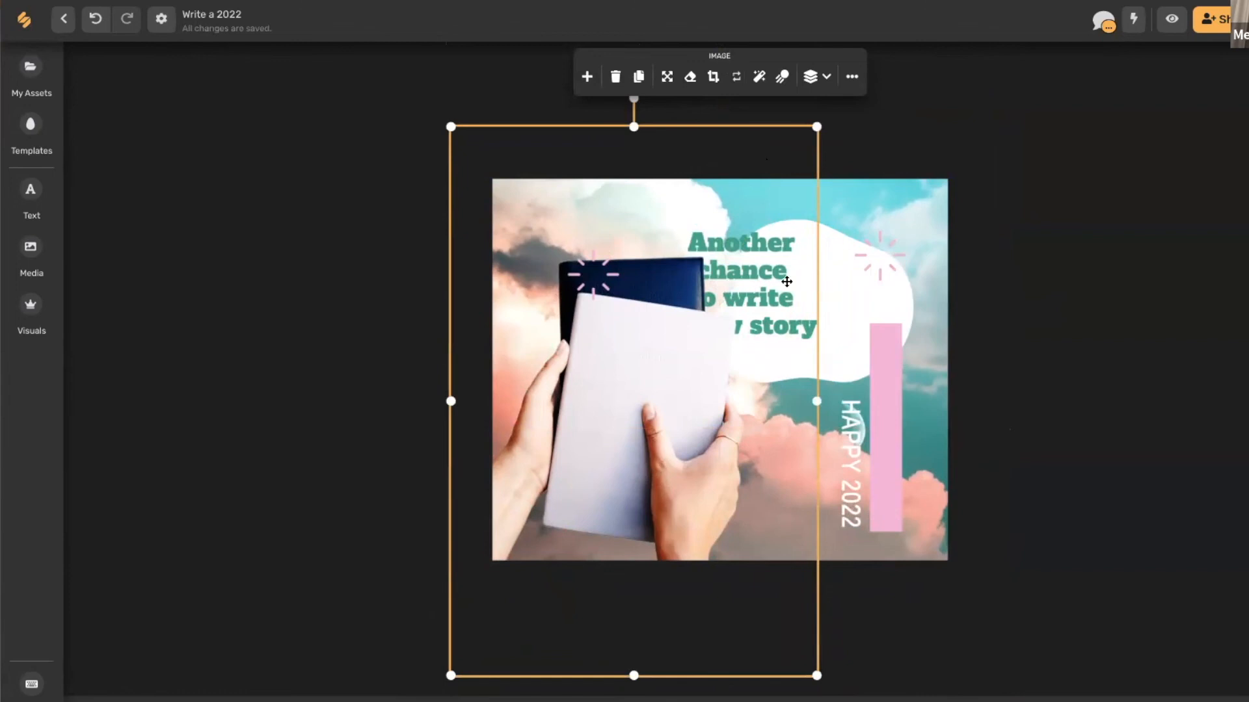
drag(766, 281, 748, 288)
Bring the "Another chance to write a new story" headline to the front, above the books photo
click(820, 289)
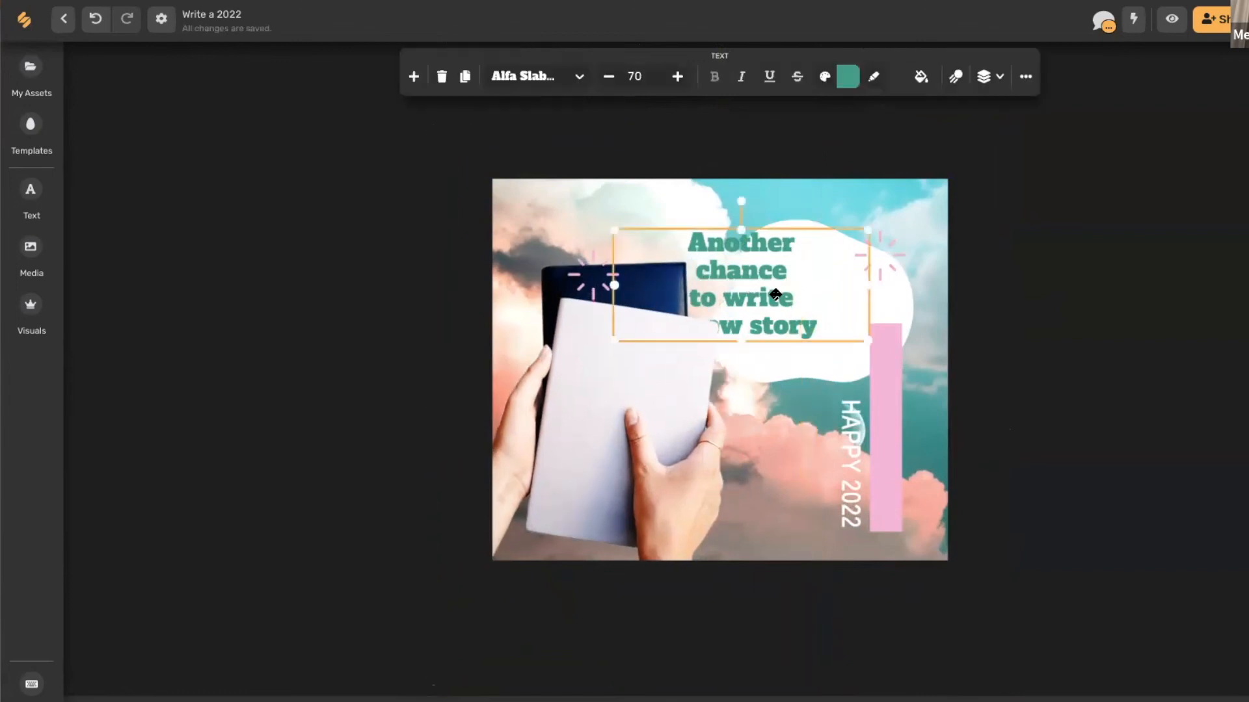
right_click(783, 299)
click(809, 329)
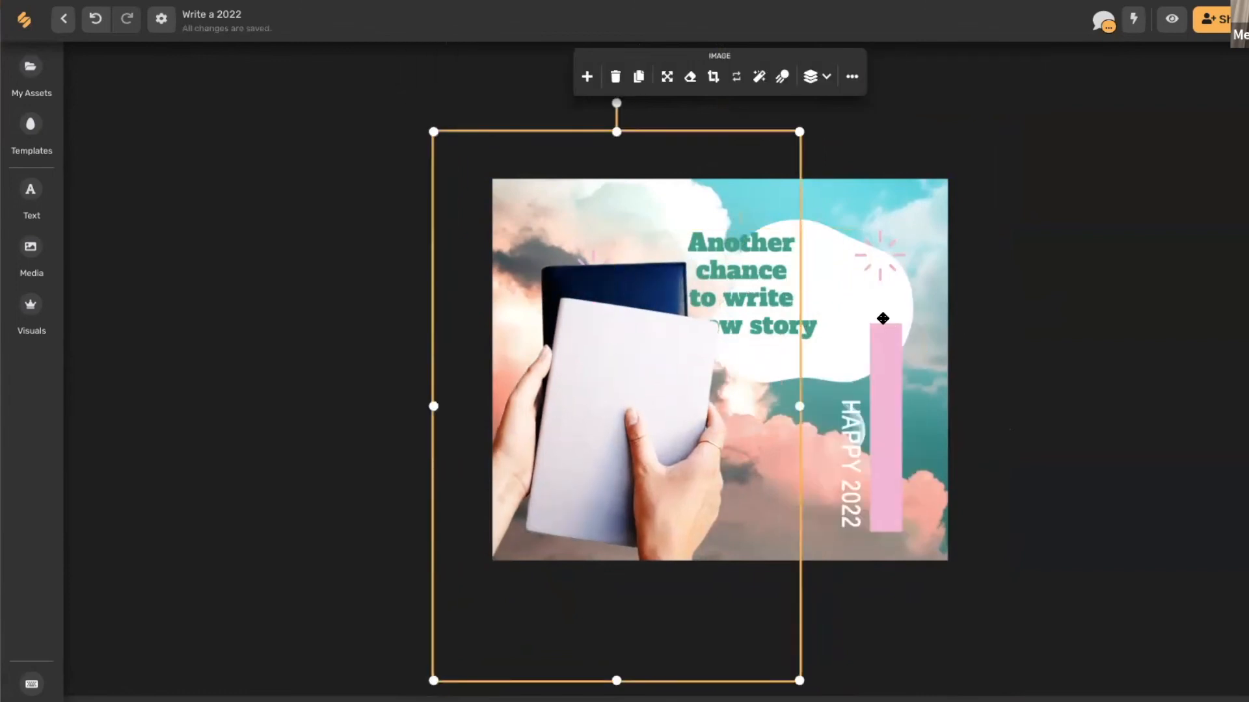
click(809, 317)
right_click(814, 316)
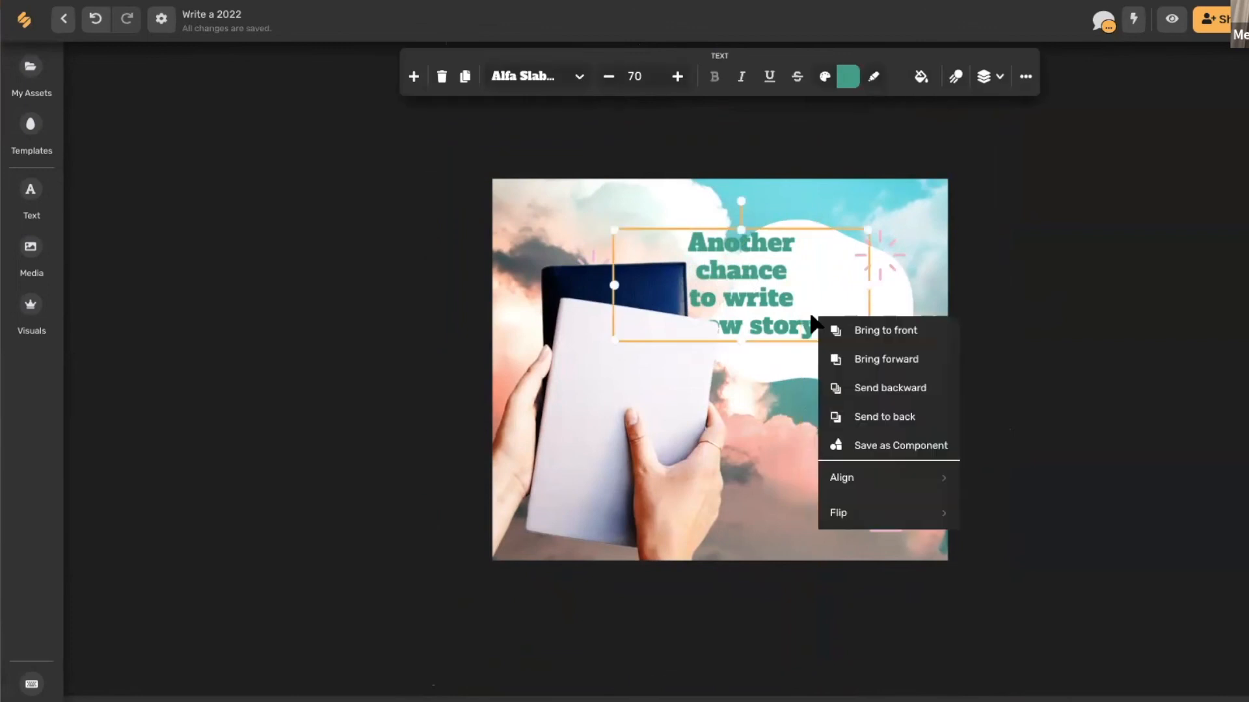
click(854, 331)
click(1060, 346)
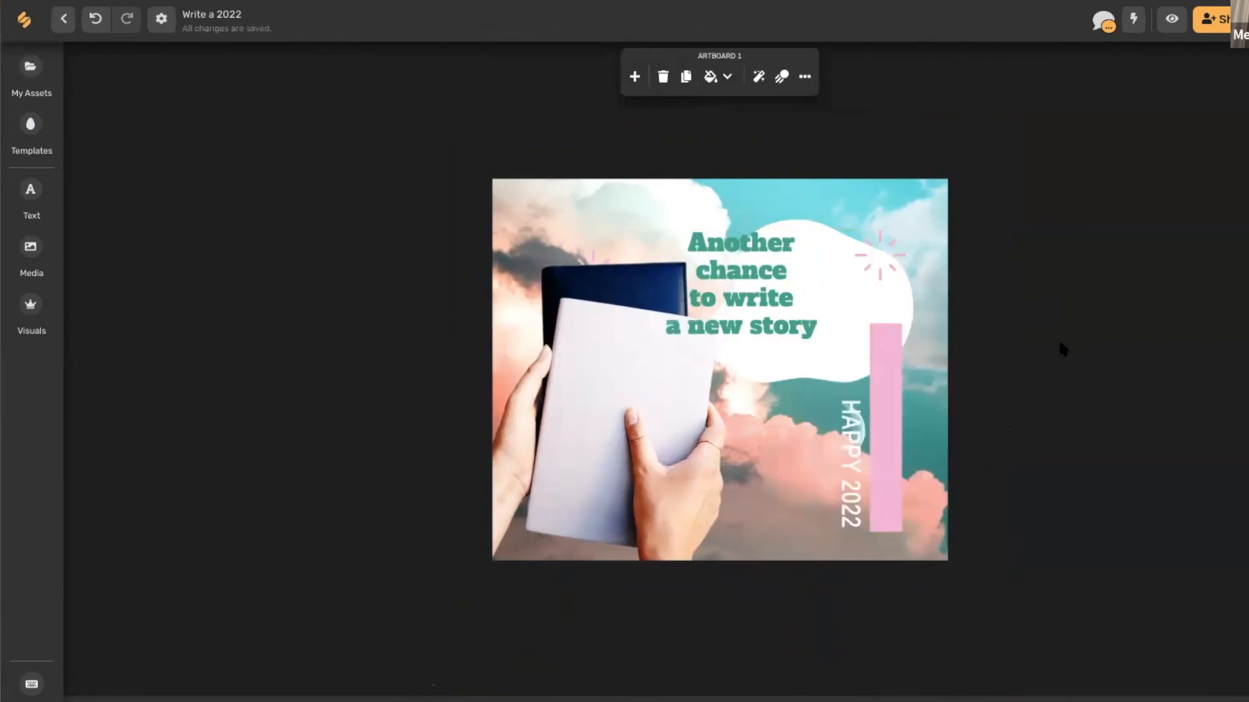
Move the pink bar and the "HAPPY 2022" text together toward the artboard's right edge
click(889, 478)
shift+click(851, 484)
drag(850, 504, 901, 514)
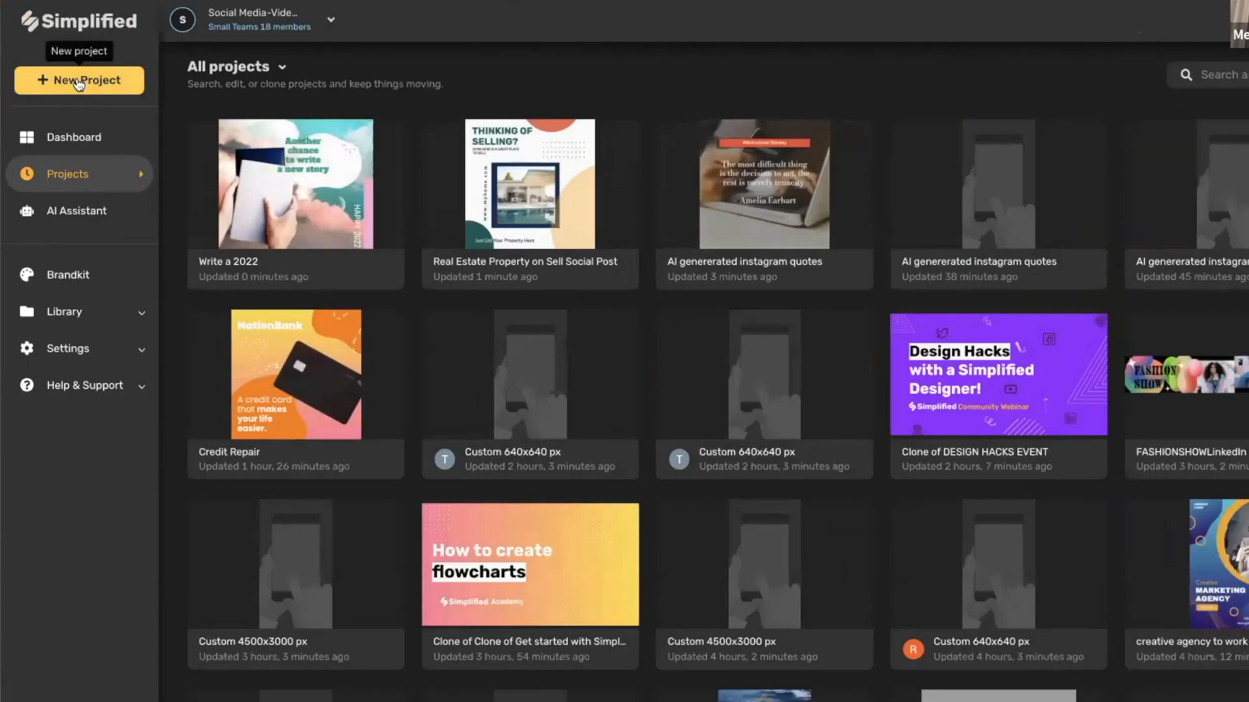
Create a new 1080 x 1080 px Instagram Posts design and add a desert butte photo from an "arizona" photo search
click(78, 82)
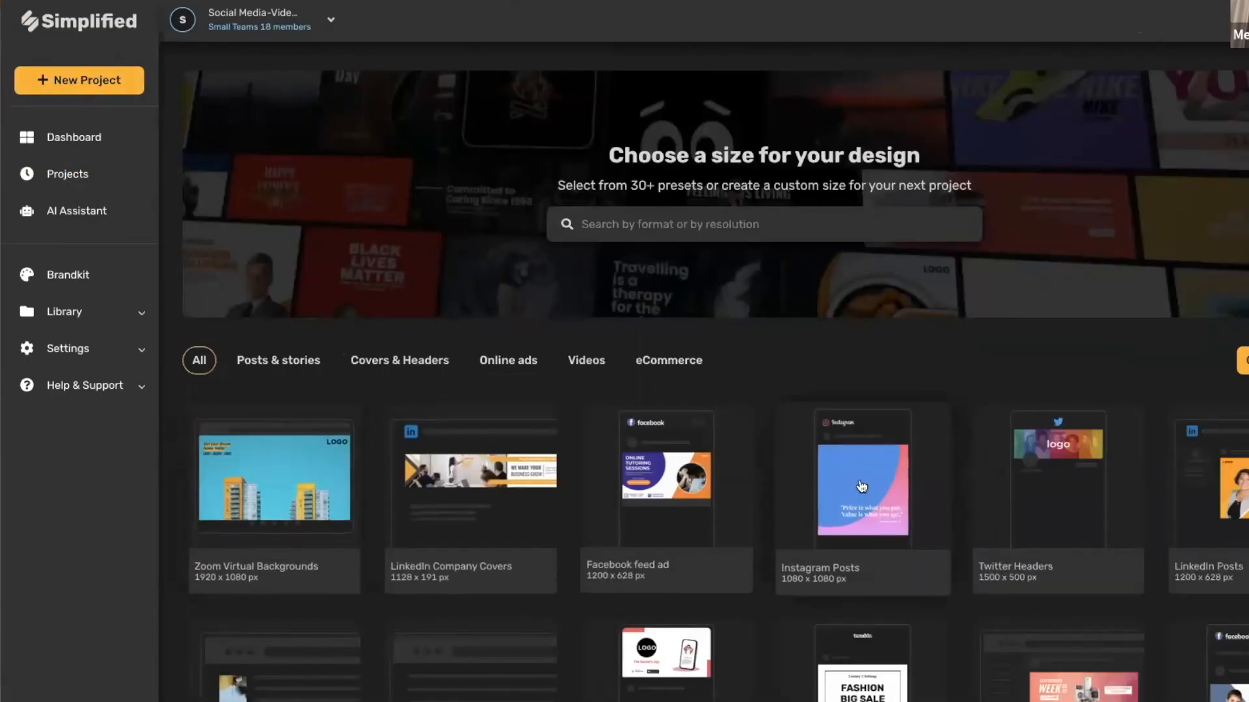
click(863, 488)
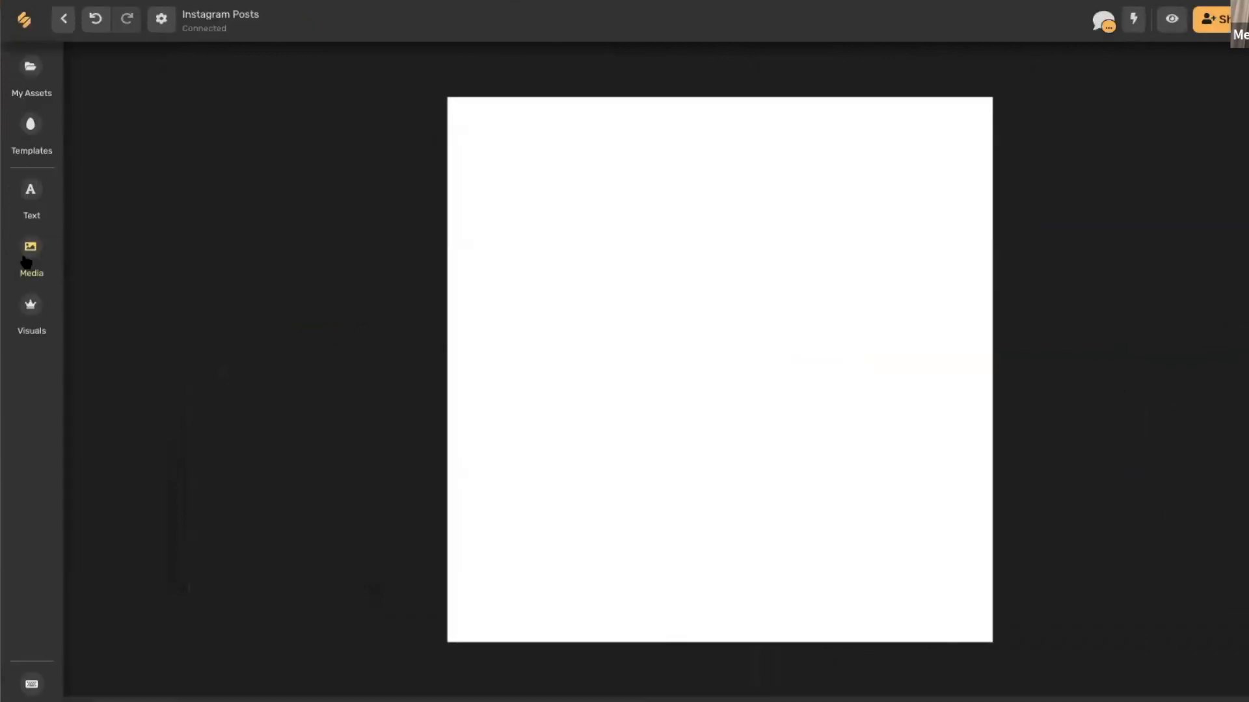
click(26, 262)
click(129, 106)
text(arizona)
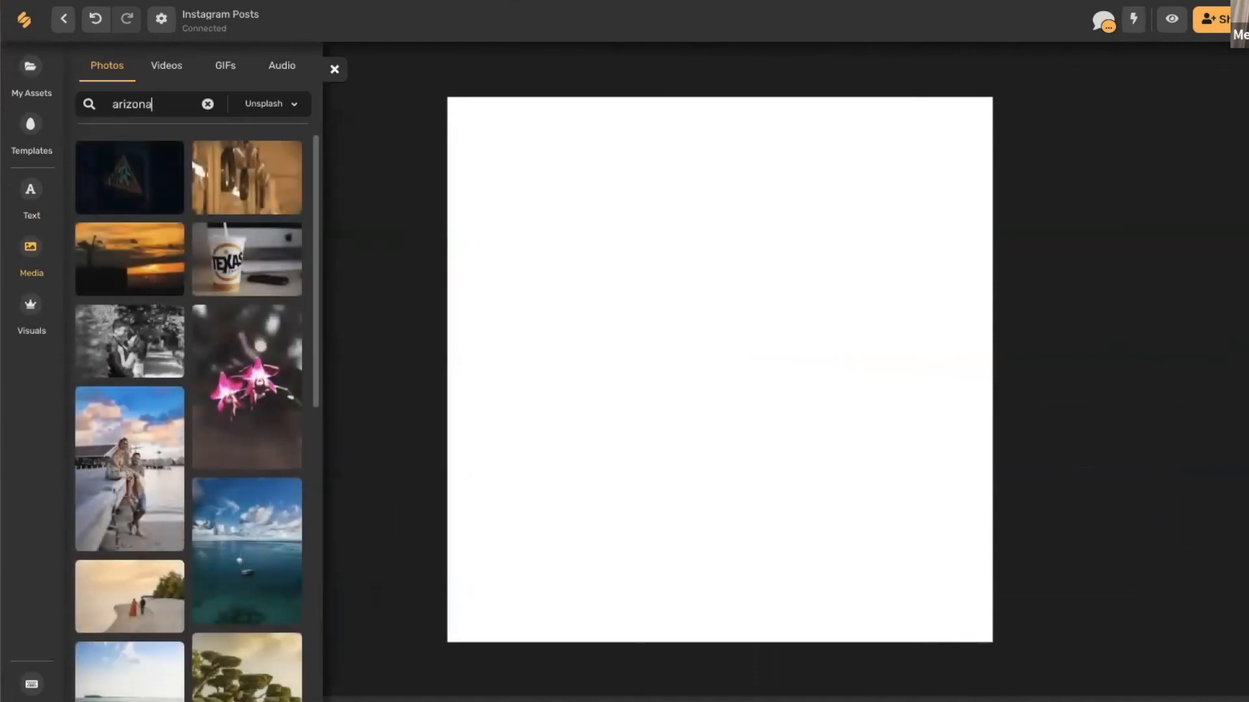
click(138, 188)
Enlarge and position the desert photo so that it covers the whole artboard with the butte on the right
click(752, 357)
drag(753, 357, 658, 218)
drag(817, 378, 1172, 652)
drag(679, 588, 630, 585)
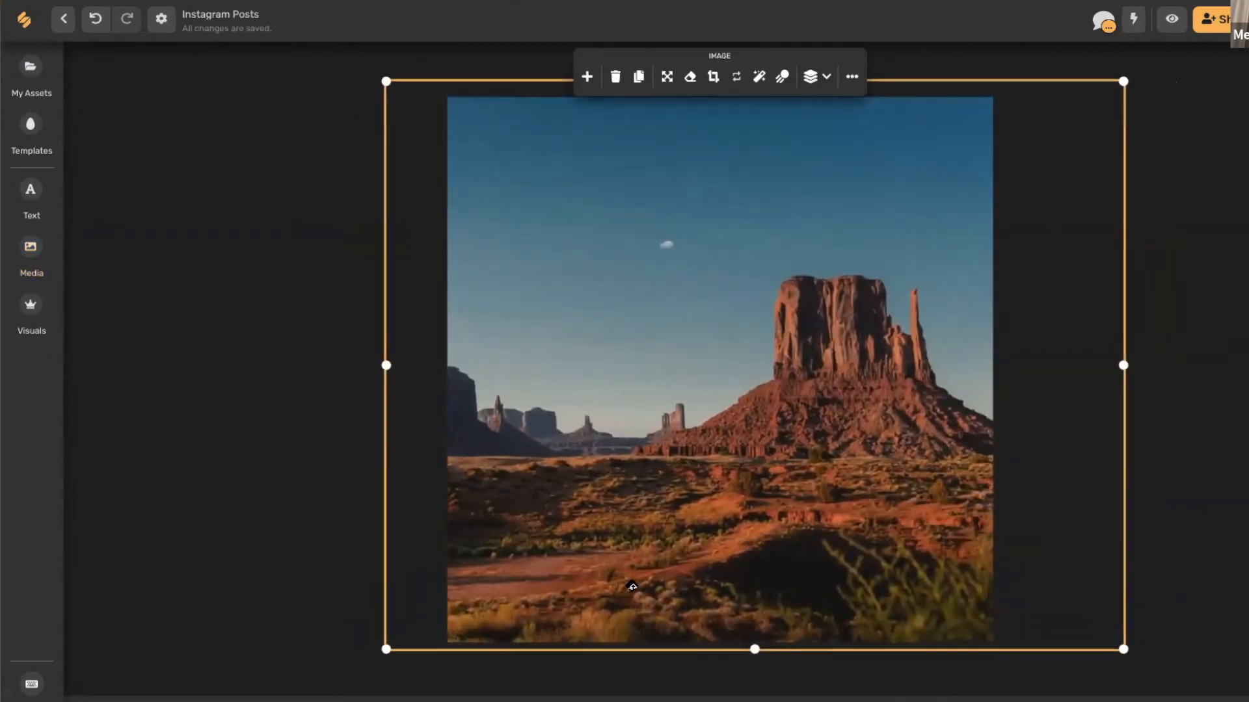
Add an orange blob shape over the desert photo and search the photos for "home"
click(152, 380)
click(39, 253)
double_click(159, 104)
text(moo)
text(ern home)
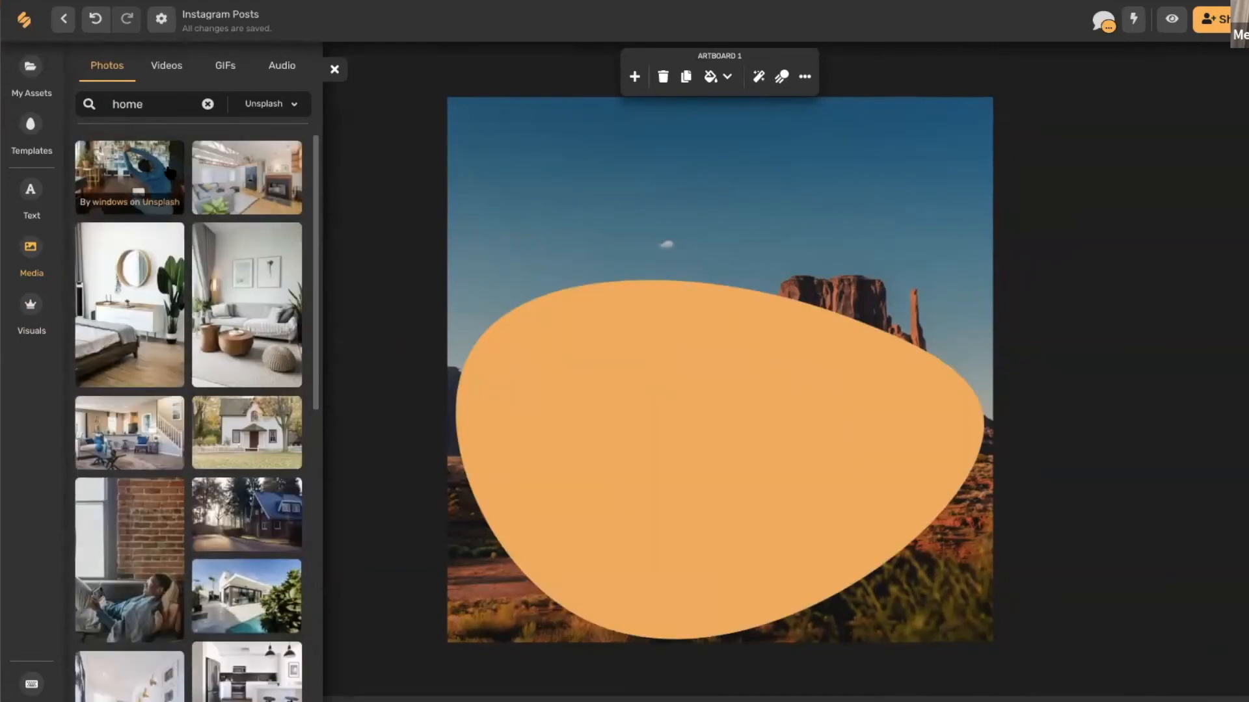
Search the photos for "house" and add the modern white house photo to the design
click(152, 103)
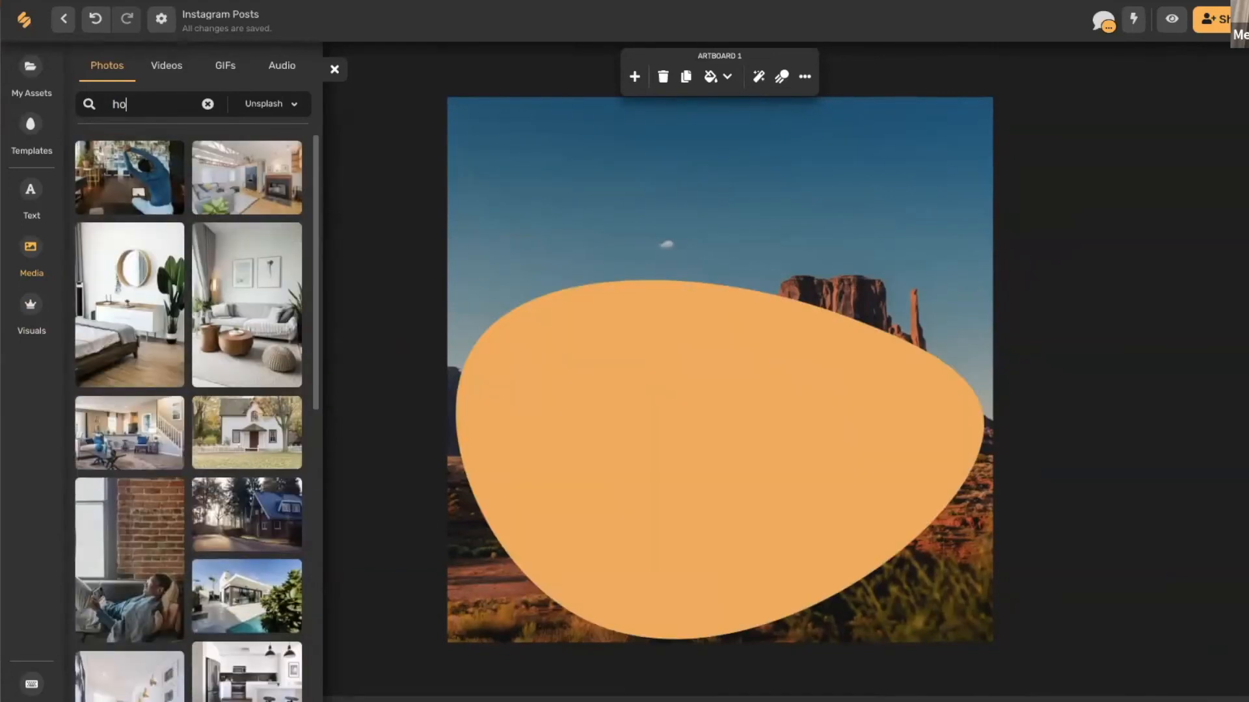
text(use)
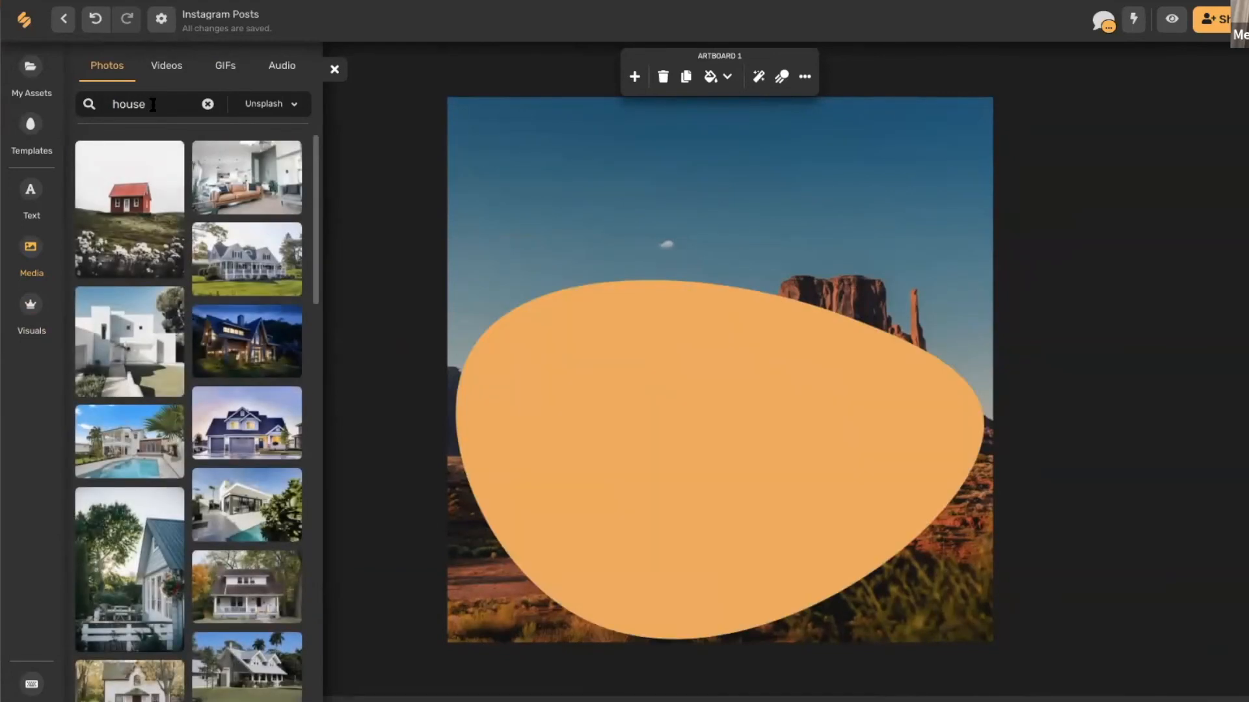
click(127, 339)
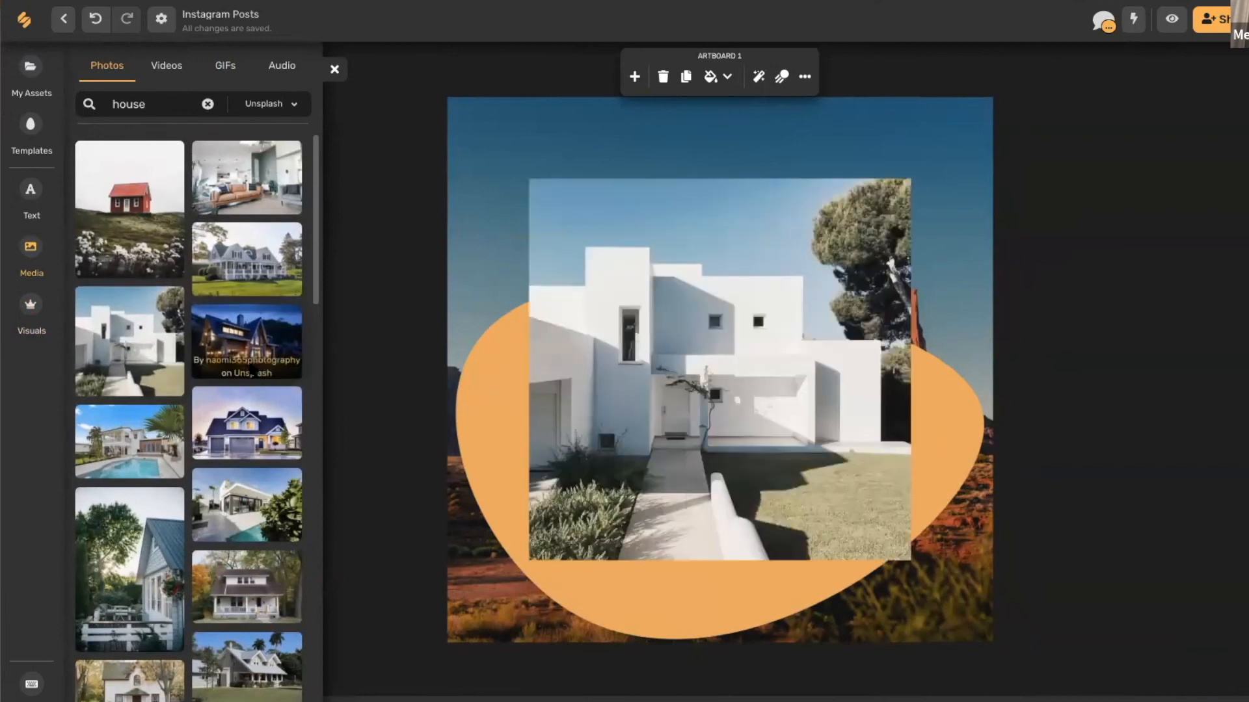
Remove the house photo's background and move the house and the orange blob toward the artboard's lower left
click(649, 396)
click(691, 78)
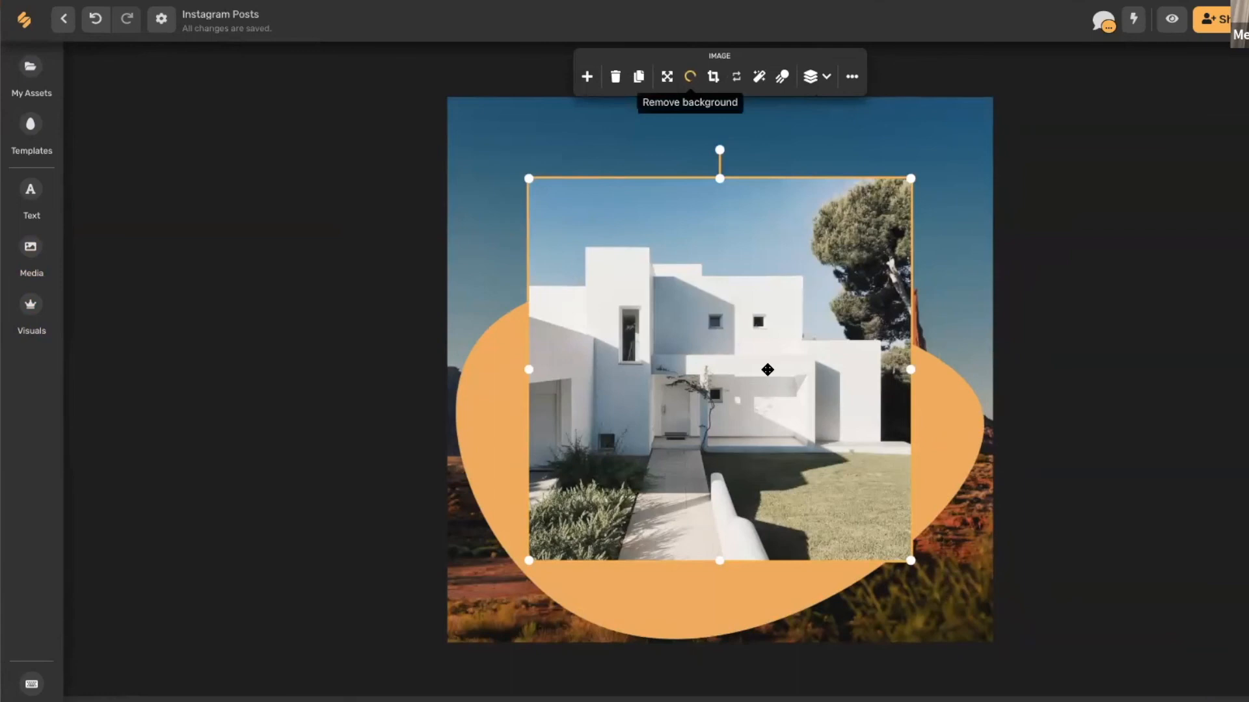
drag(782, 439, 726, 546)
click(919, 402)
drag(895, 406, 792, 437)
click(747, 455)
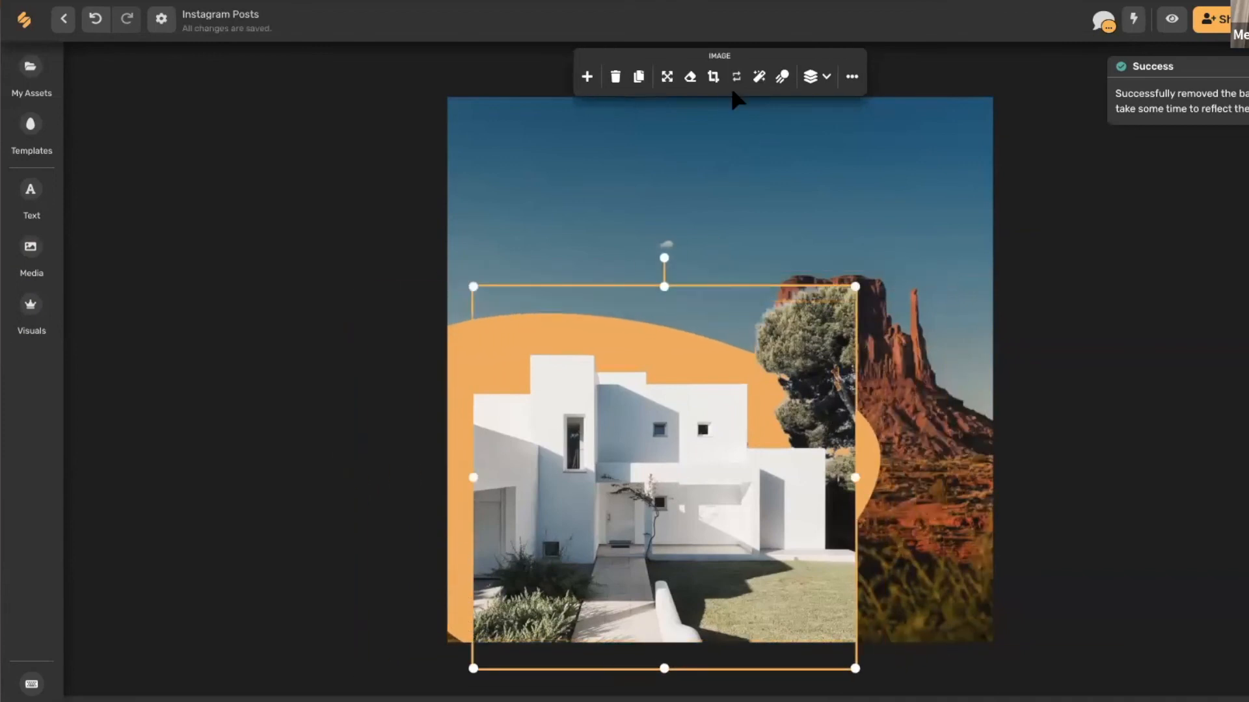
Crop the tree and the adjoining strip off the right side of the house photo
click(713, 77)
drag(859, 480, 758, 480)
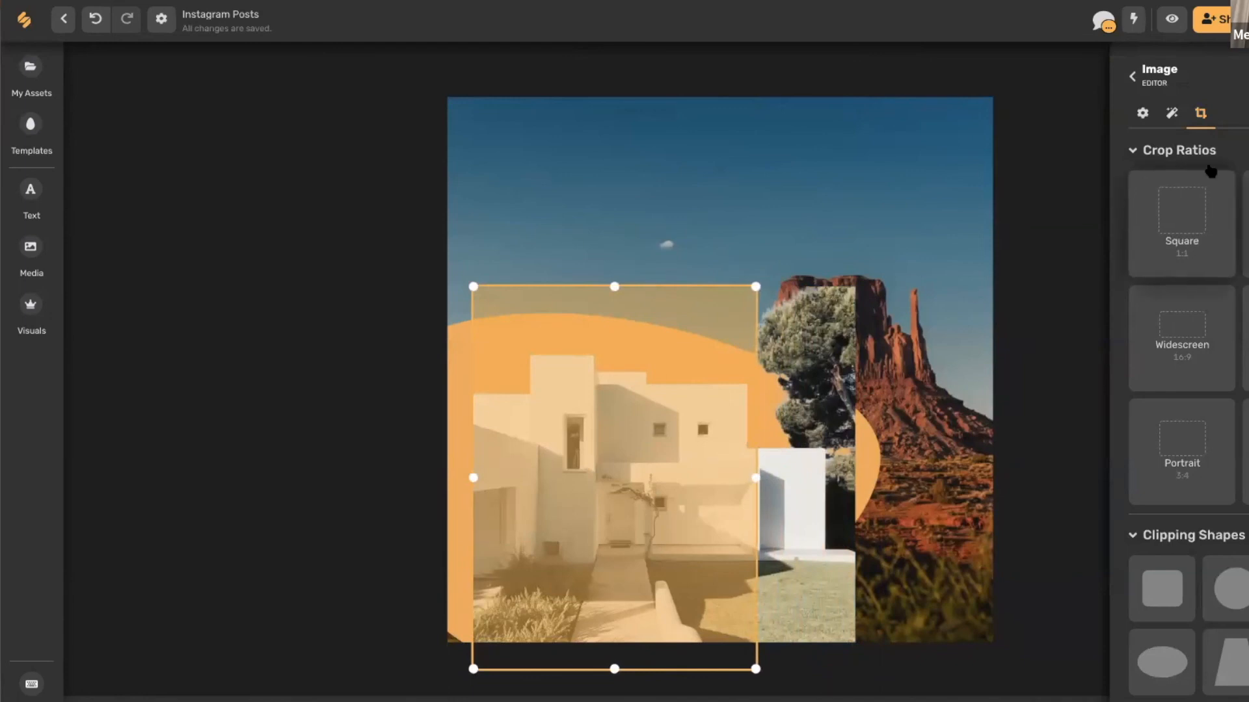
click(1244, 76)
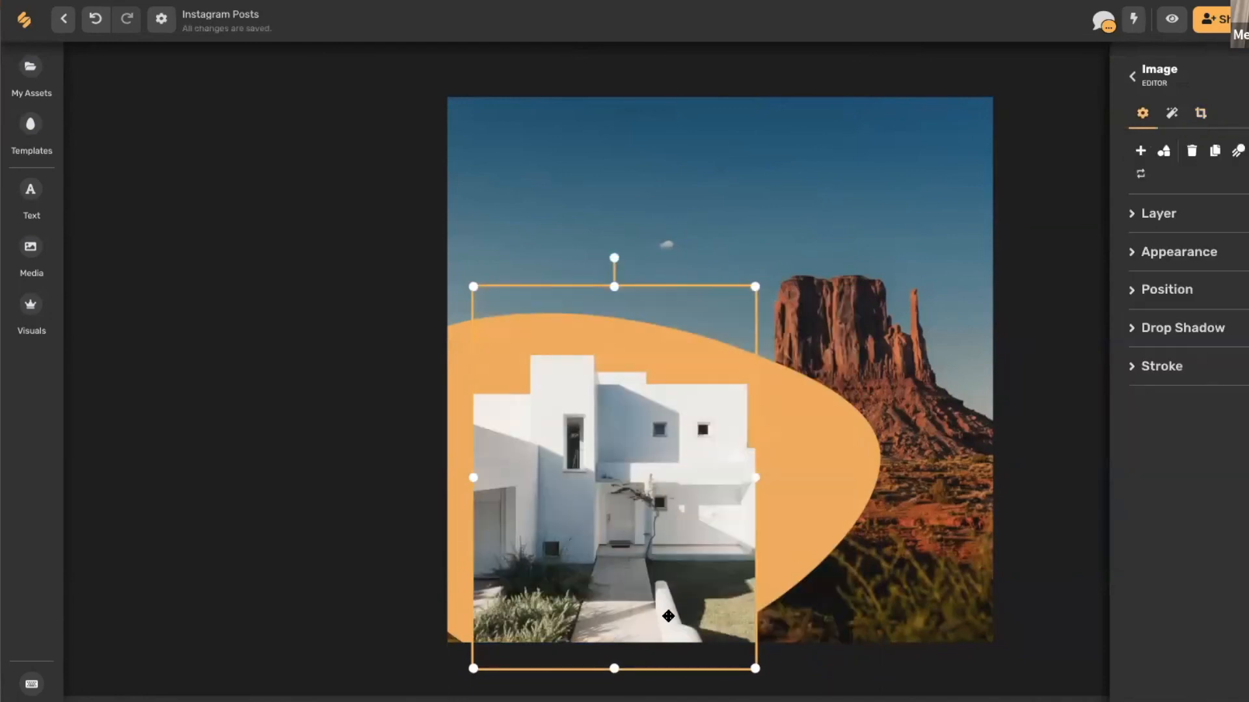
Tilt the orange blob slightly counterclockwise, shrink it behind the house, and move the house down so its lawn falls below the artboard
click(814, 416)
drag(814, 416, 885, 409)
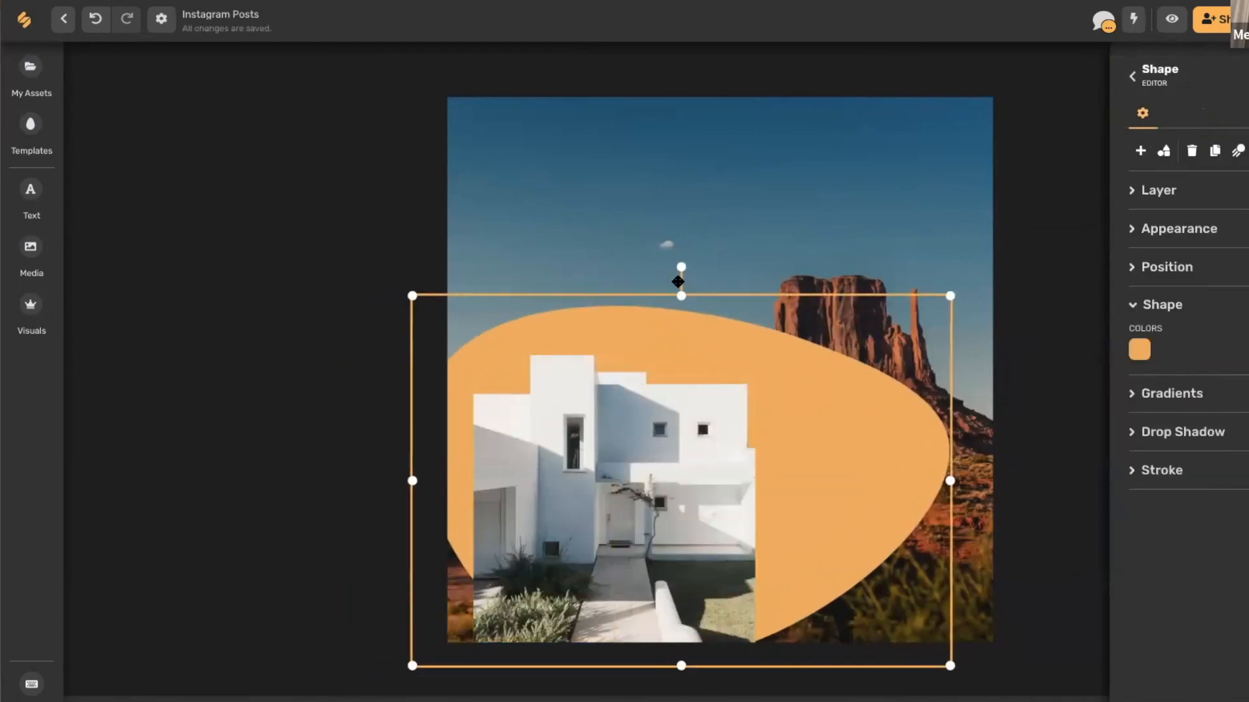
drag(669, 269, 624, 278)
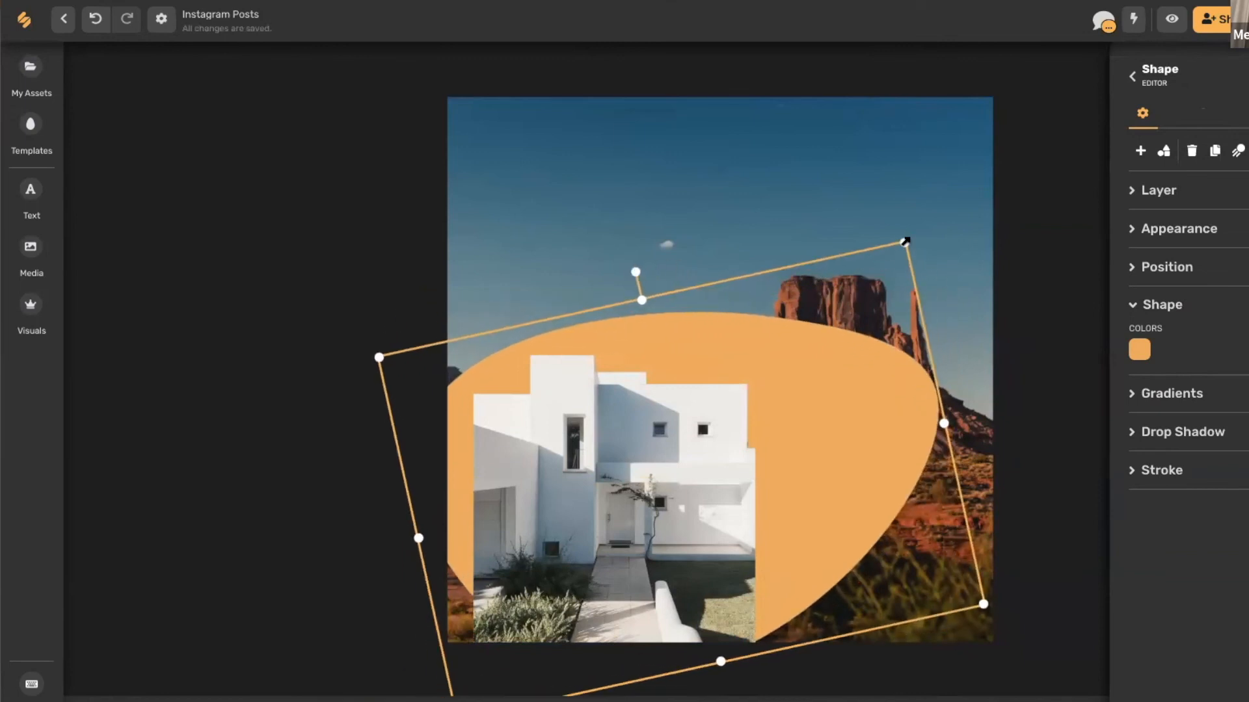
drag(904, 242, 761, 345)
click(613, 413)
drag(613, 413, 649, 471)
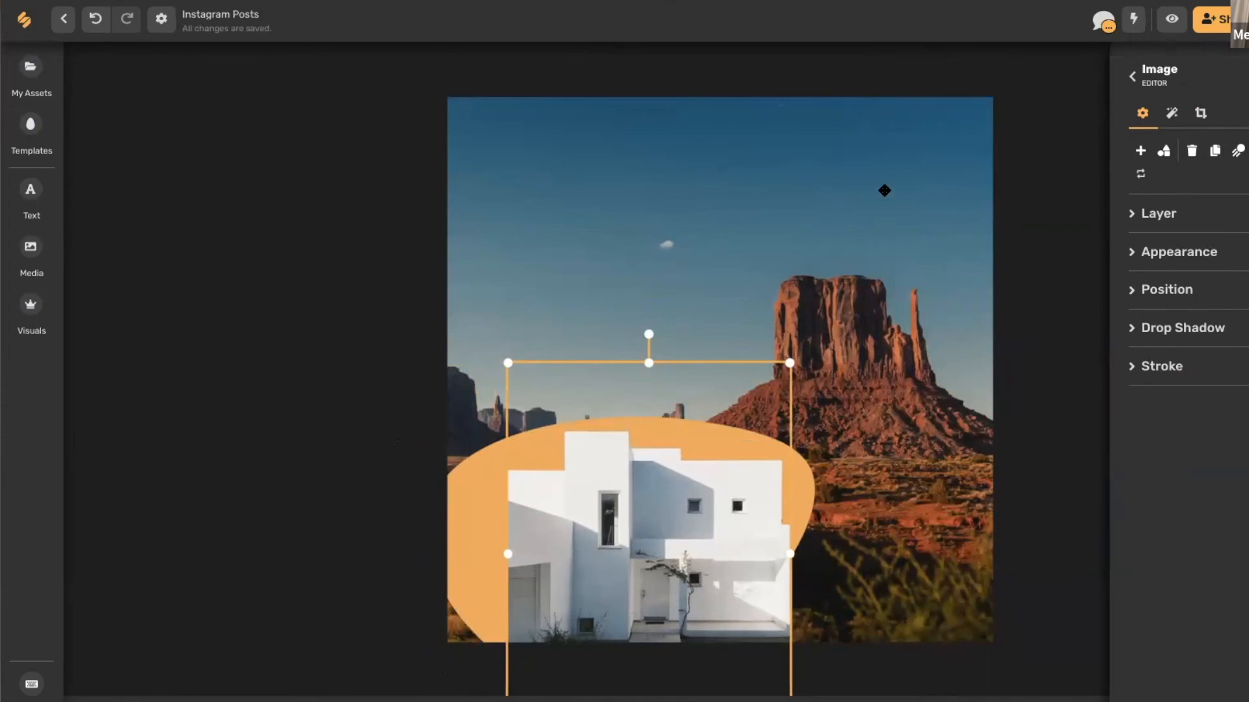
Add a heading in the sky area and replace its text with "Call" followed by the contact's first name
click(883, 189)
key(t)
click(208, 111)
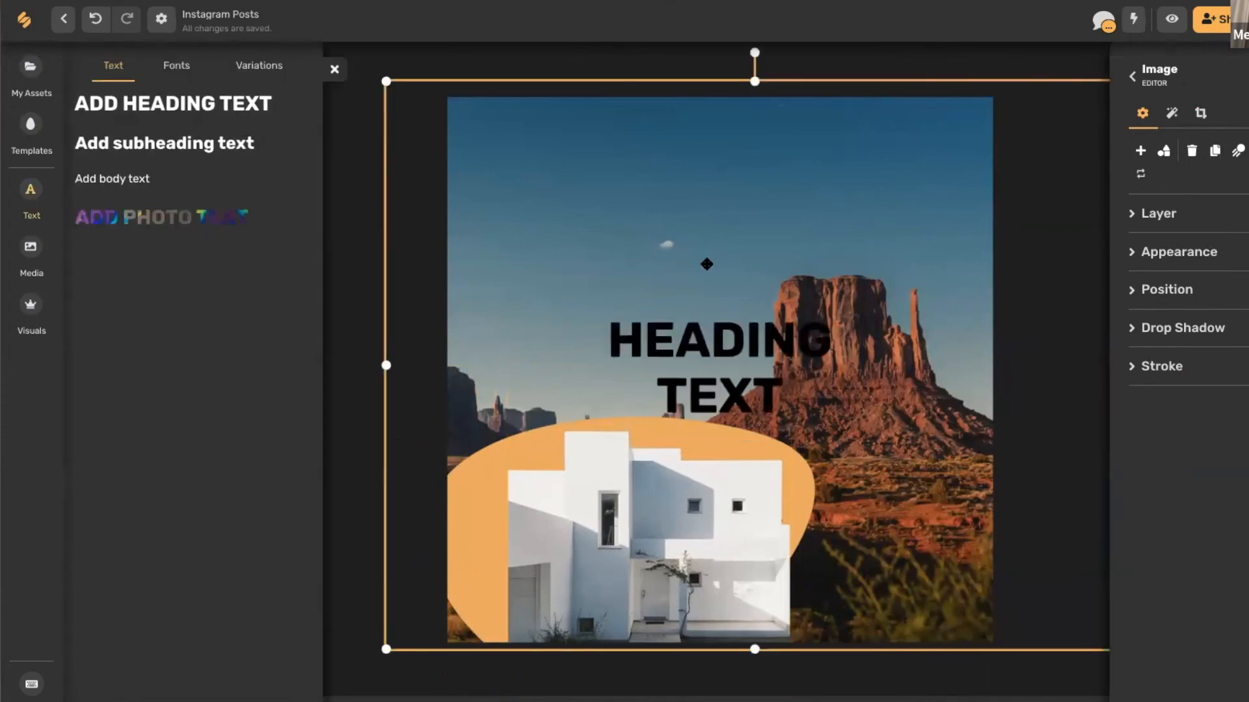
drag(689, 390, 664, 235)
double_click(664, 235)
key(ctrl+a)
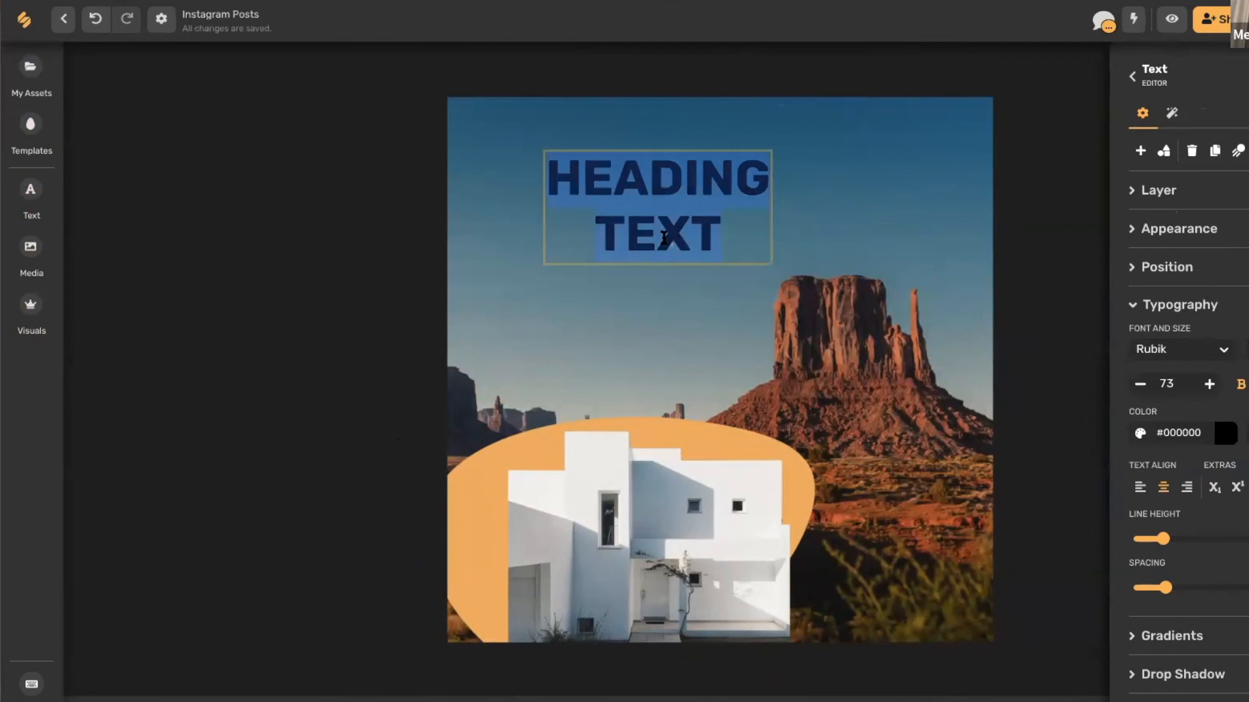
text(Call Judy)
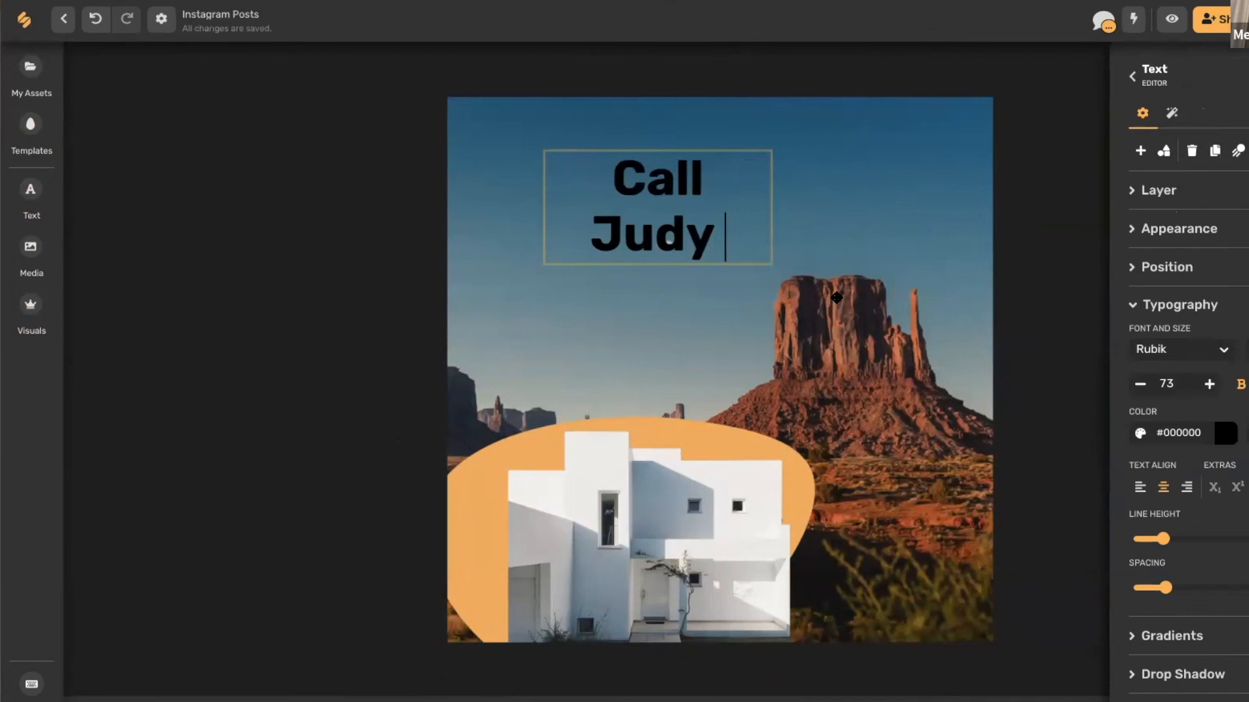
key(Escape)
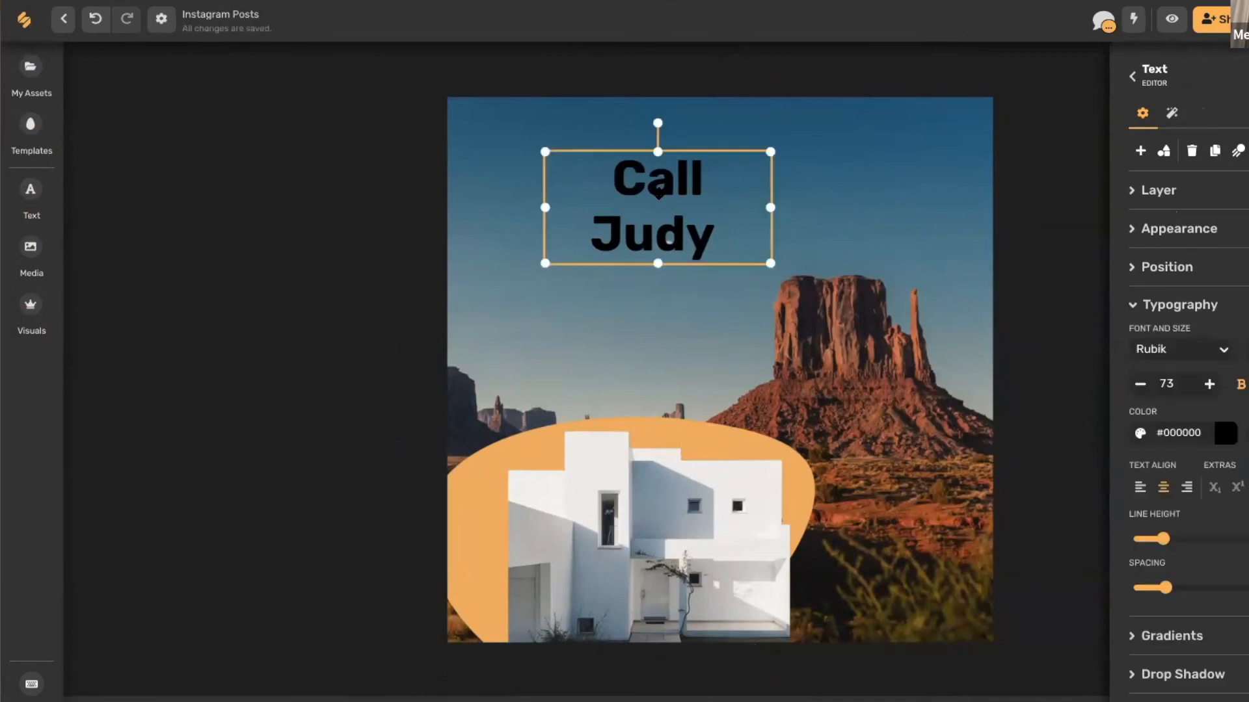
Widen the heading's text box so the words fit on one line and colour the text white
drag(826, 211, 865, 208)
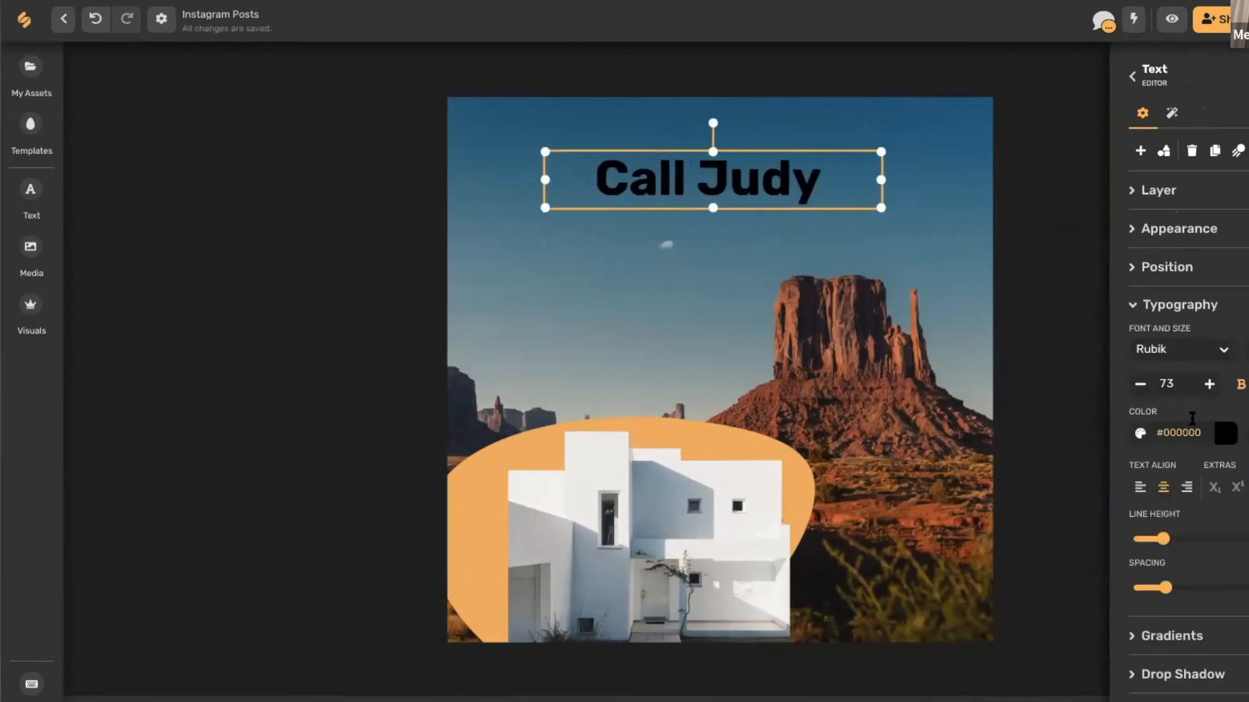
click(1226, 434)
click(1150, 513)
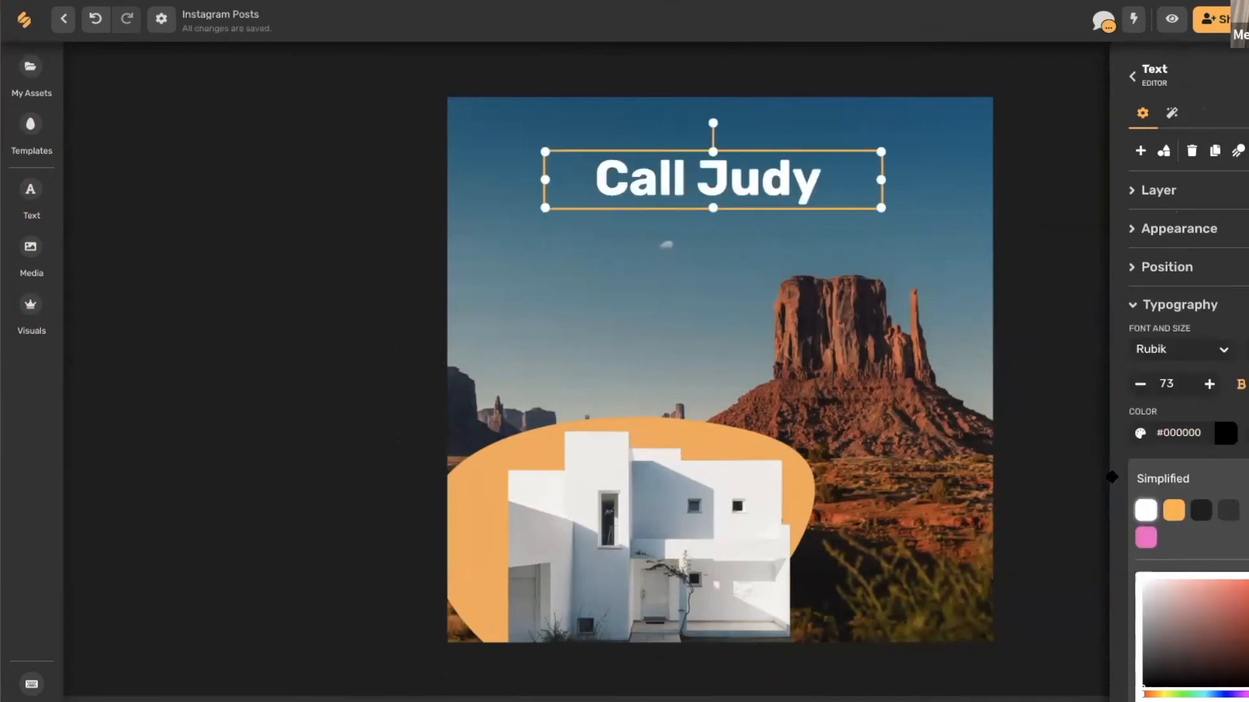
click(944, 158)
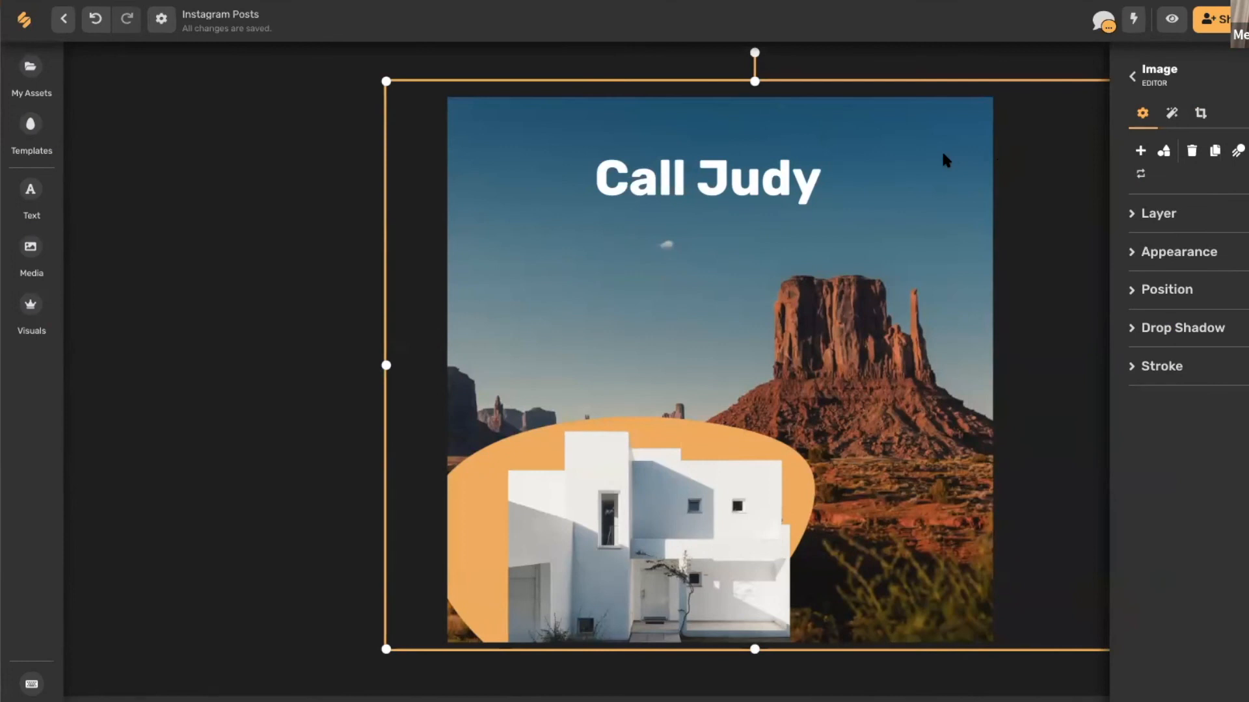